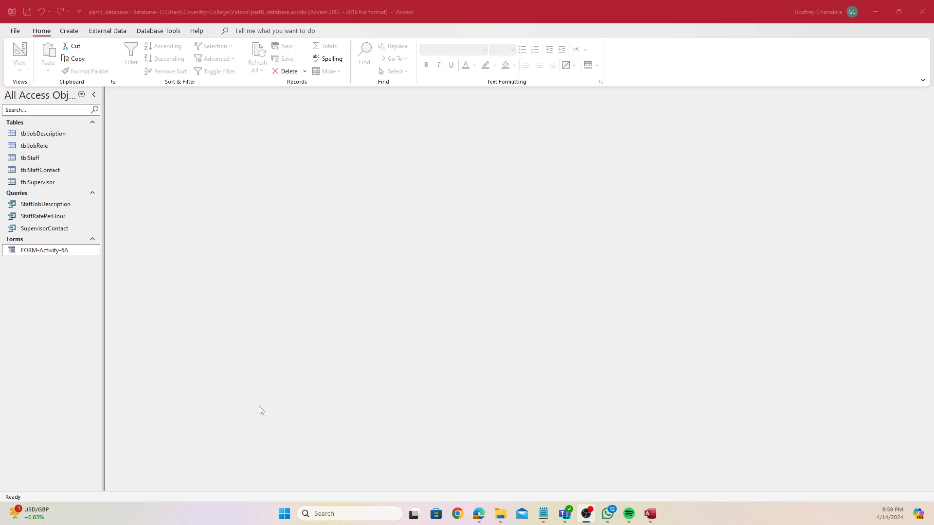
Step: Switch to the browser and bring up the Activity 6 forms task in Part B June 2020.pdf
left_click(479, 514)
left_click_drag(0, 58, 701, 30)
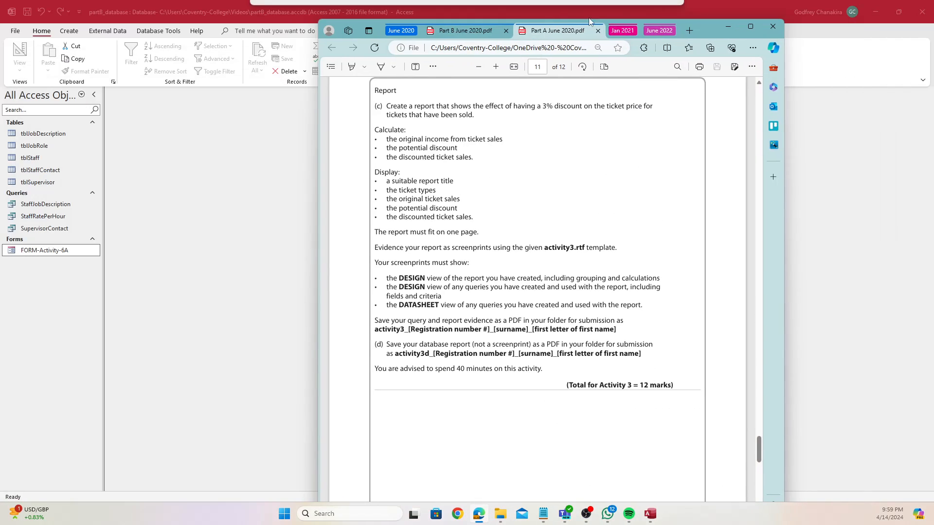
double_click(716, 33)
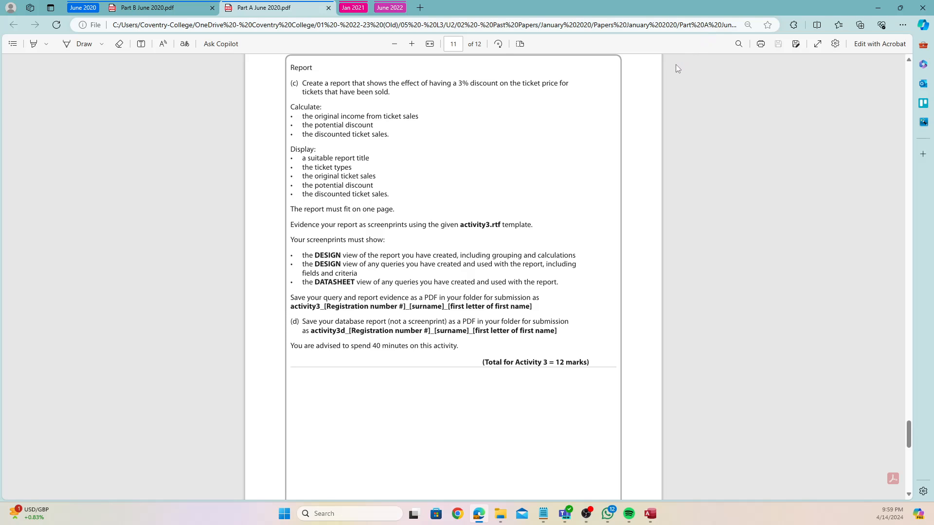
left_click(144, 5)
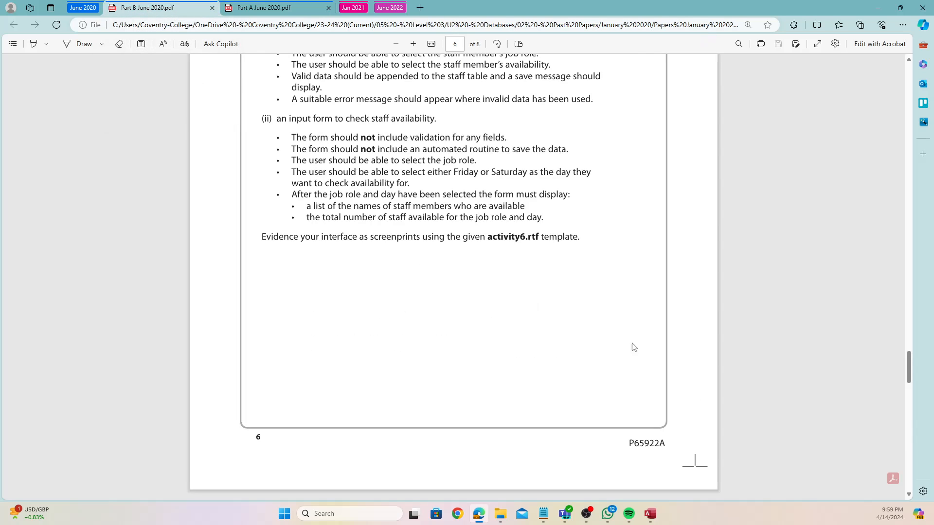
scroll(706, 407, "up", 3)
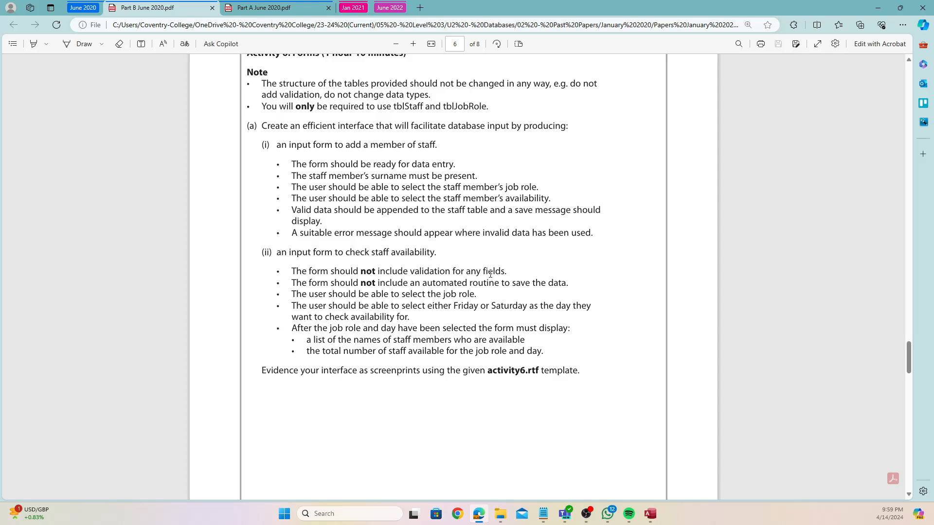
Step: Read the two input form tasks in part (a), adding a member of staff and checking staff availability
left_click_drag(276, 141, 457, 141)
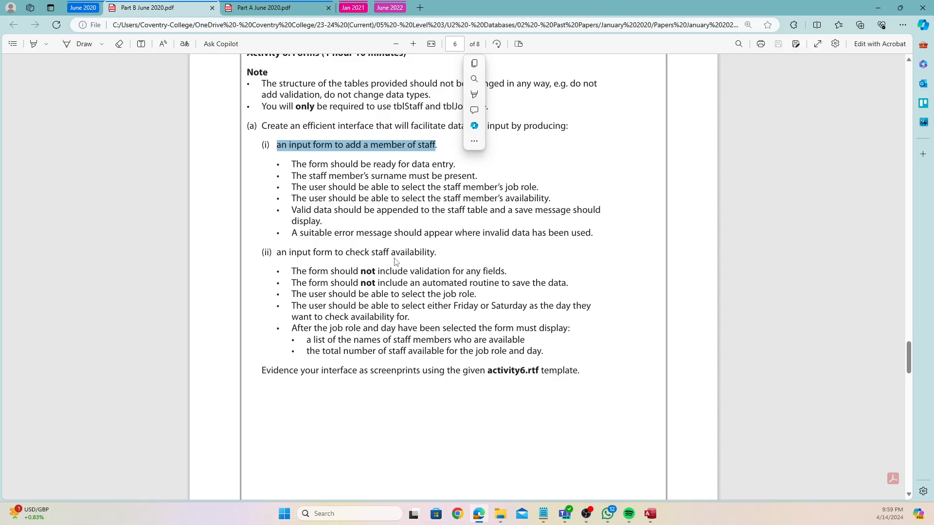
left_click_drag(276, 253, 437, 253)
left_click(316, 261)
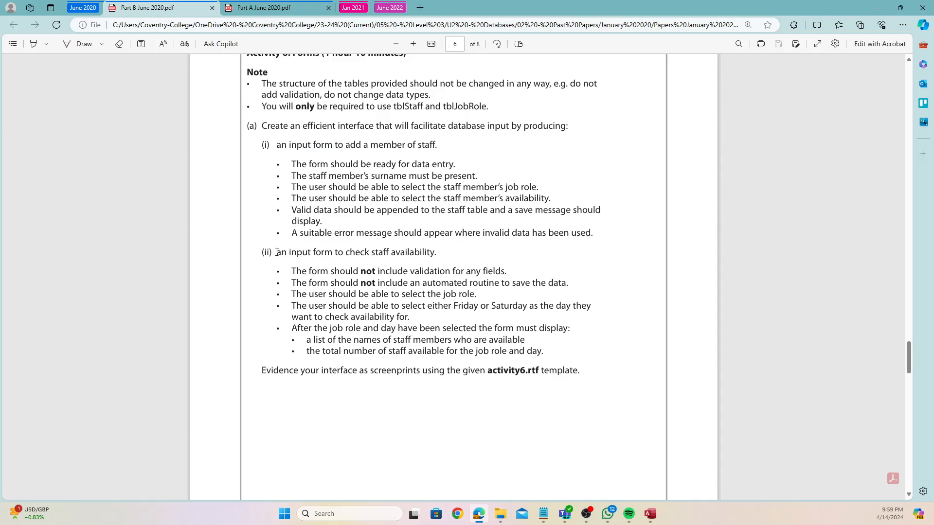
left_click_drag(276, 252, 445, 254)
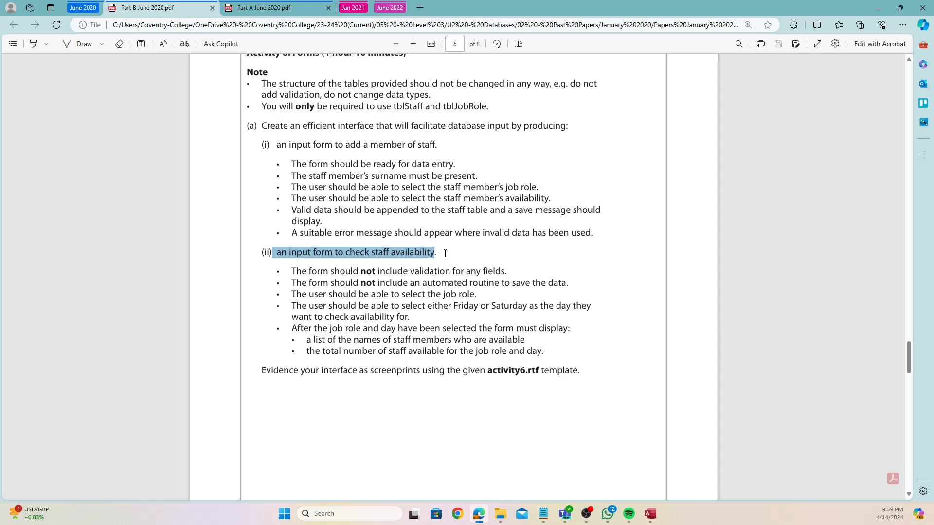
left_click(330, 265)
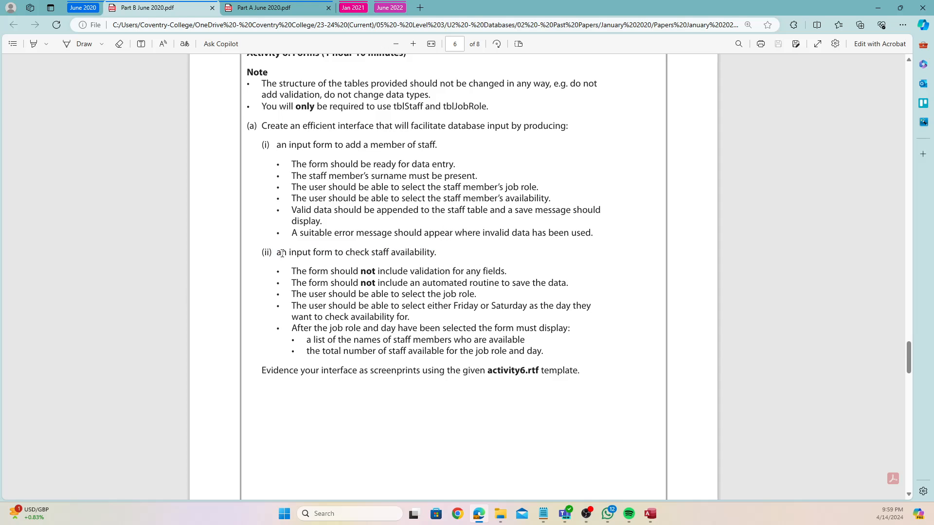
left_click_drag(282, 253, 447, 254)
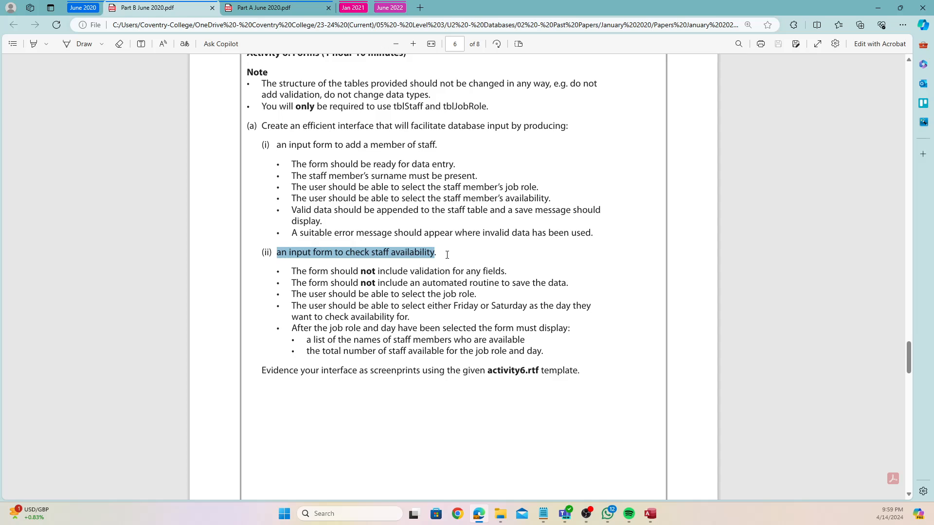
left_click(320, 291)
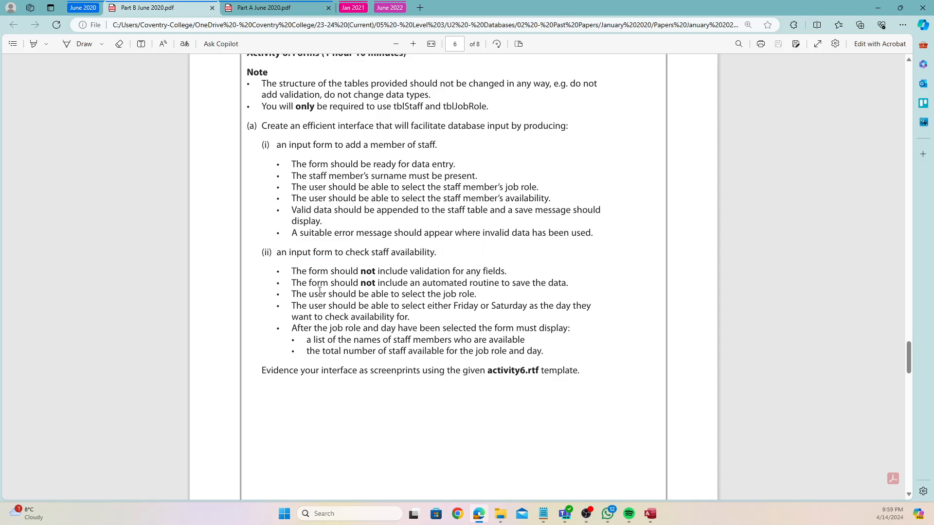
Step: Examine the requirements for the staff availability form, covering validation, saving, job role and day selection, and the output it must display
left_click_drag(292, 271, 537, 284)
left_click(357, 300)
left_click_drag(300, 294, 579, 308)
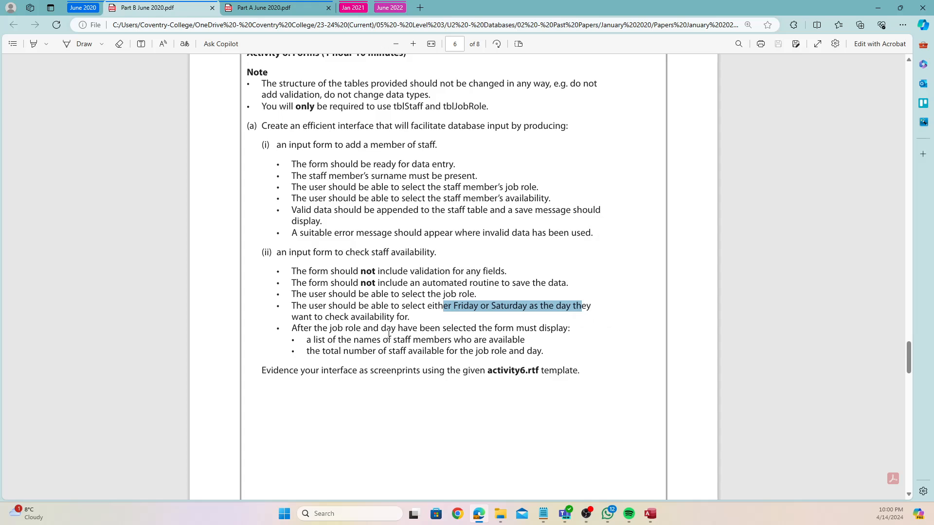
left_click(345, 330)
left_click_drag(301, 329, 576, 332)
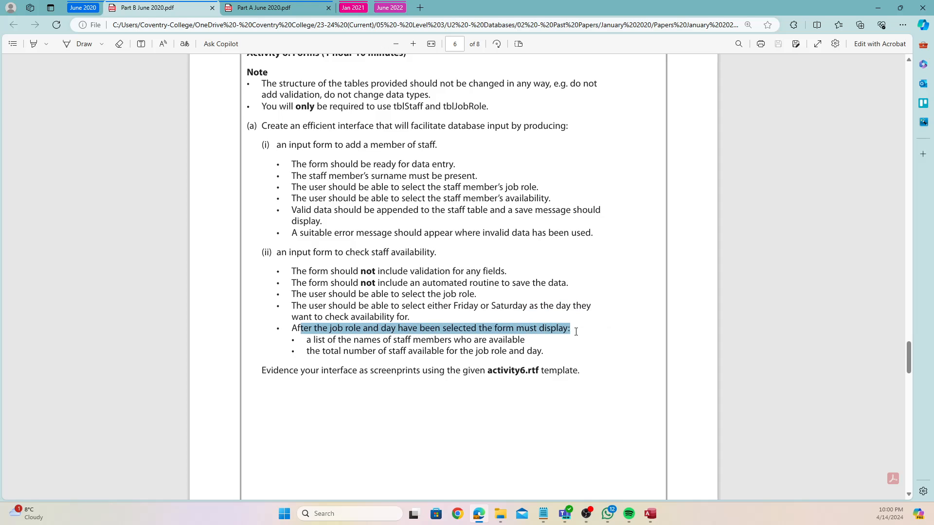
left_click(325, 338)
left_click_drag(325, 337, 535, 333)
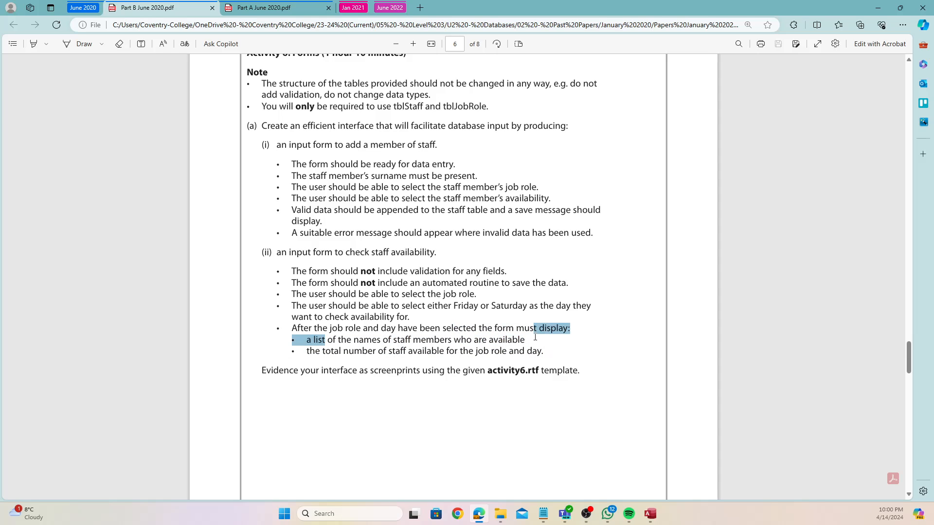
left_click_drag(376, 352, 368, 354)
left_click_drag(295, 355, 554, 358)
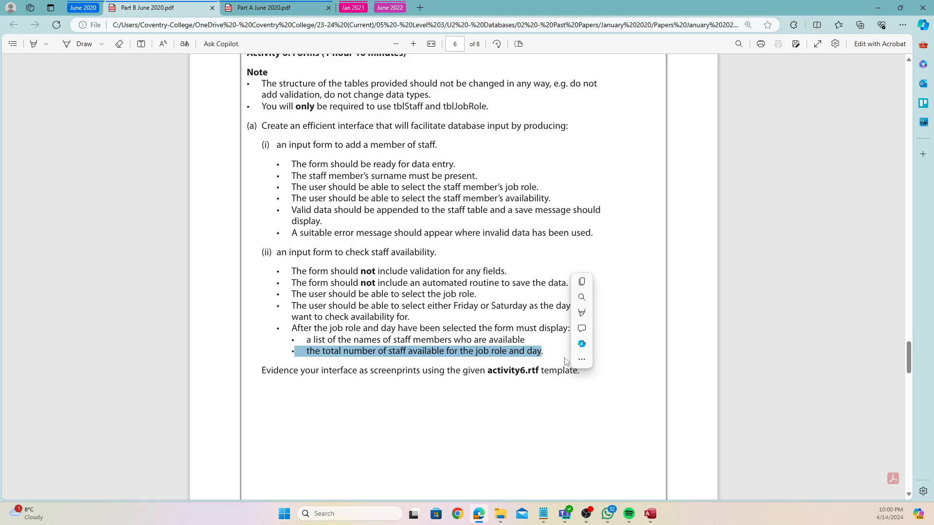
Step: Return to Access, create a blank form and save it as FORM-Activity-6A(ii)
left_click(882, 6)
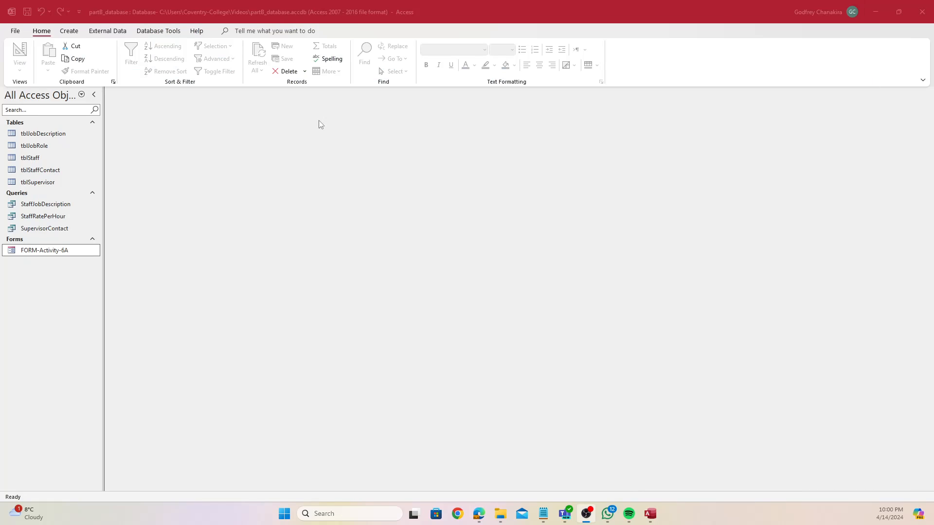
left_click(78, 28)
left_click(68, 30)
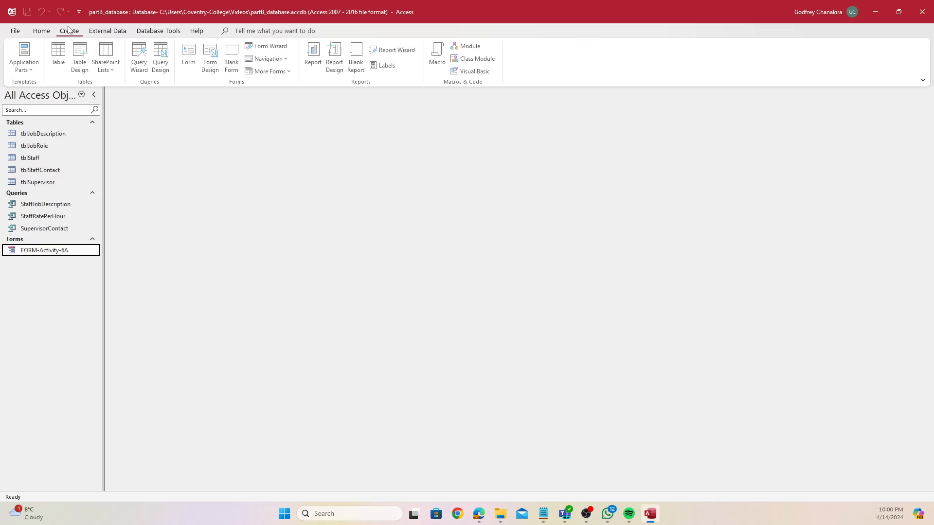
left_click(228, 58)
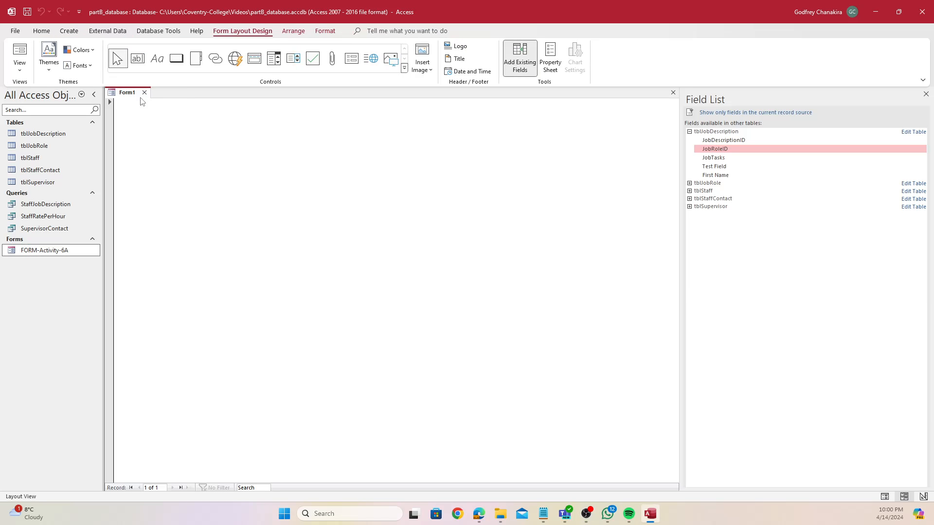
right_click(133, 94)
left_click(142, 102)
type("FORM")
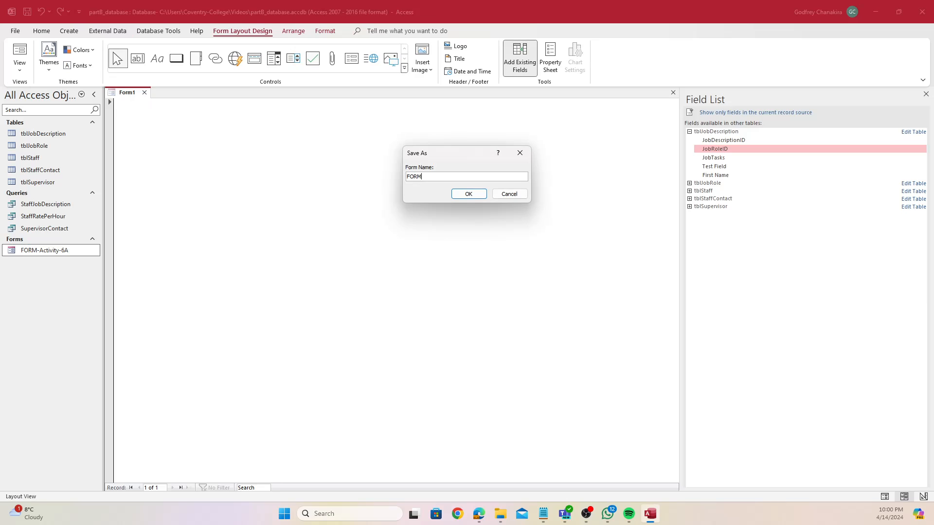
type("-Activity-6A(ii")
left_click(470, 195)
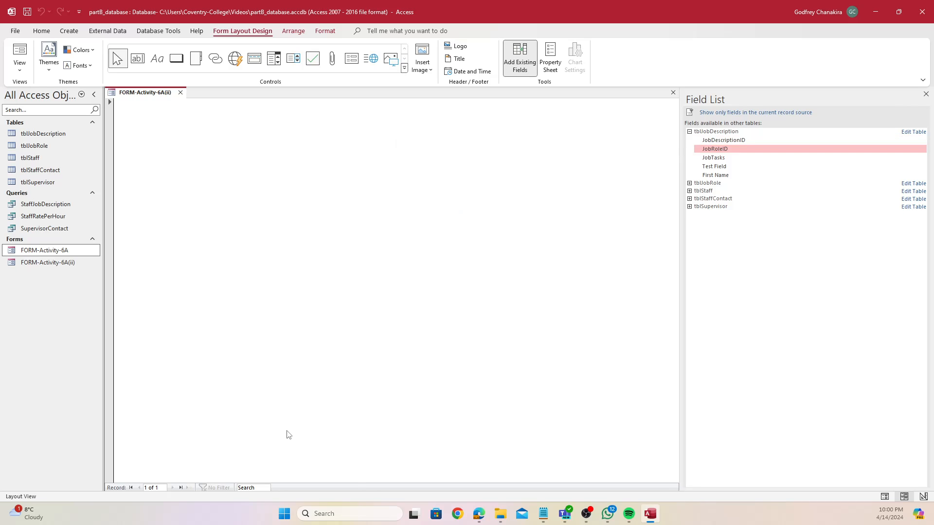
Step: Recheck the job role and Friday or Saturday selection requirements in the exam paper, then return to the Access form
left_click(479, 513)
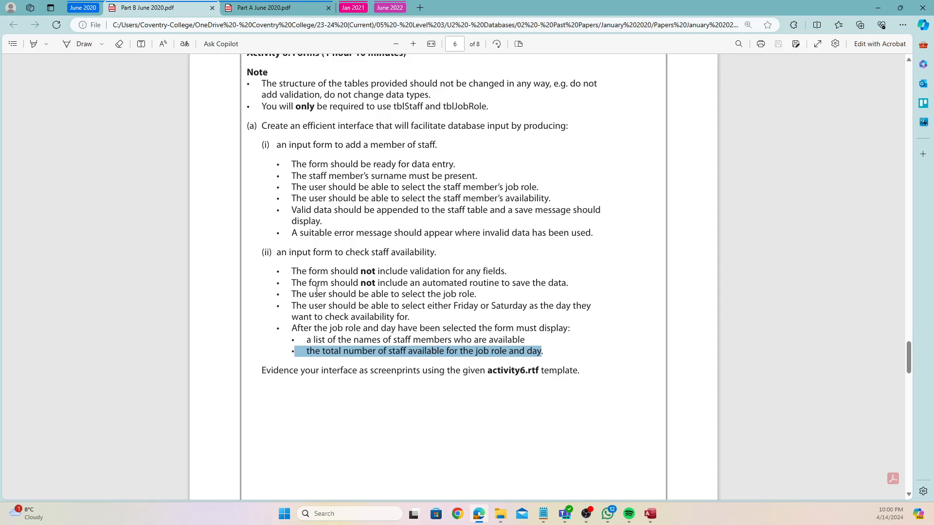
left_click_drag(305, 294, 475, 294)
left_click_drag(333, 305, 501, 305)
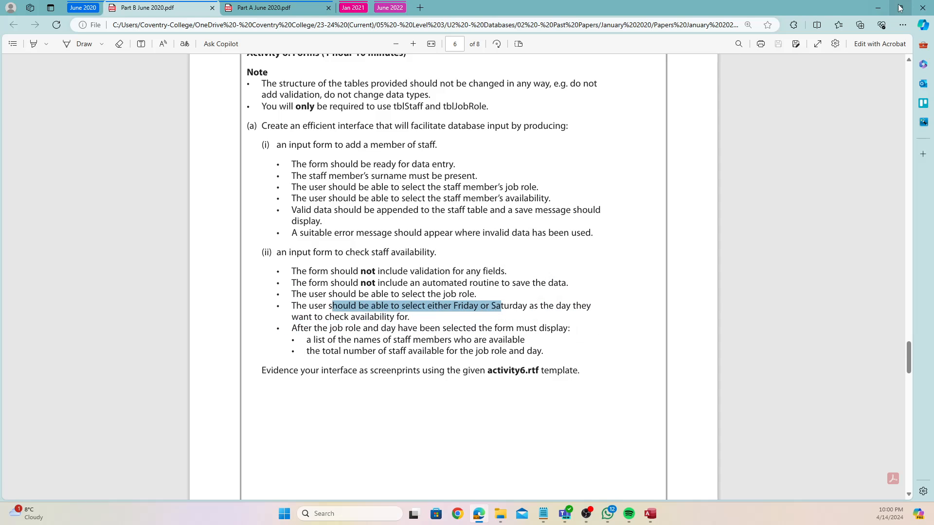
left_click(876, 6)
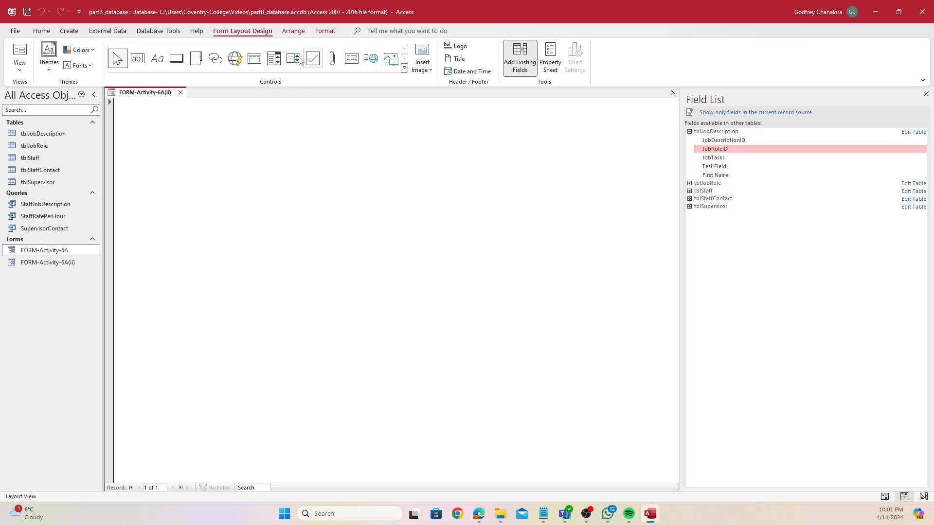
Step: Add a label reading "Check Staff Availability" at the top of the form
left_click(154, 61)
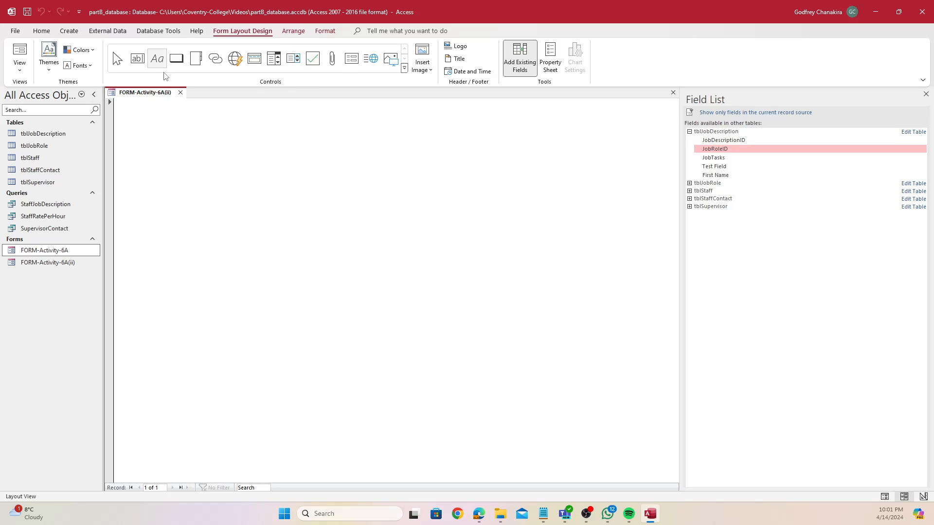
left_click(187, 113)
type("C")
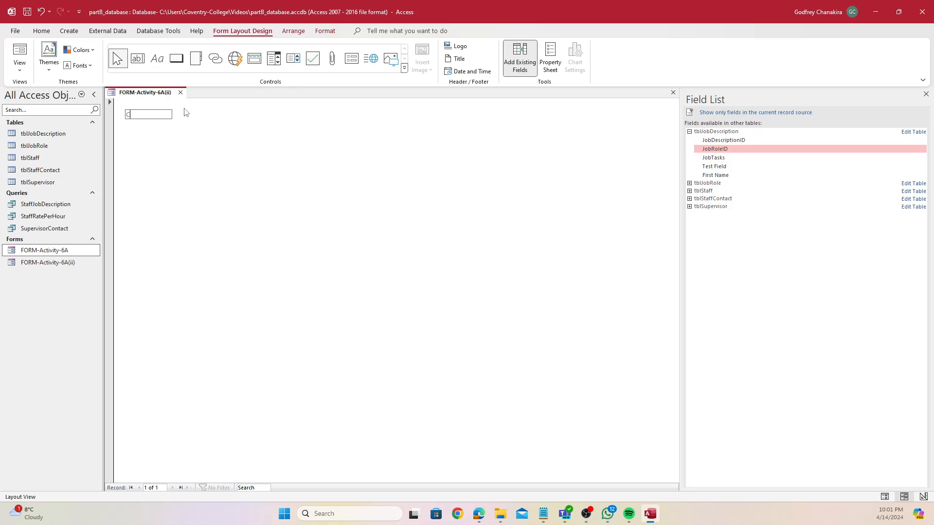
type("heck Staff Availability")
key("Return")
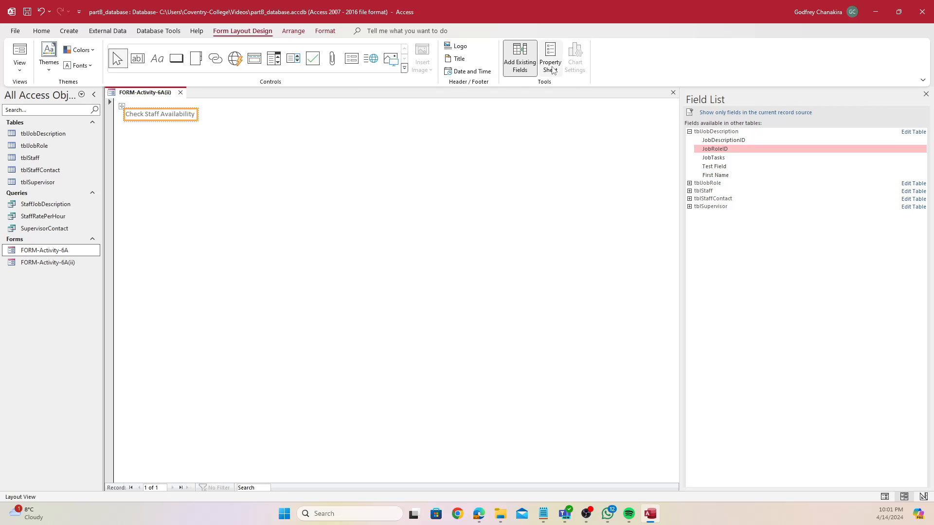
Step: Add a label below the title reading "Instructions: Select the Job Role and Day Availability to check staff availability."
left_click(156, 58)
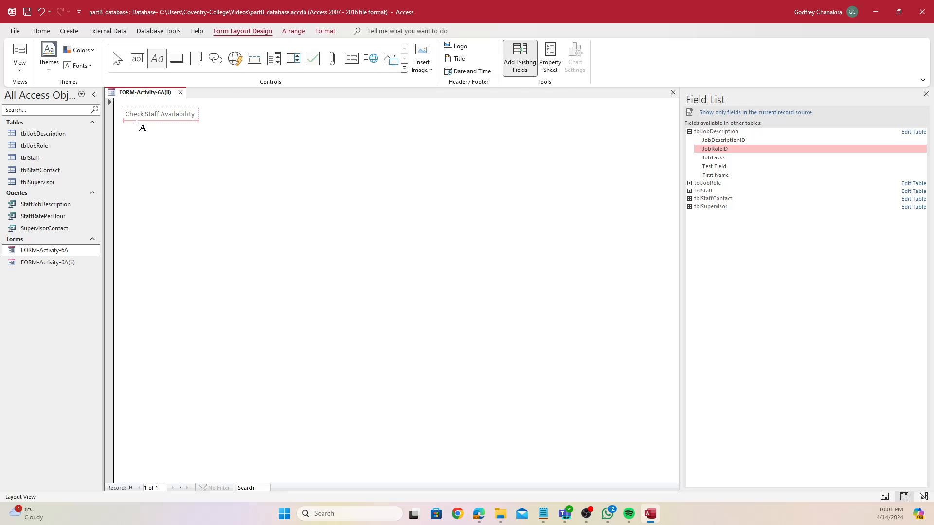
left_click(137, 124)
type("Inst")
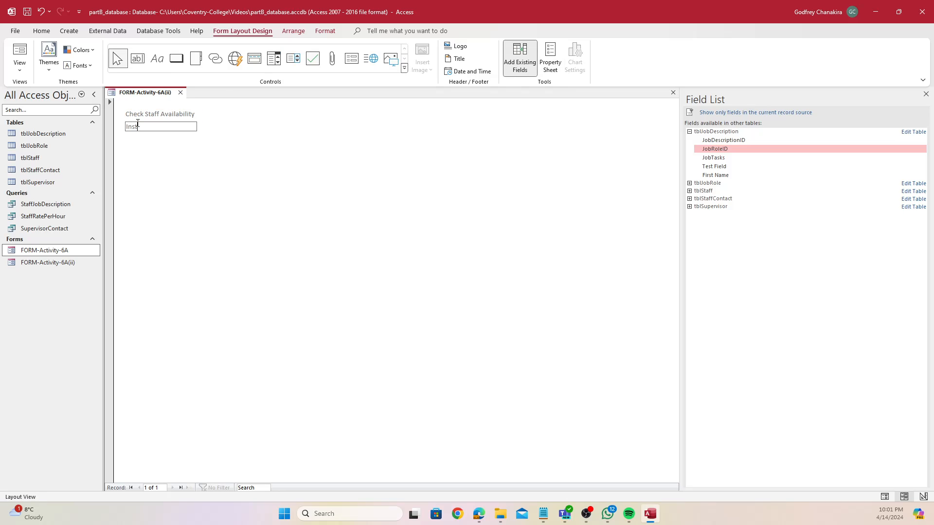
type("ructio")
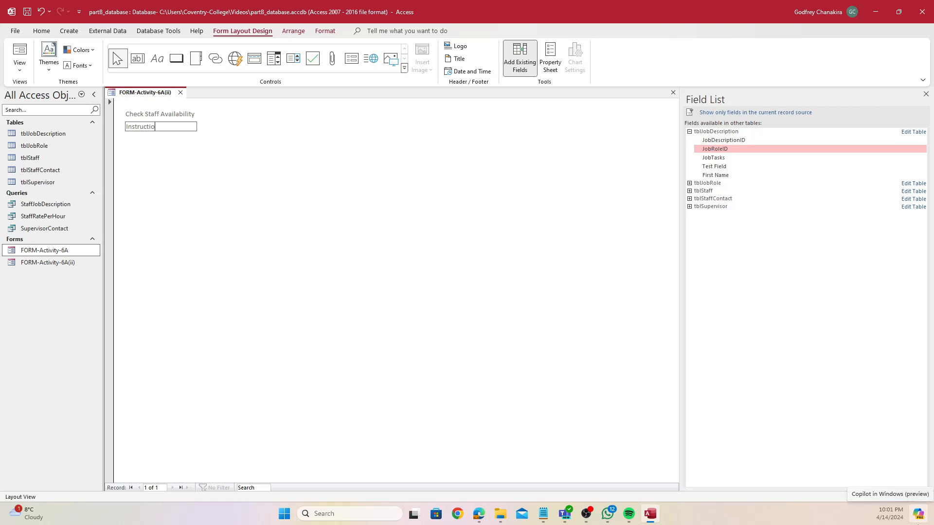
type("ns: S")
type("lect the Job Role and")
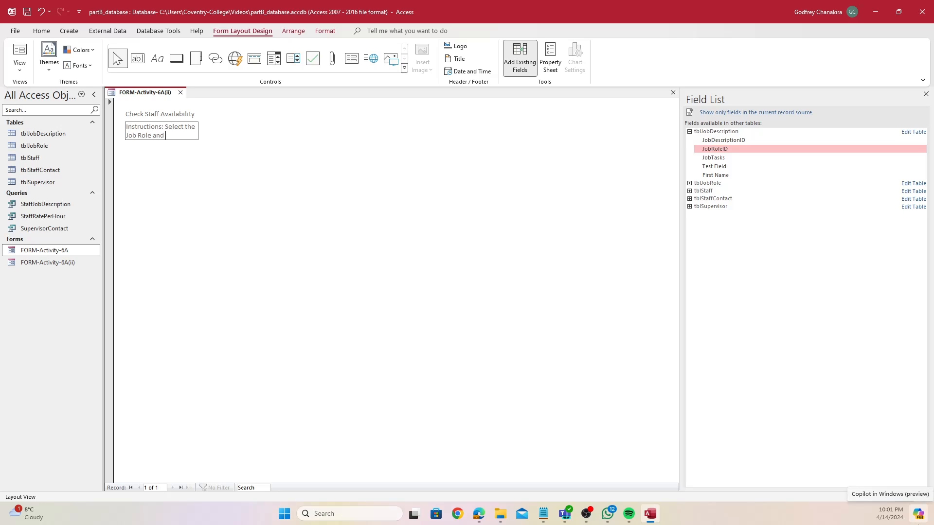
type(" Day Ab")
type("ai")
key("BackSpace")
key("BackSpace")
key("BackSpace")
type("vailabn")
key("BackSpace")
type("ility to che")
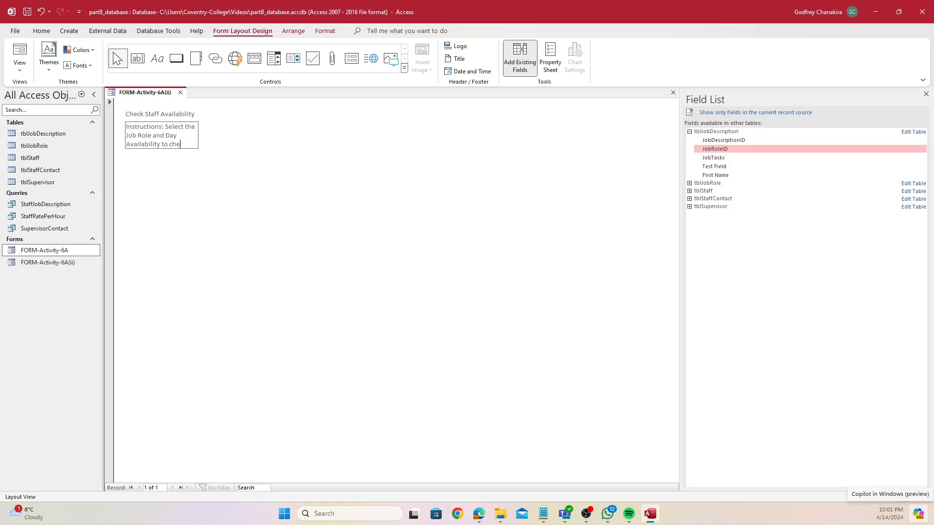
type("ck staff availability.")
key("Return")
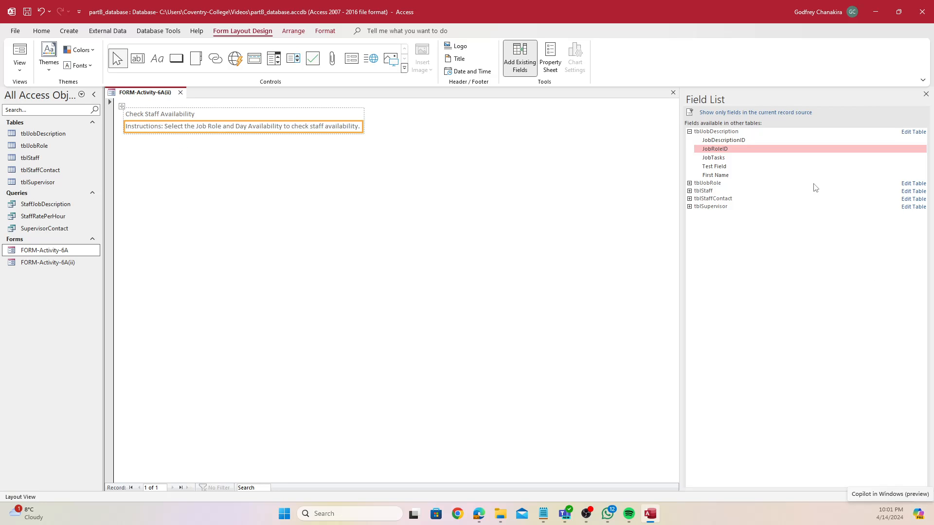
Step: Set the font size of the "Check Staff Availability" title label to 20
left_click(188, 115)
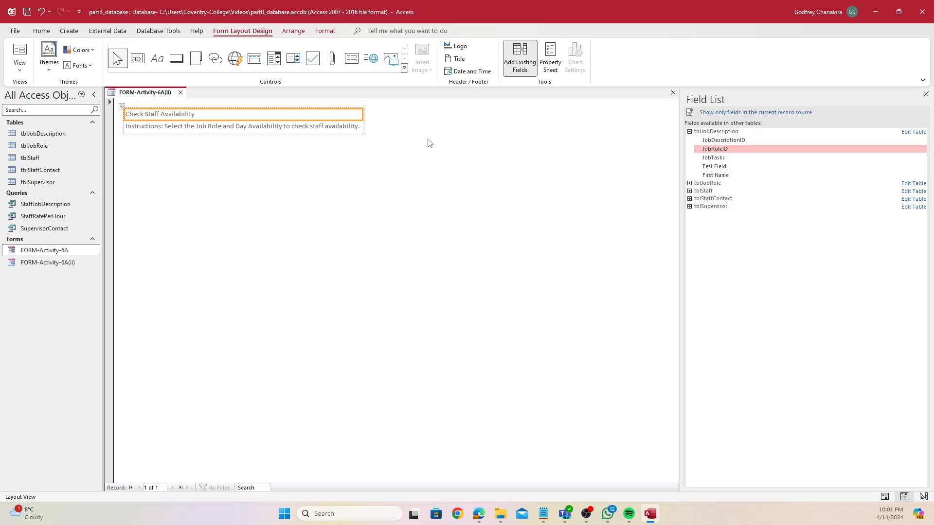
left_click(550, 57)
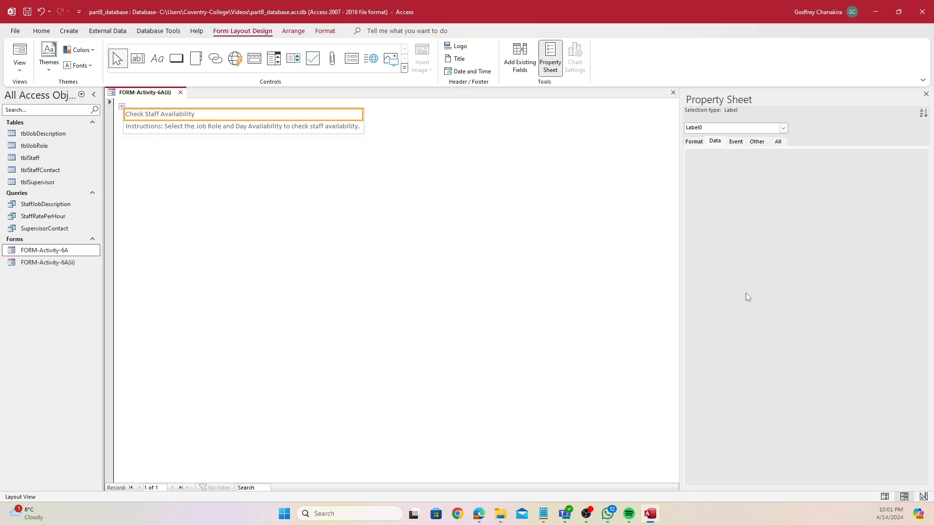
left_click(697, 144)
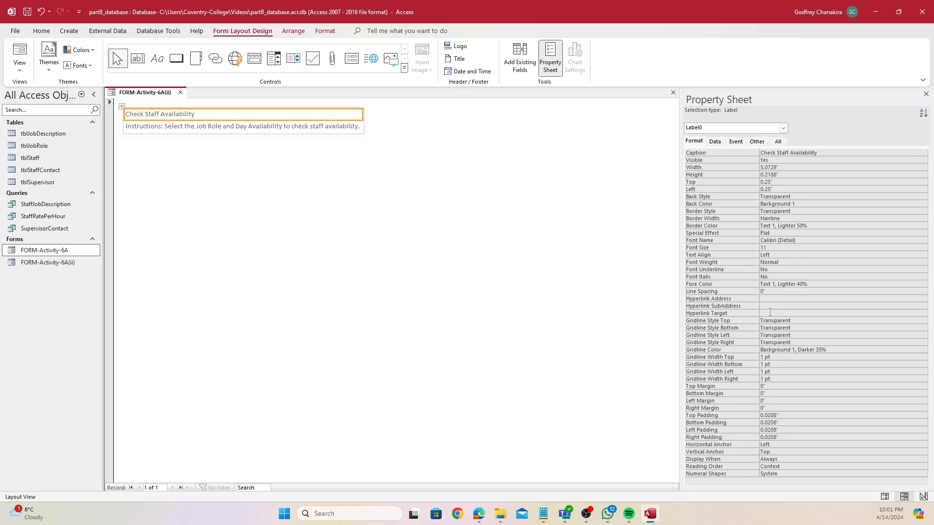
left_click(805, 248)
left_click(923, 248)
left_click(845, 311)
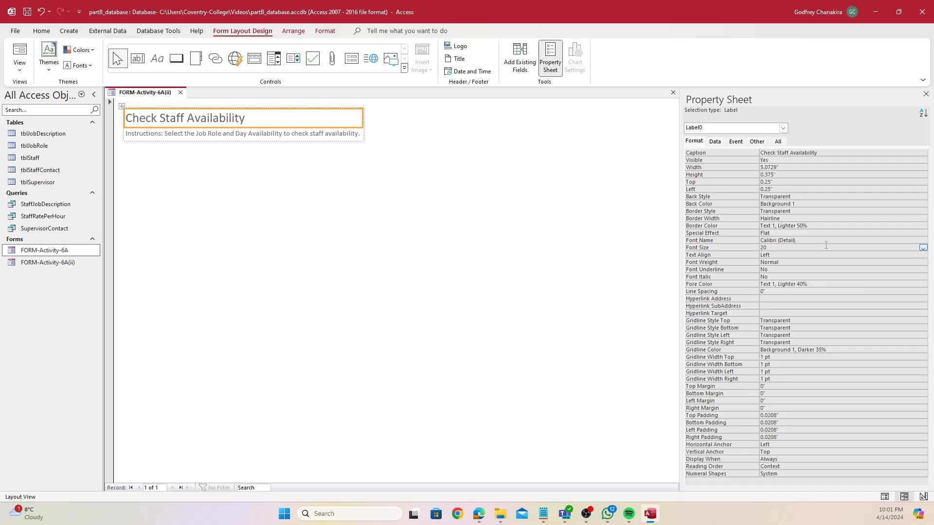
Step: Set the font weight of the "Check Staff Availability" title label to Bold
left_click(847, 262)
left_click(923, 263)
left_click(817, 312)
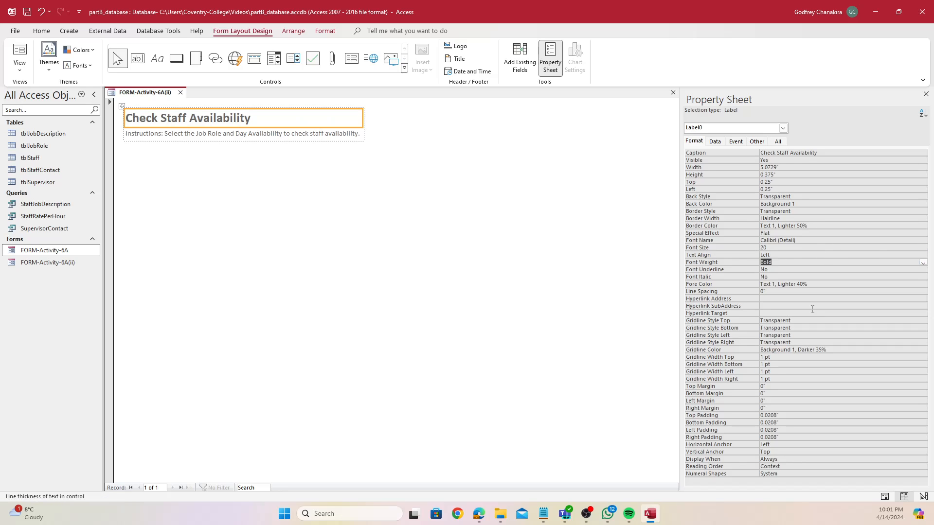
Step: Look through the form's properties for a background colour setting
left_click(213, 217)
right_click(213, 218)
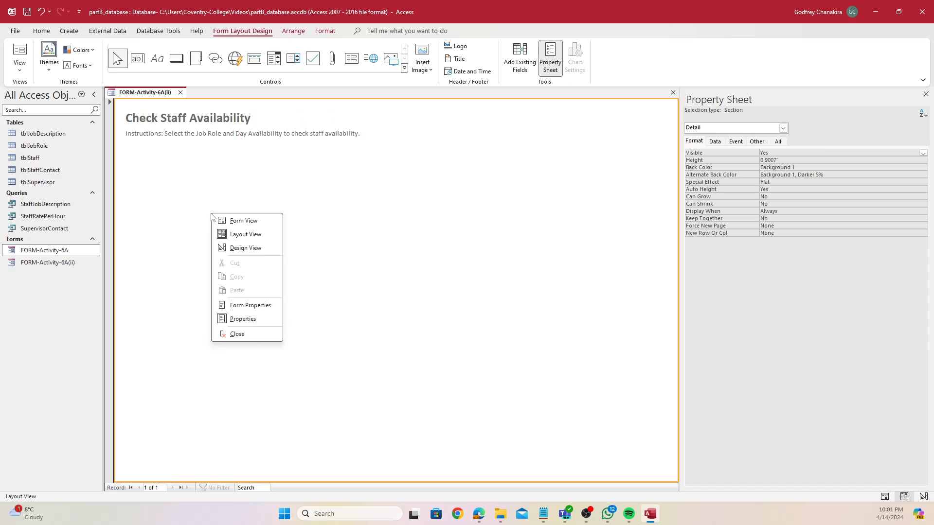
left_click(249, 306)
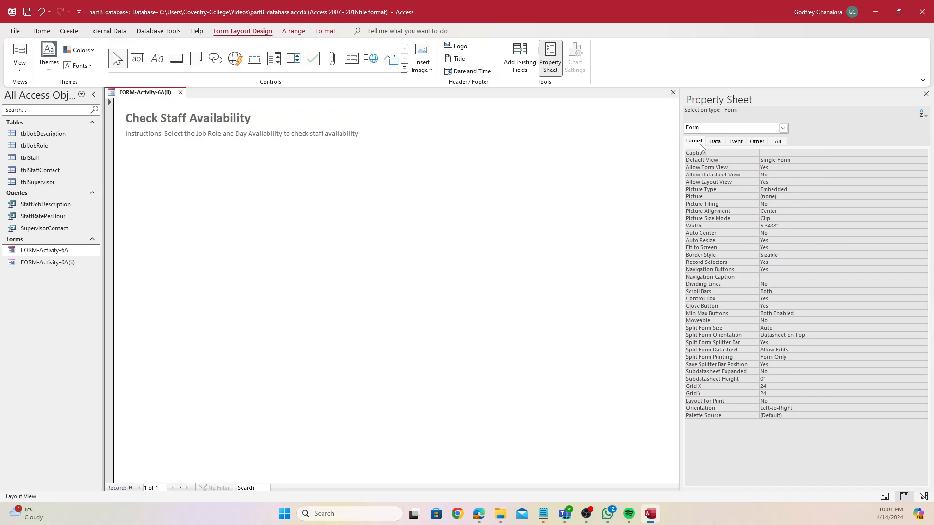
right_click(432, 211)
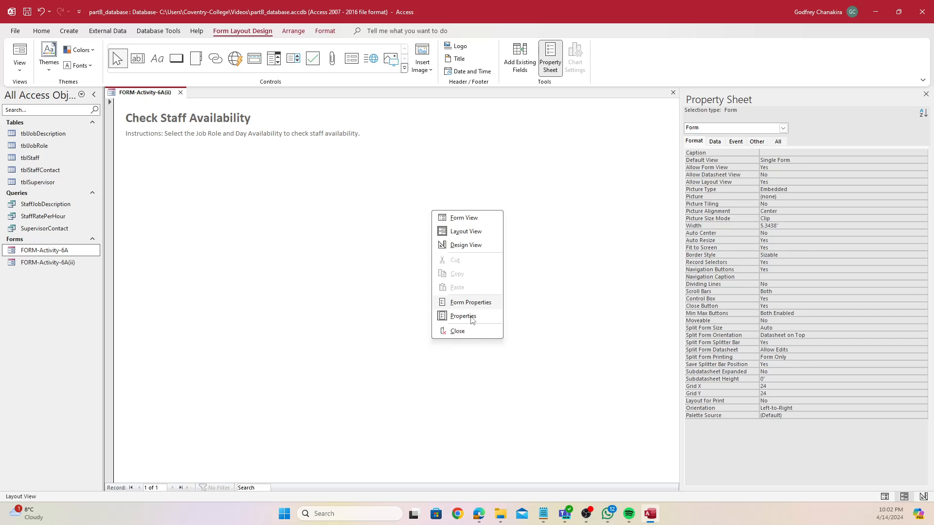
left_click(471, 306)
right_click(488, 266)
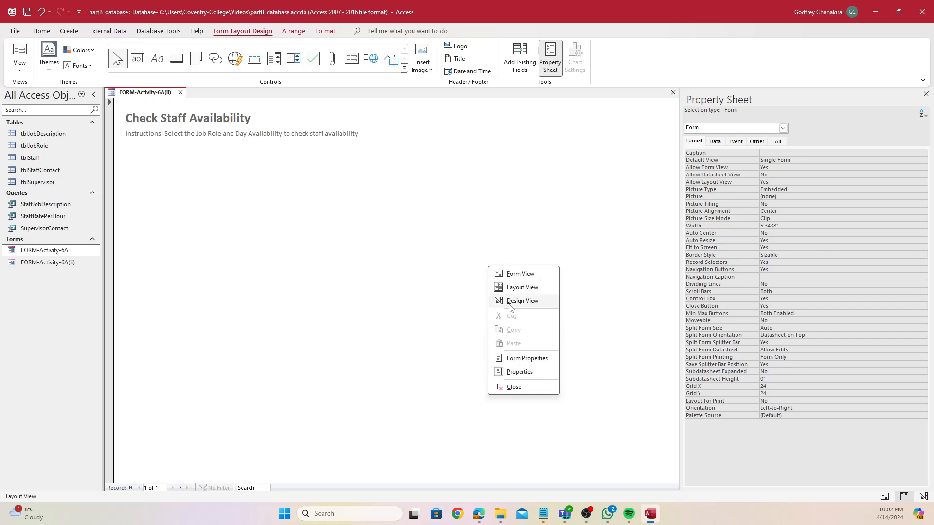
left_click(522, 373)
right_click(310, 207)
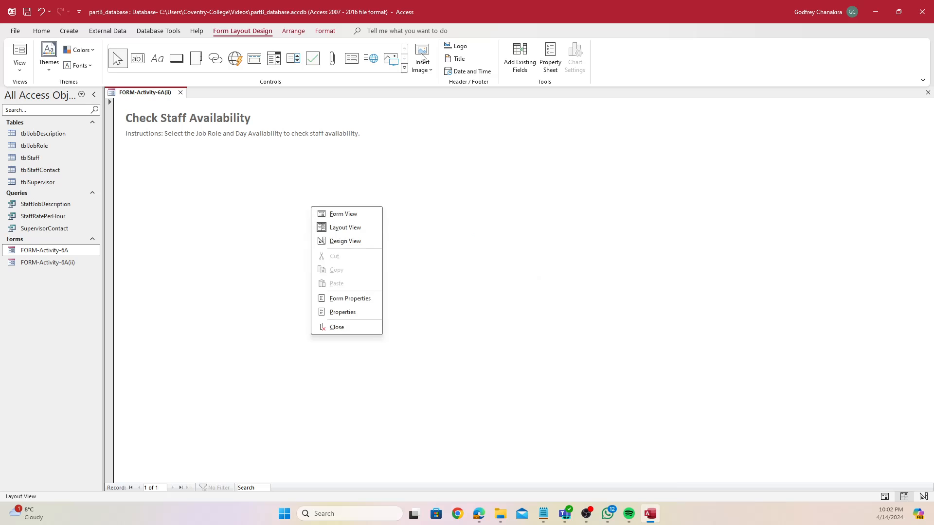
left_click(551, 67)
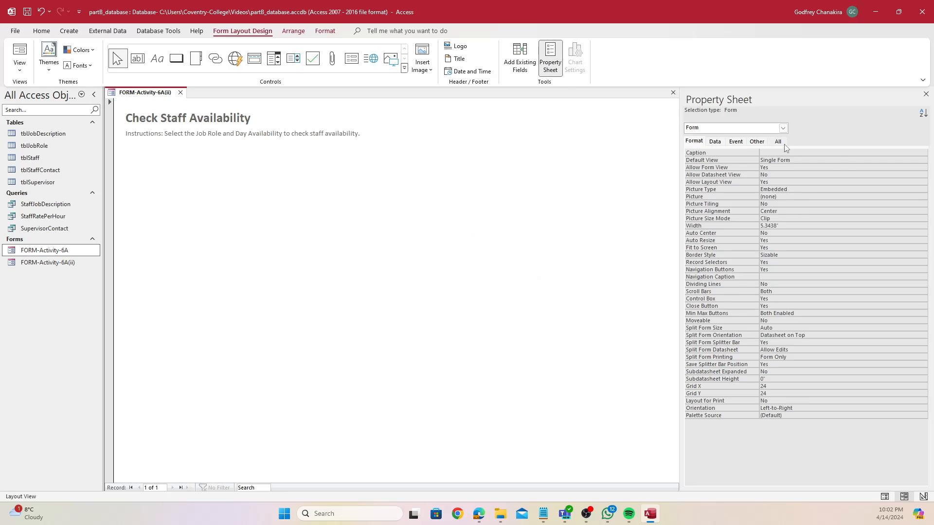
scroll(793, 265, "down", 8)
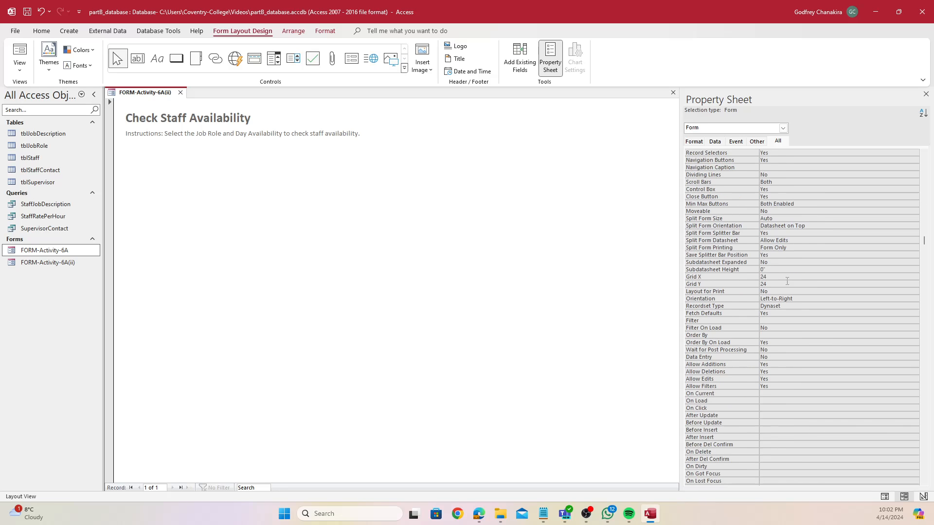
scroll(786, 272, "up", 8)
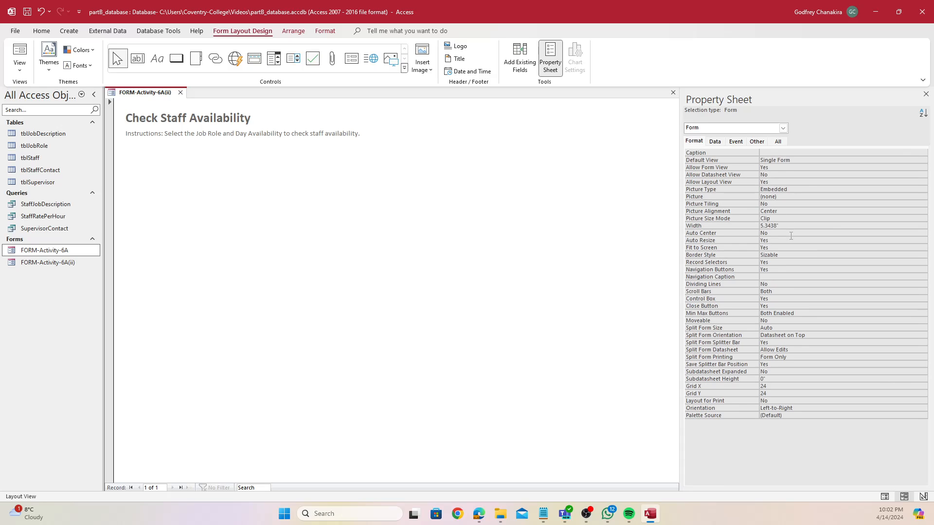
Step: Set the back colour of the form's Detail section to the standard dark blue
left_click(422, 236)
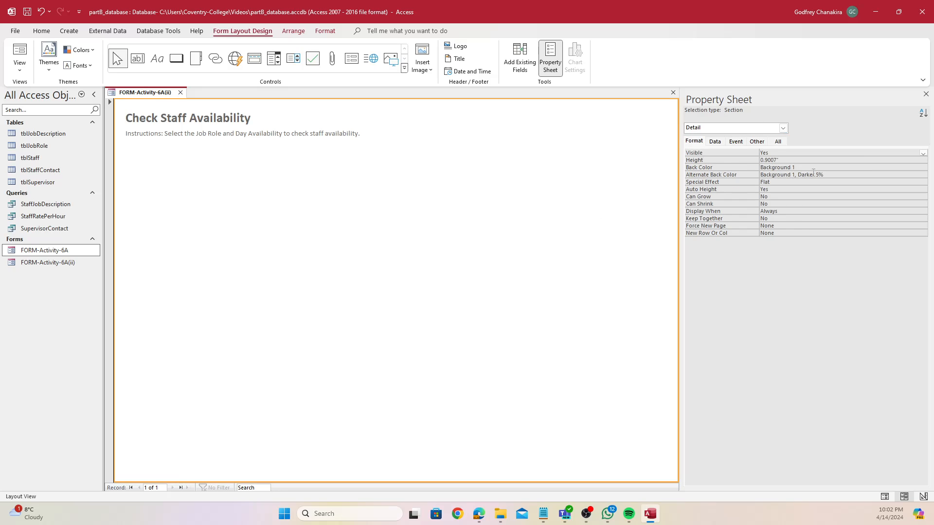
left_click(914, 167)
left_click(915, 167)
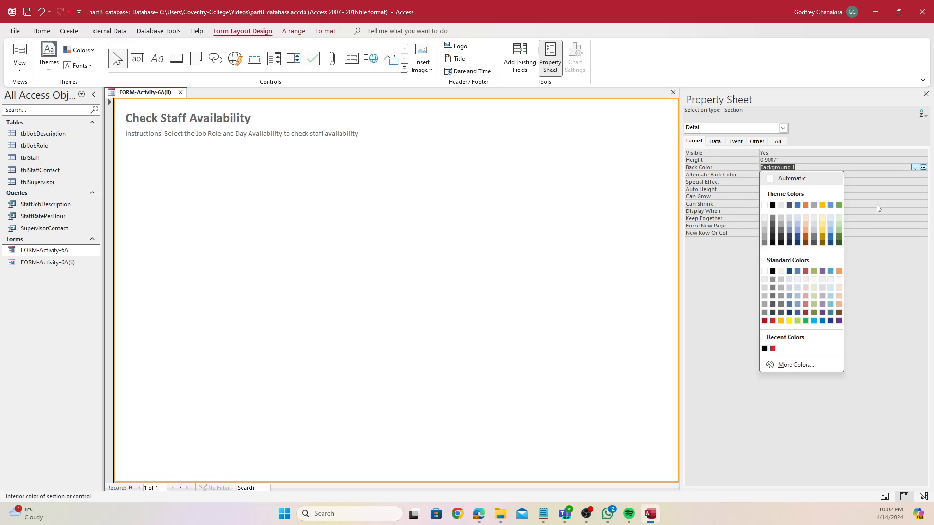
left_click(790, 271)
Step: Set the fore colour of both the title and instructions labels to the standard gold
left_click(300, 133)
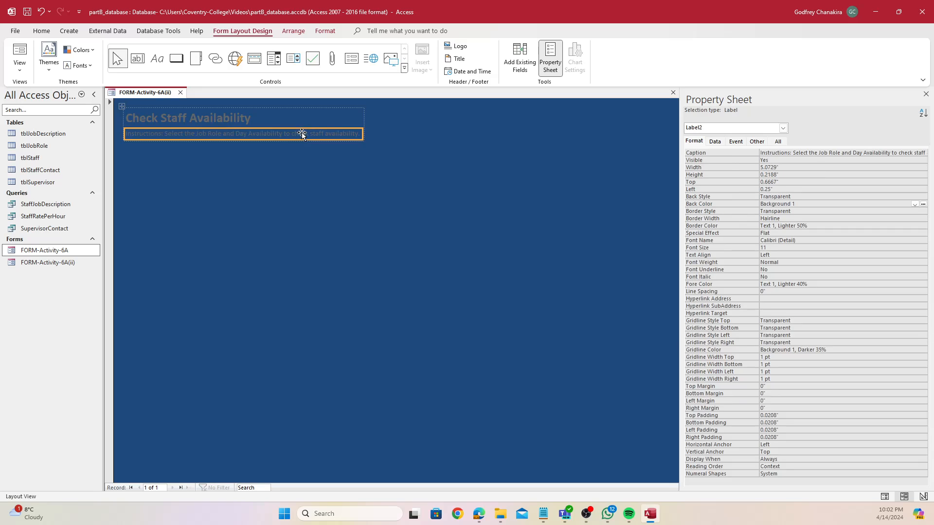
left_click(205, 119, "shift")
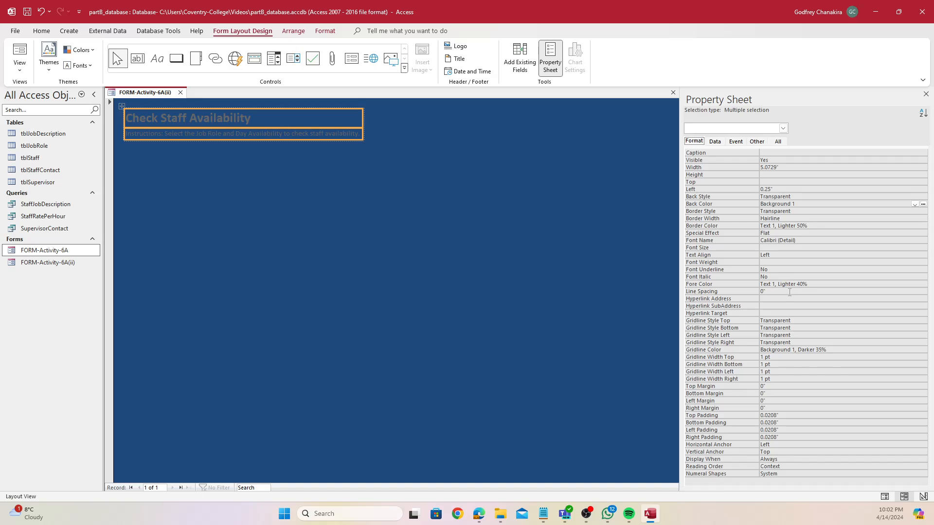
left_click(863, 284)
left_click(915, 285)
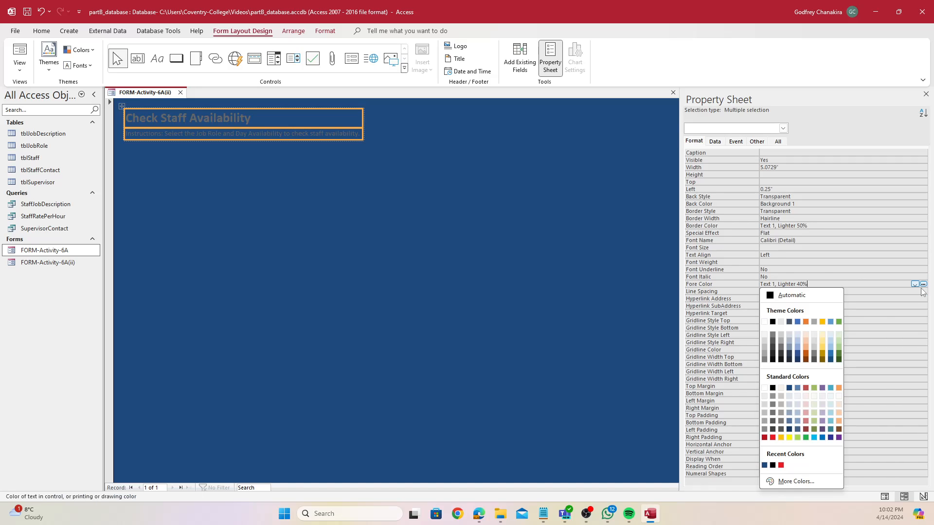
left_click(781, 438)
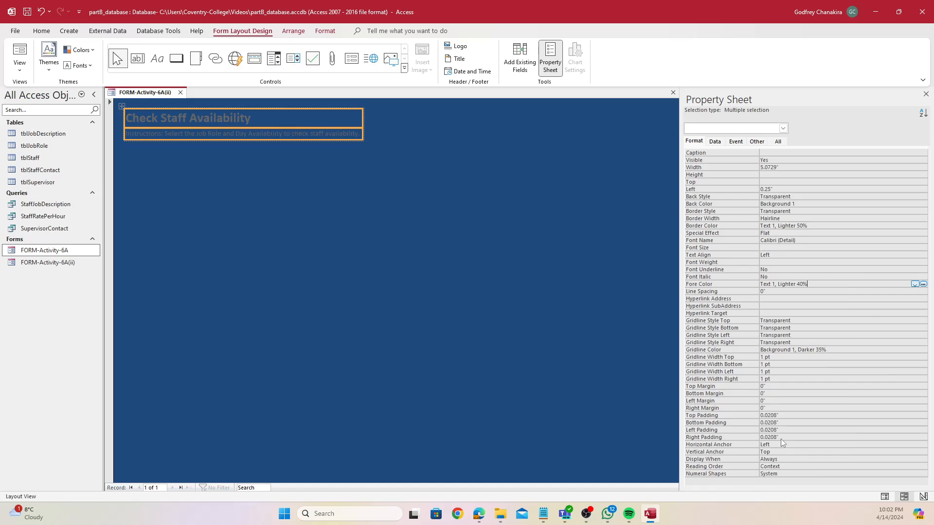
left_click(330, 268)
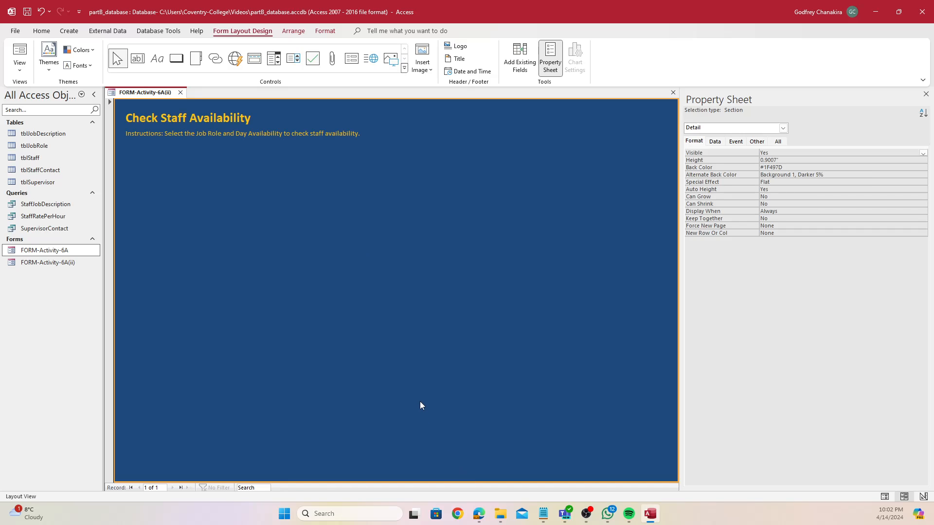
Step: Try to place a subform below the instructions label in Layout View, and undo the placement
left_click(352, 59)
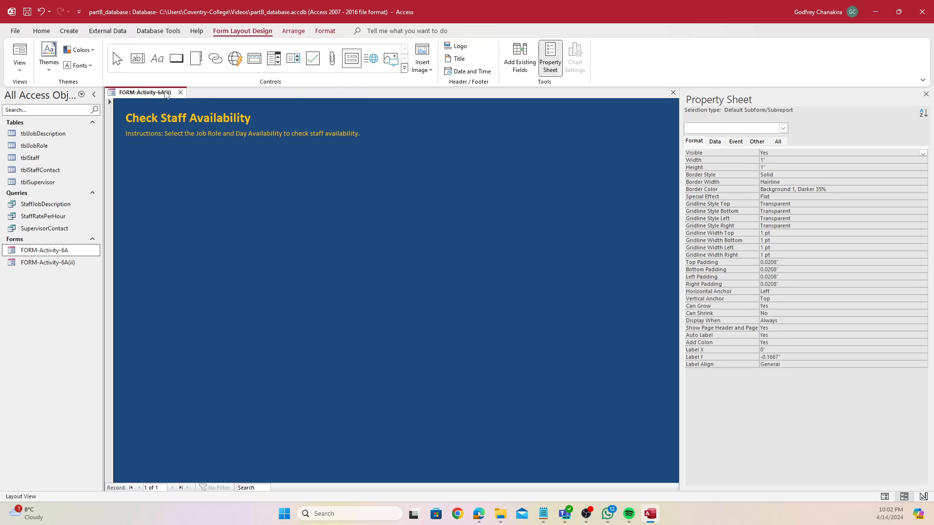
left_click(138, 96)
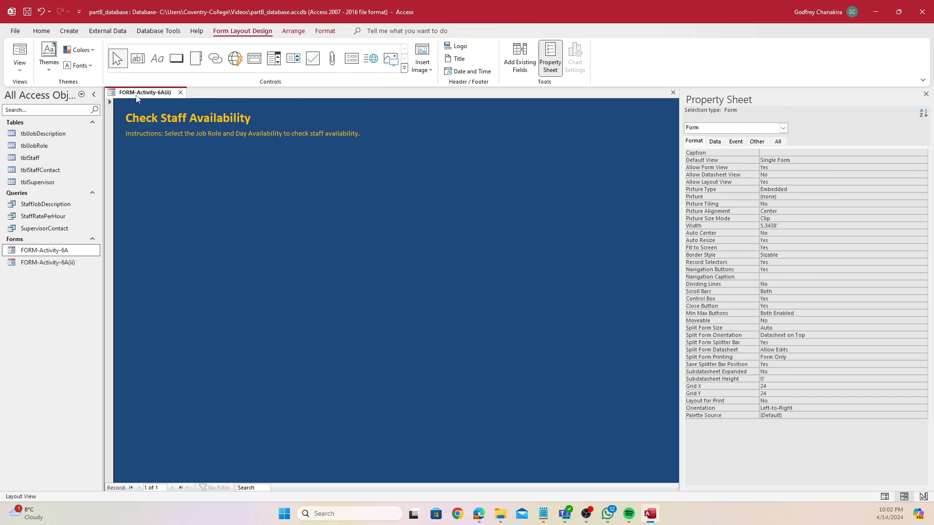
right_click(132, 94)
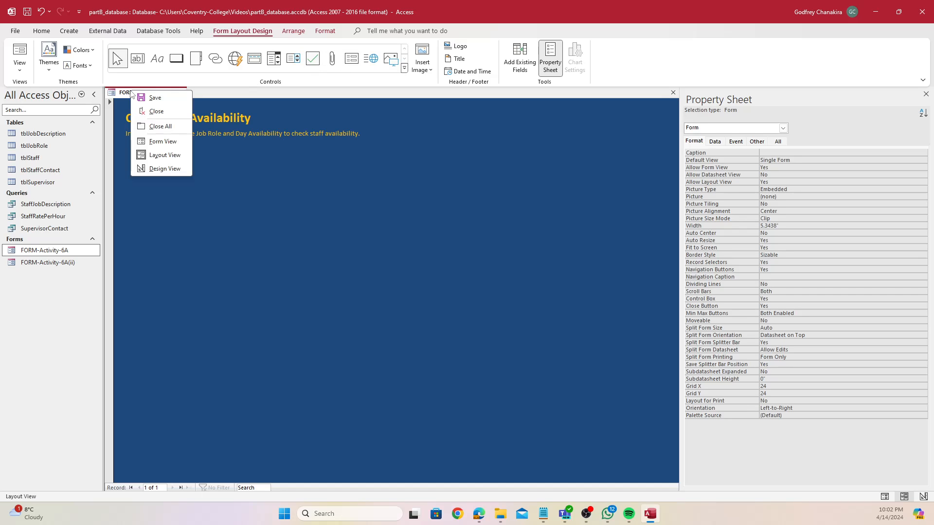
left_click(347, 60)
left_click(352, 59)
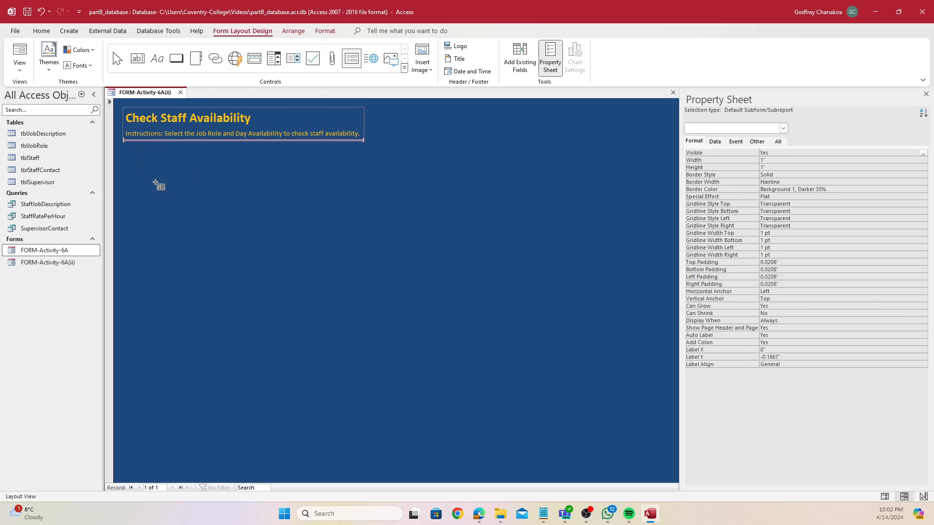
left_click(151, 154)
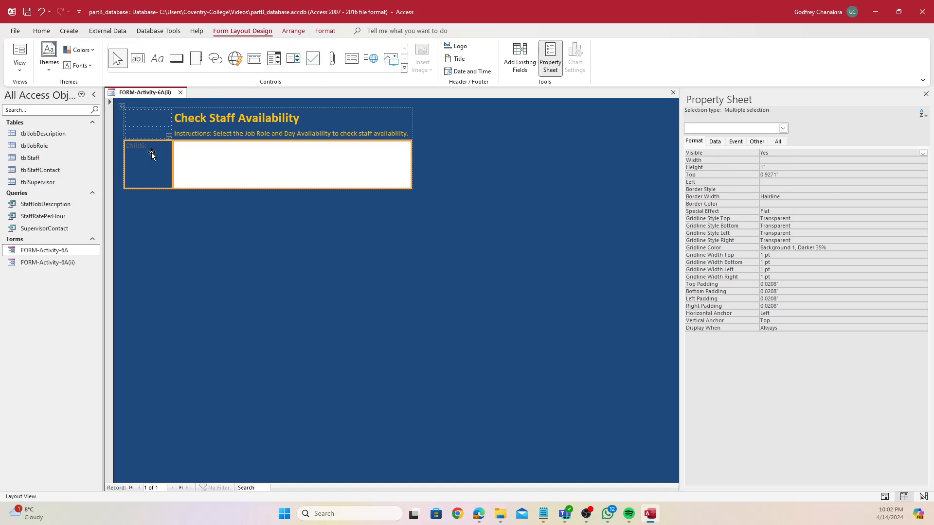
key("ctrl+z")
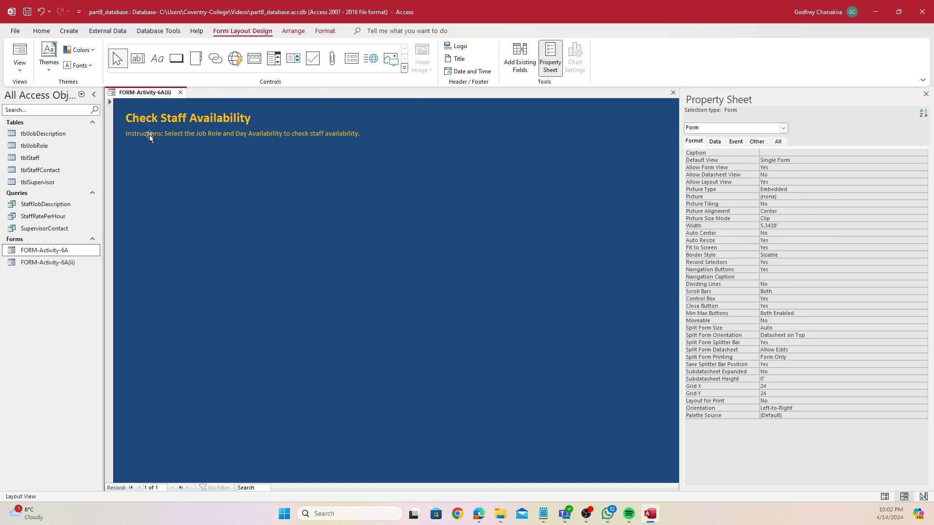
Step: Open the form in Design View and enlarge the Detail section to about 7.7" wide and 4.5" high
right_click(137, 92)
left_click(166, 166)
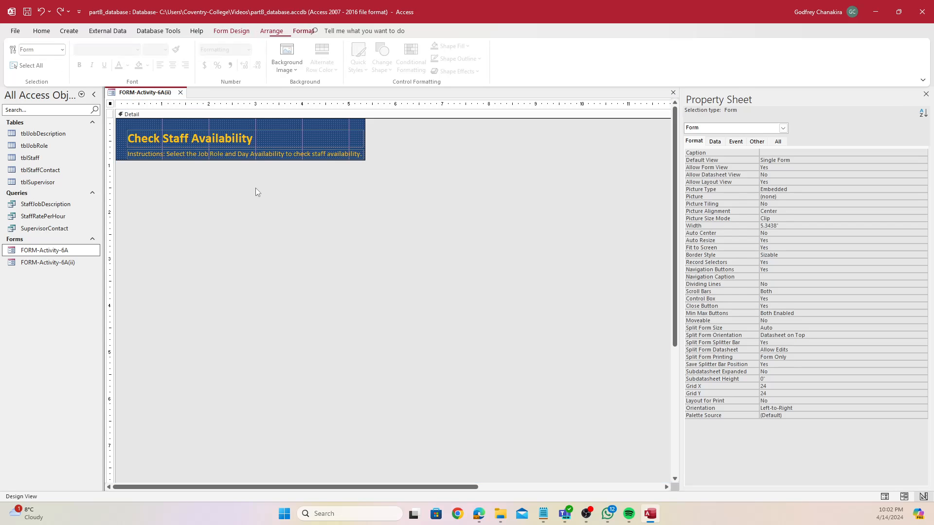
left_click_drag(247, 159, 296, 331)
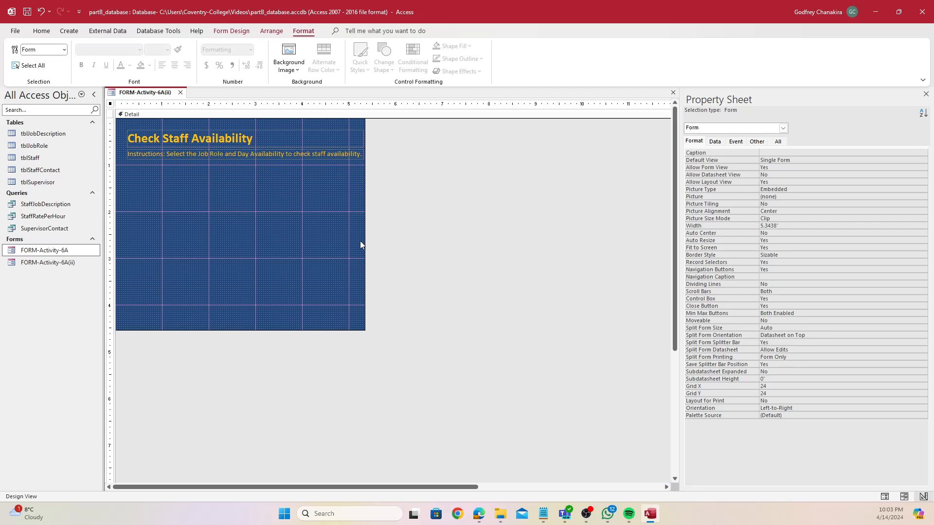
left_click_drag(365, 236, 476, 239)
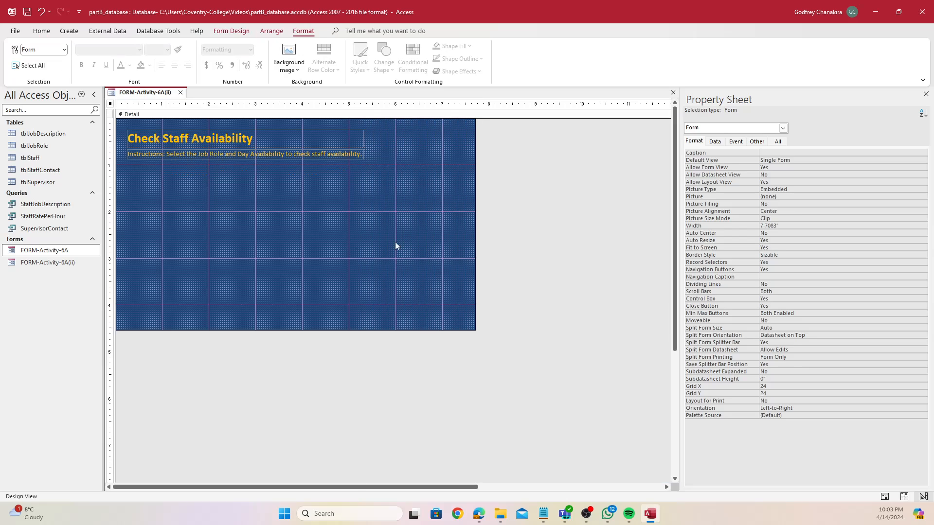
Step: Draw a subform control about 5" wide and 2.1" high below the instructions label
left_click(232, 31)
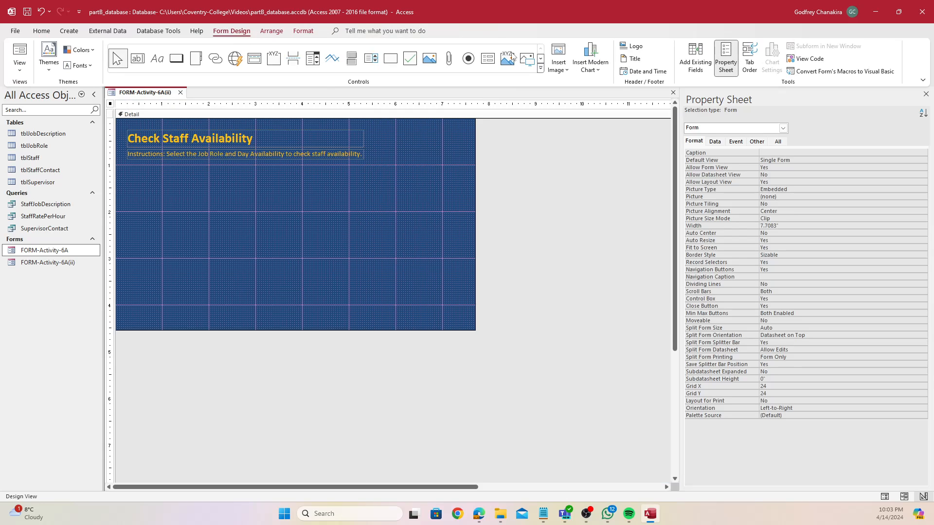
left_click(488, 58)
left_click_drag(129, 177, 365, 274)
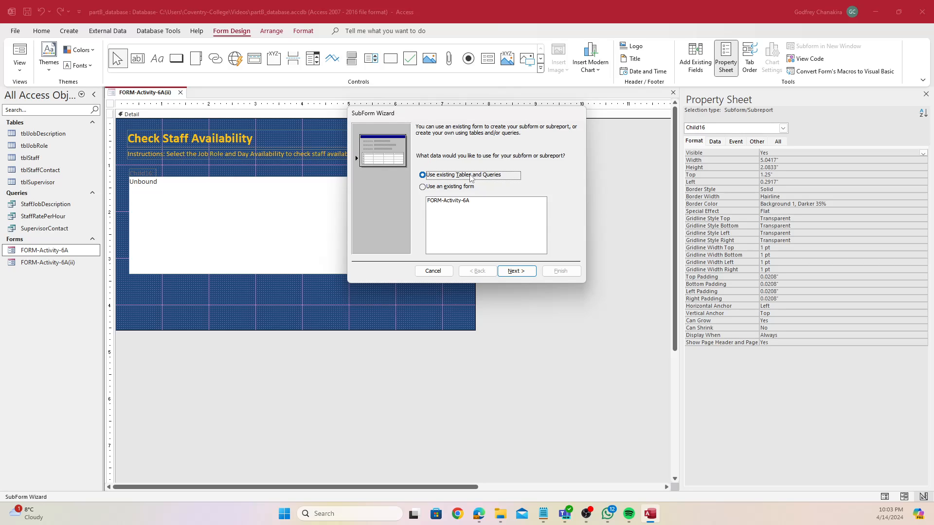
Step: Base the subform on existing tables and queries, include all fields from tblStaff, and finish the SubForm Wizard with the default name
left_click(523, 274)
left_click(474, 172)
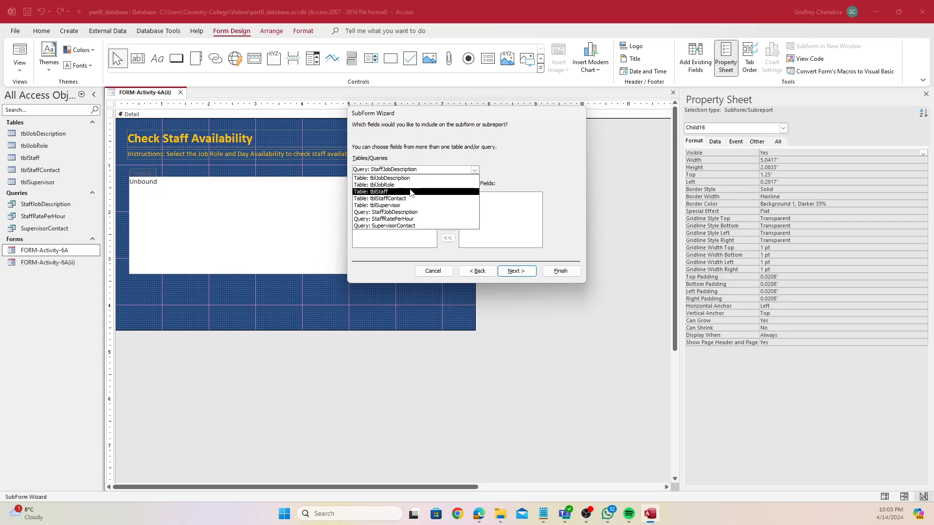
left_click(410, 193)
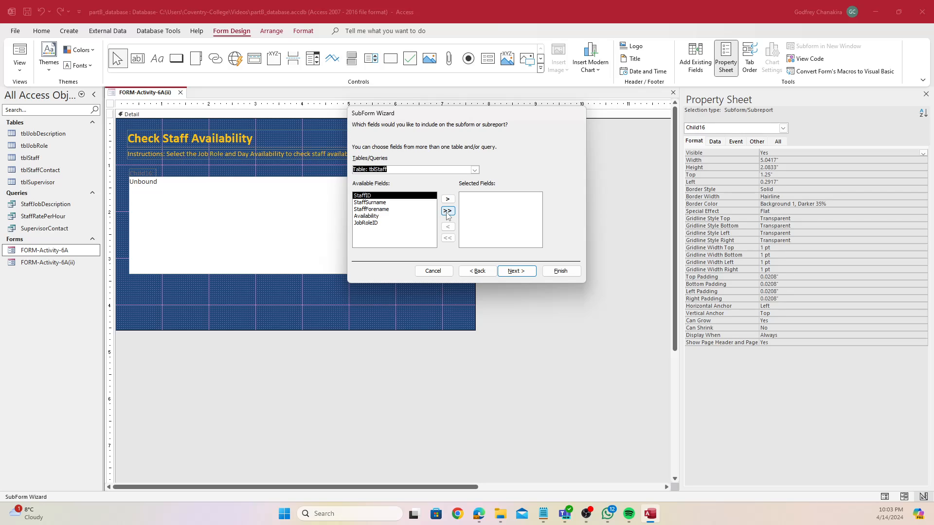
left_click(447, 212)
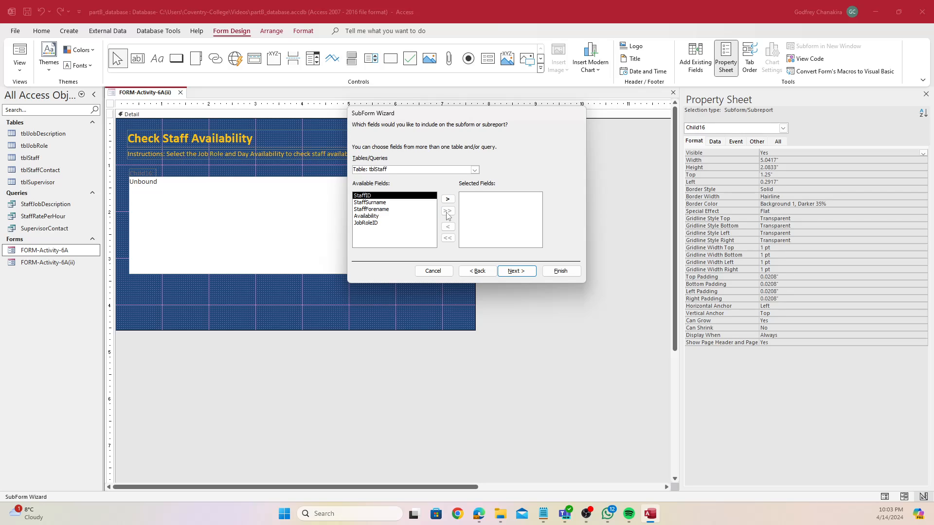
left_click(517, 271)
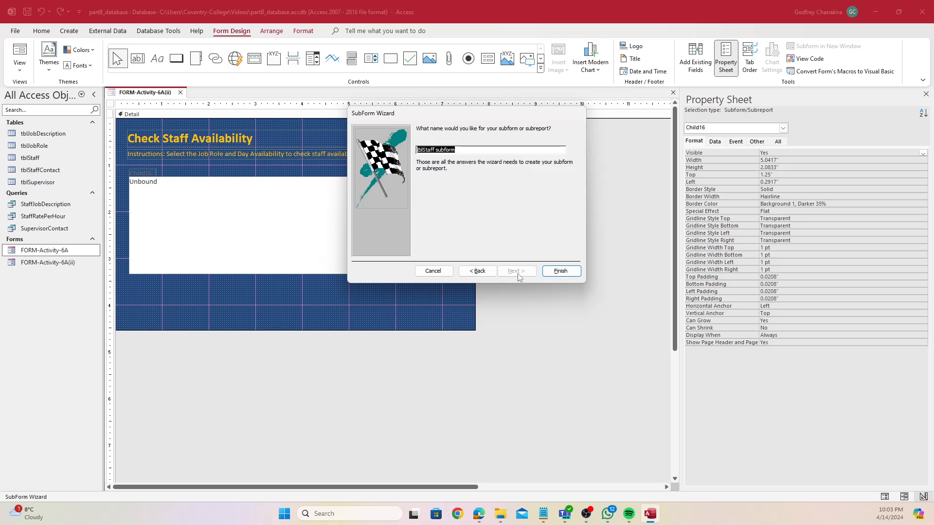
left_click(571, 270)
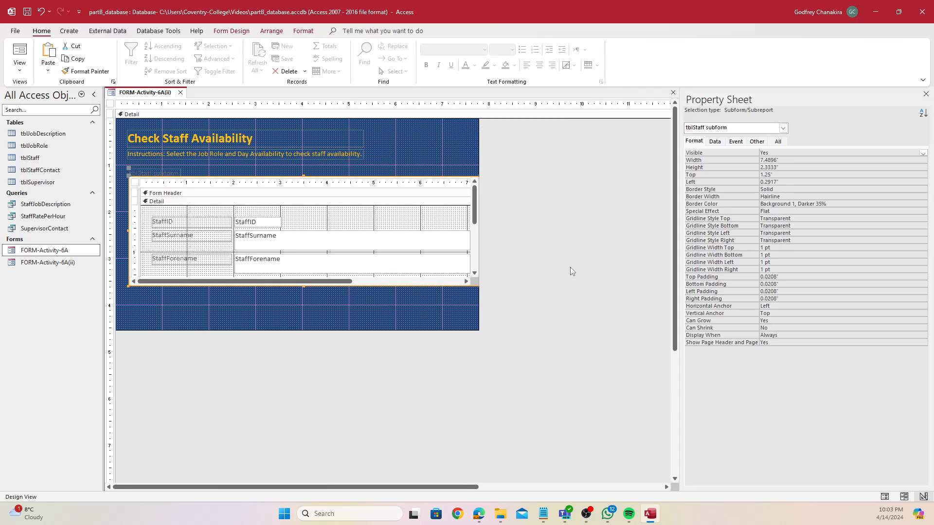
Step: Switch the form to Layout View and place a combo box directly below the instructions label
right_click(149, 95)
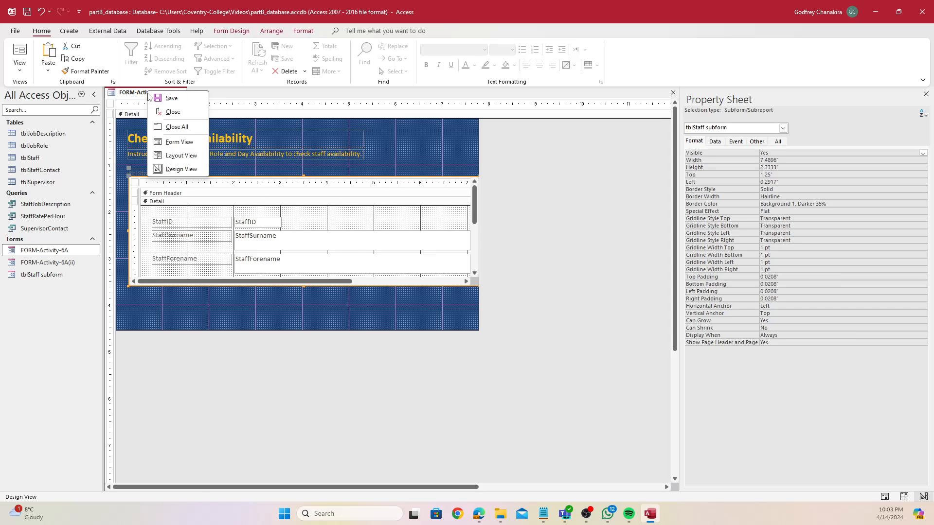
left_click(192, 156)
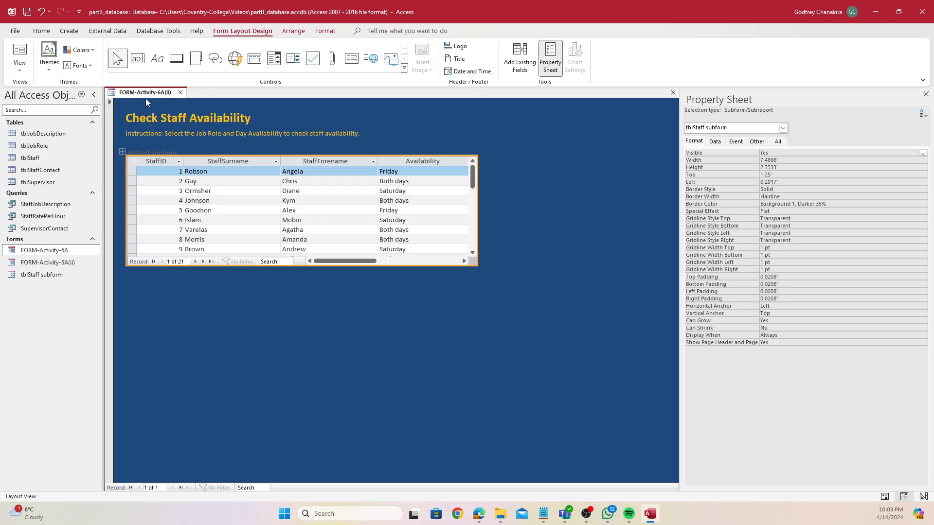
left_click(169, 154)
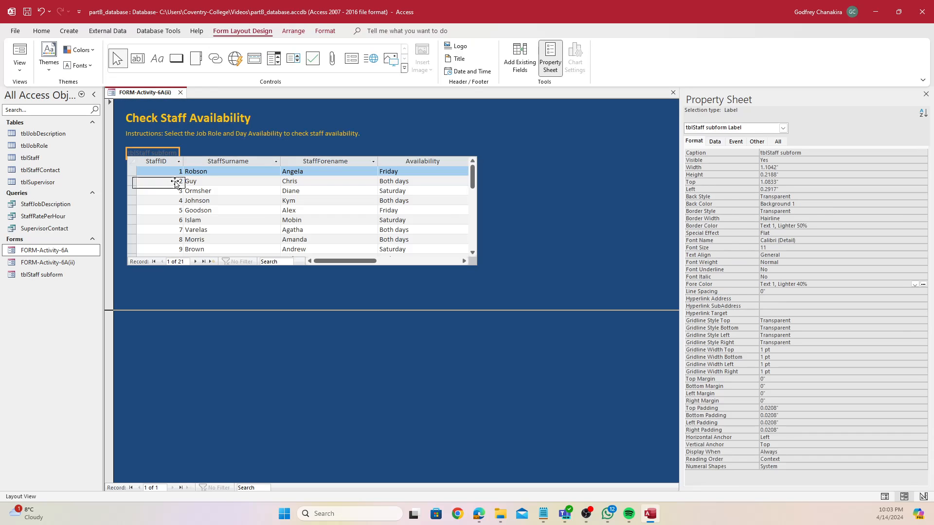
left_click(278, 58)
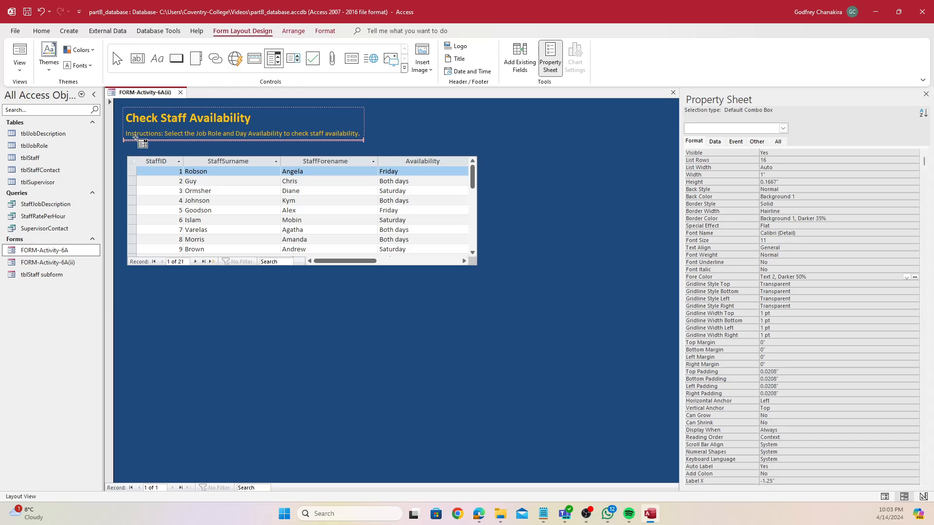
left_click(139, 137)
Step: Set up the combo box with the typed-in values Friday, Saturday and Both Days, and finish the wizard with the default label
left_click(474, 182)
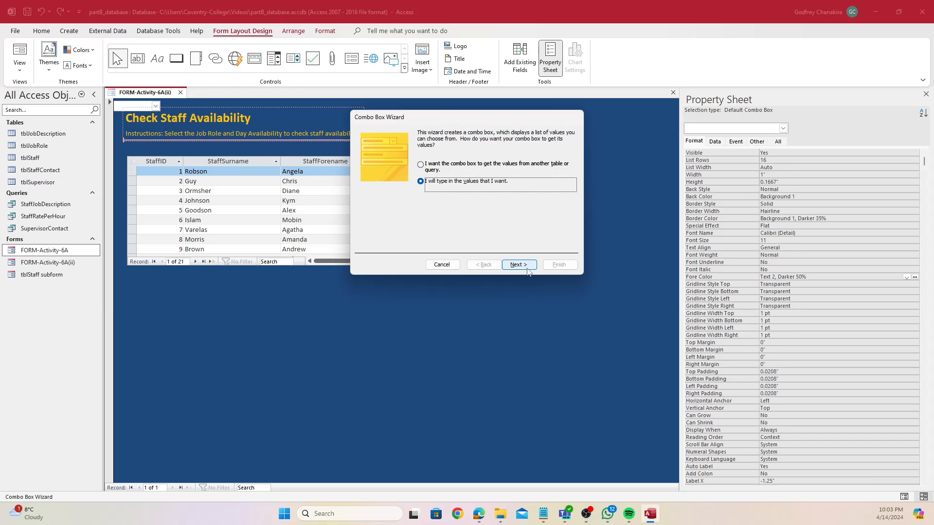
left_click(519, 265)
left_click(370, 191)
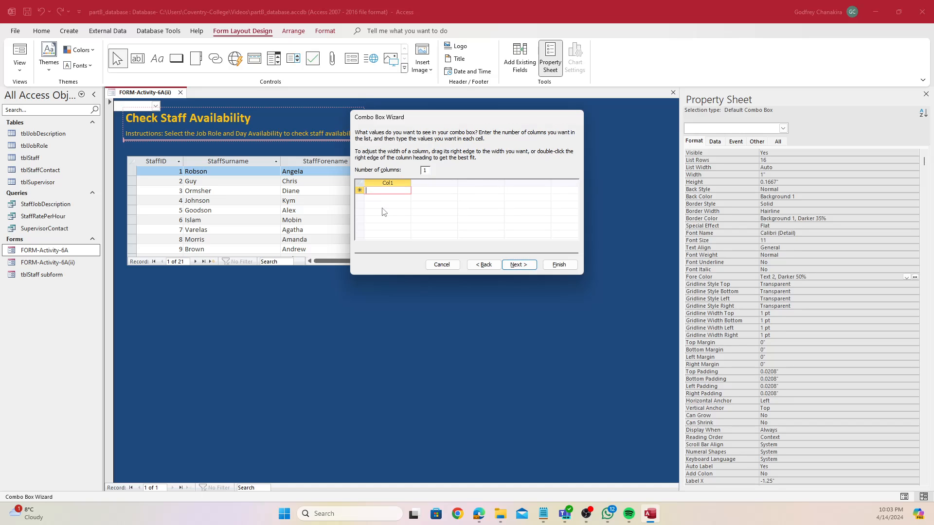
type("Friday")
left_click(385, 198)
type("Saturday")
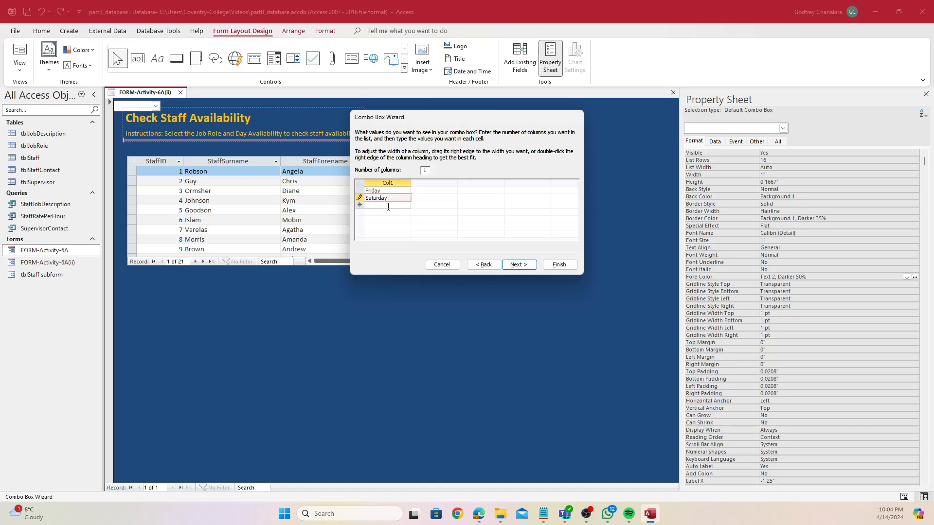
left_click(388, 206)
type("Both Days")
left_click(519, 265)
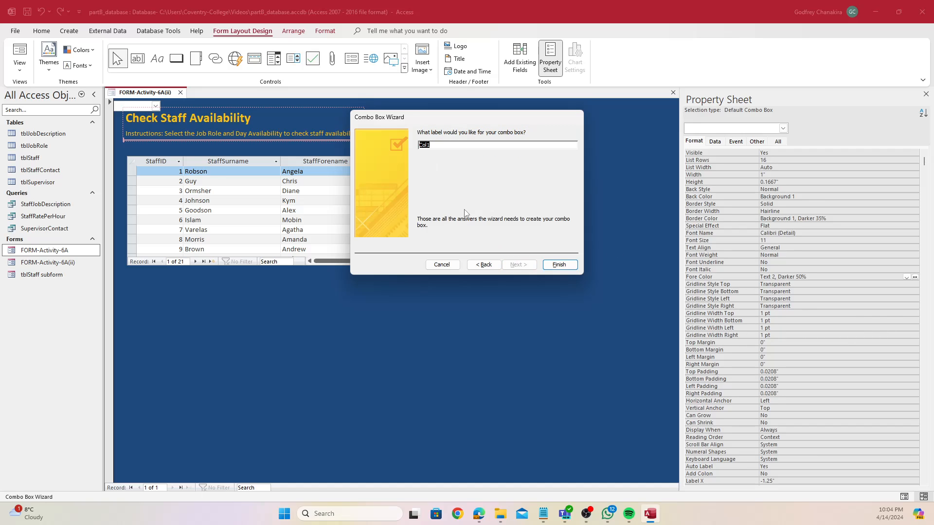
left_click(558, 266)
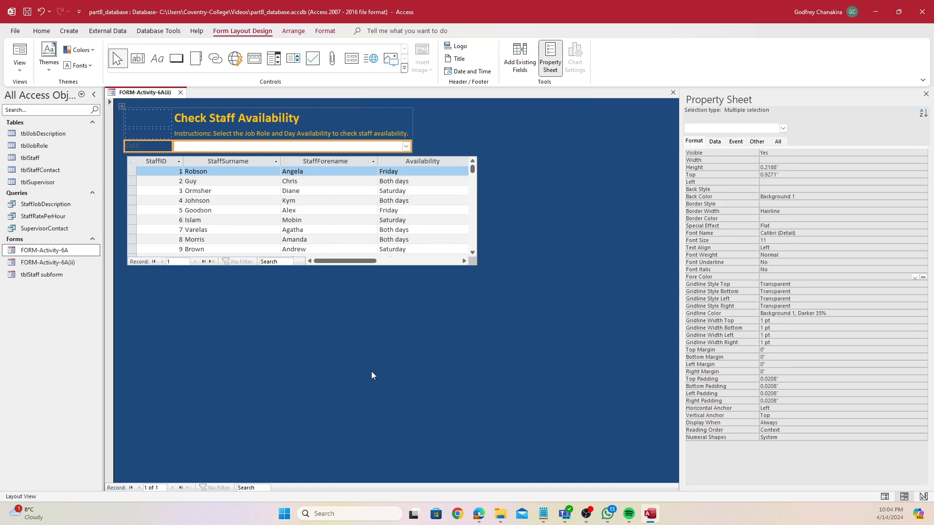
Step: Change the new combo box's label to "Select Day Availability"
double_click(153, 147)
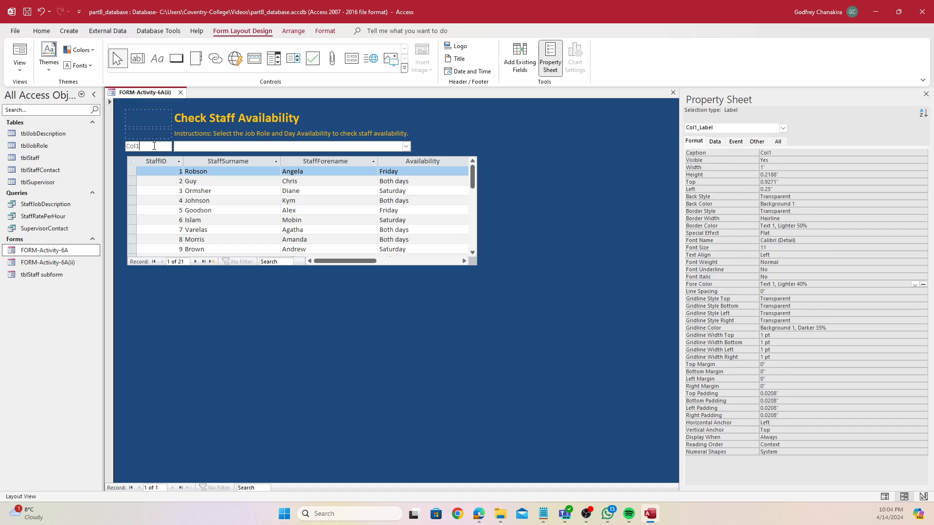
type("Select Da")
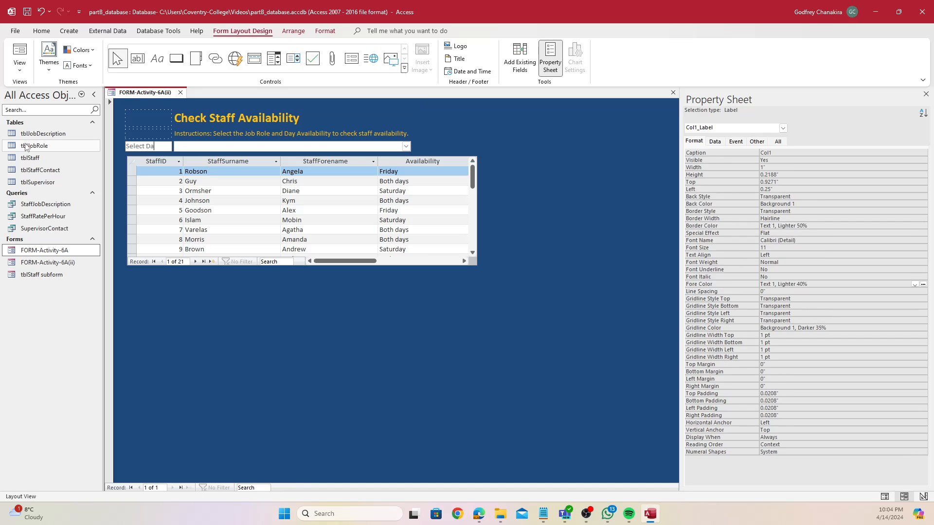
type("y Av")
key("Caps_Lock")
type("A")
key("BackSpace")
key("BackSpace")
key("Caps_Lock")
type("vailability")
key("Return")
Step: Place a second combo box below the day availability one and choose tblJobRole as the source of its values
left_click(274, 59)
left_click(173, 158)
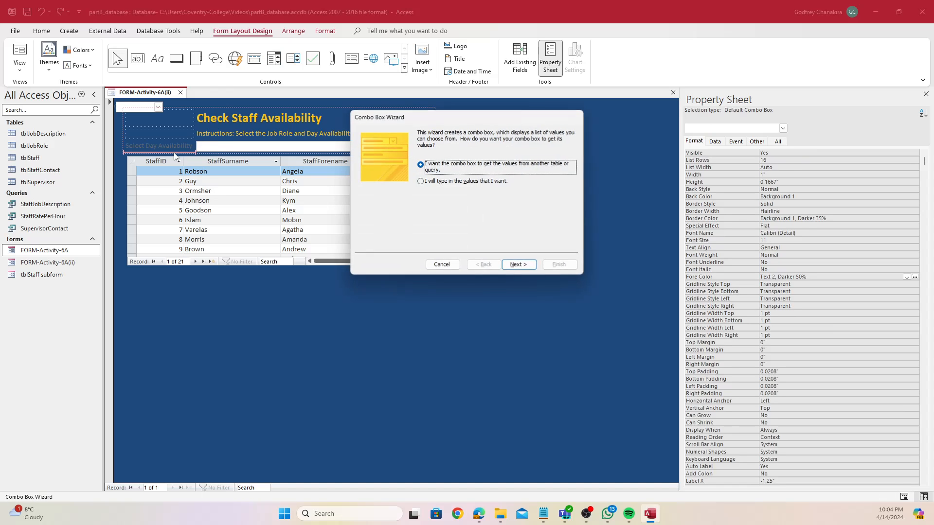
left_click(463, 184)
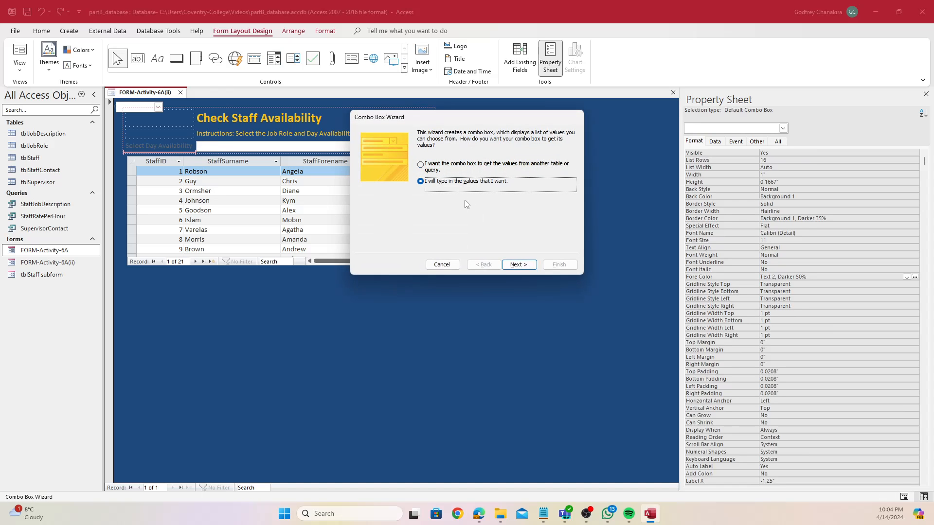
left_click(505, 166)
left_click(514, 263)
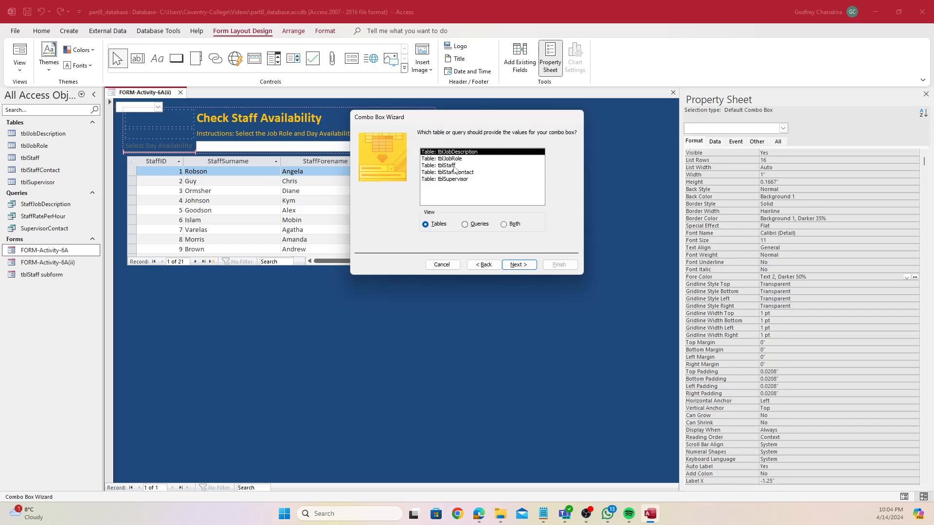
left_click(452, 159)
left_click(511, 265)
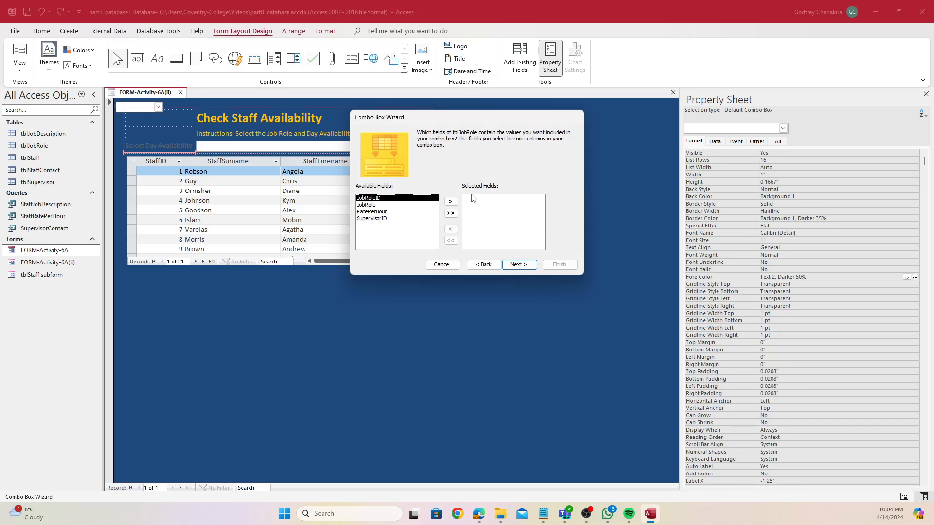
Step: Include the JobRoleID and JobRole fields without sorting, keep the key column hidden, and finish the combo box wizard
left_click(450, 202)
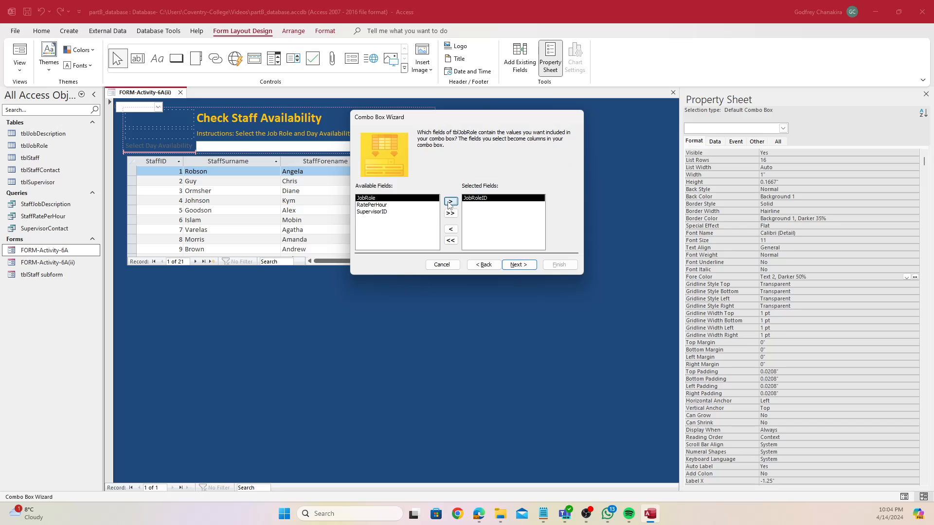
left_click(450, 201)
left_click(512, 206)
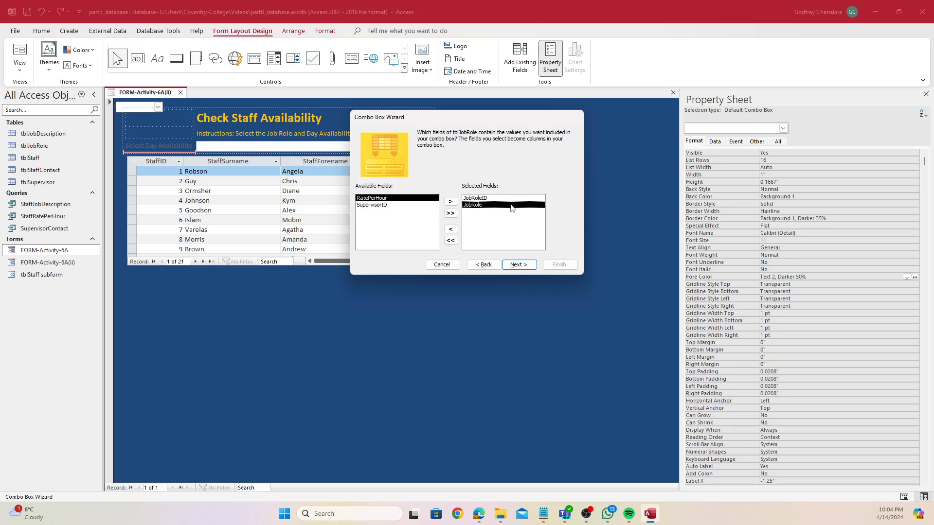
left_click(515, 265)
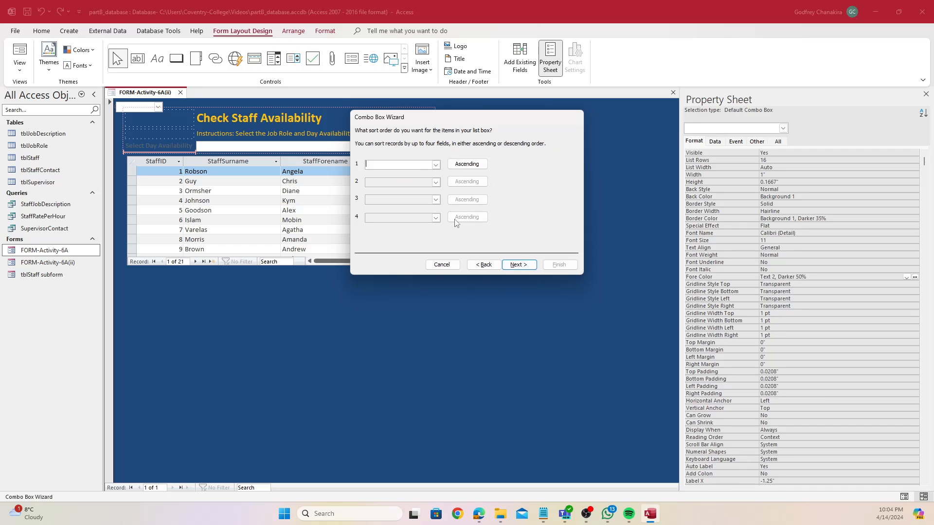
left_click(515, 265)
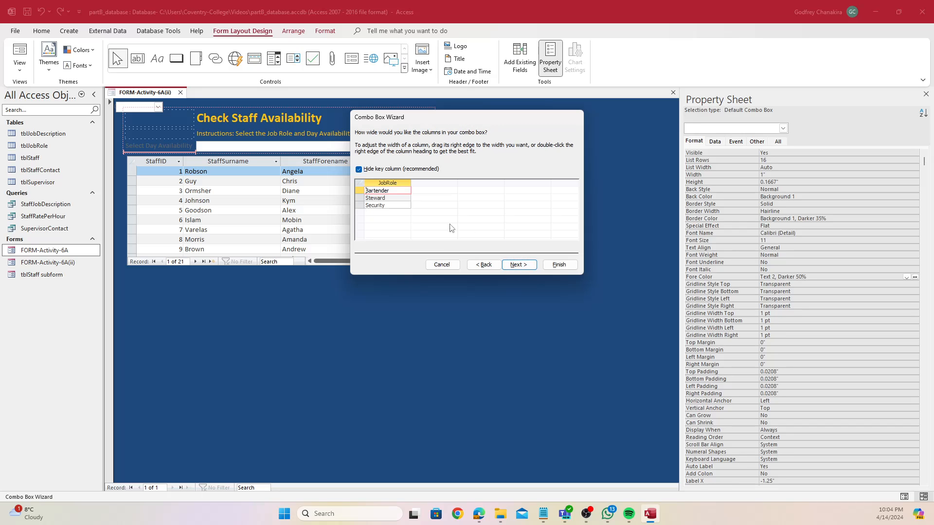
left_click(560, 265)
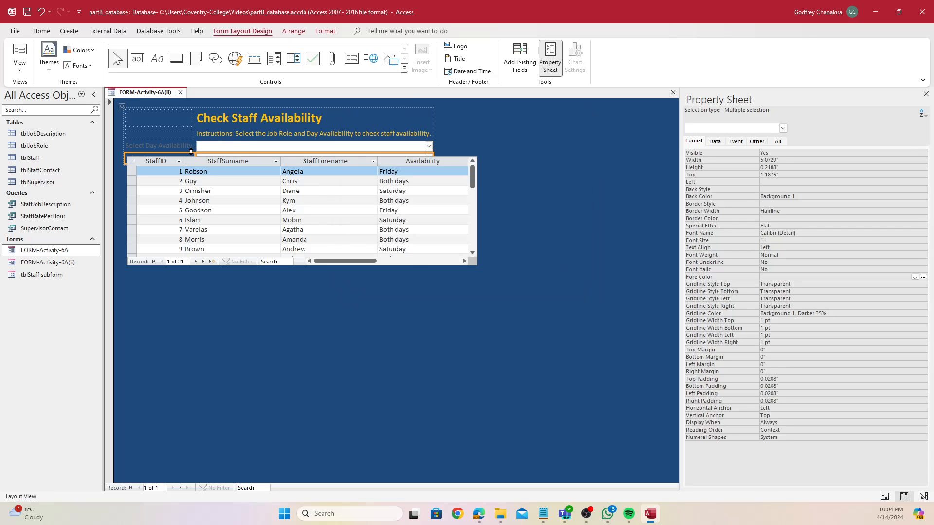
left_click(149, 159)
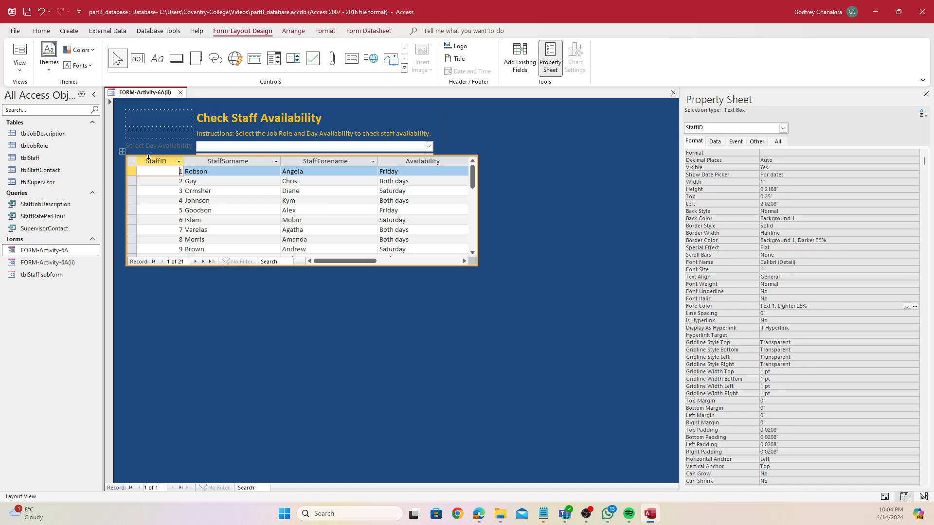
left_click(124, 153)
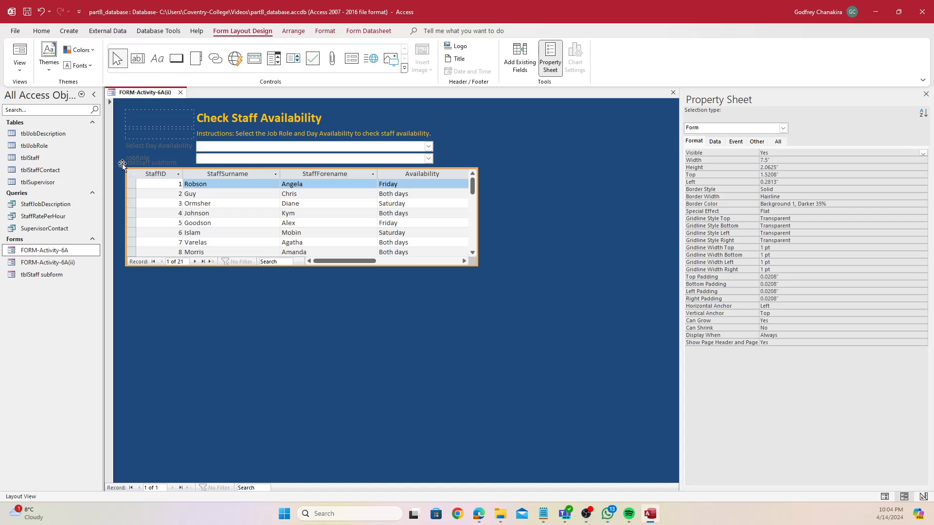
key("ctrl+z")
Step: Move the tblStaff subform down clear of the JobRole combo box and place its label just above the datasheet
left_click_drag(120, 153, 120, 173)
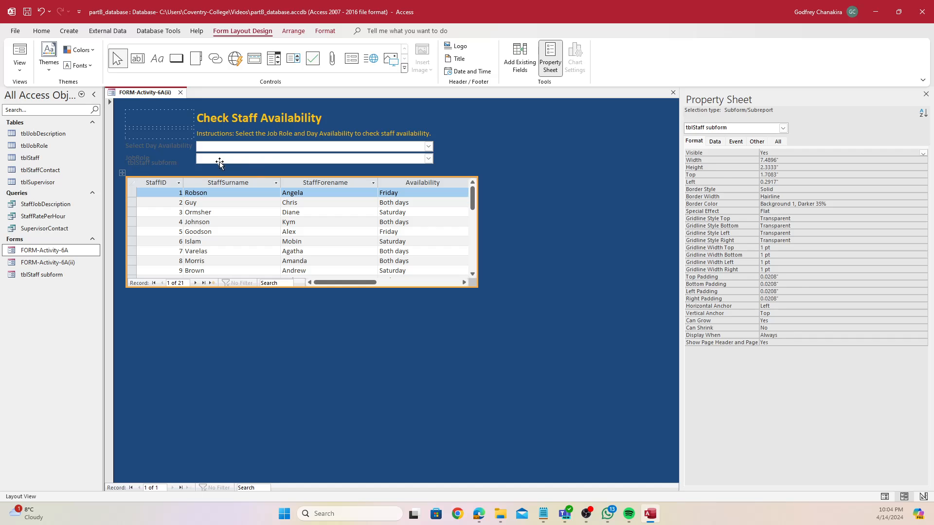
left_click(189, 158)
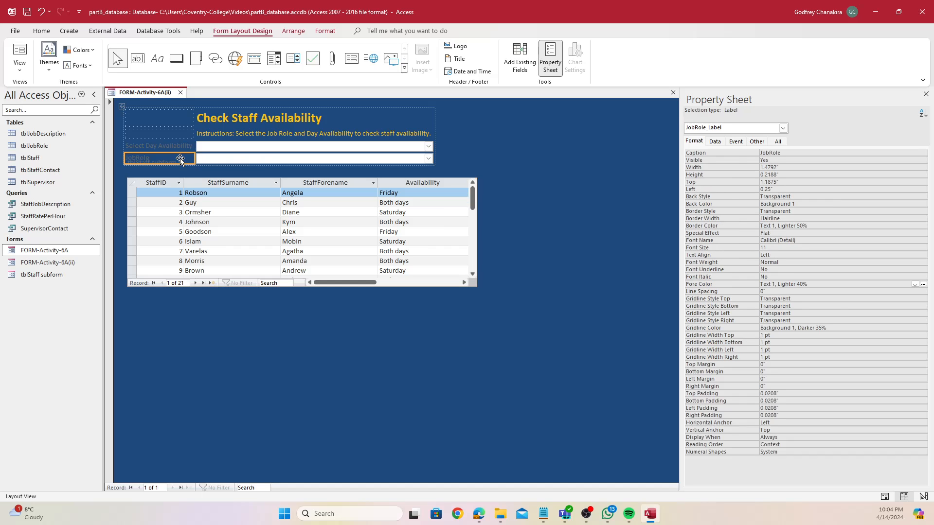
left_click(135, 173)
left_click(135, 163)
left_click(136, 166)
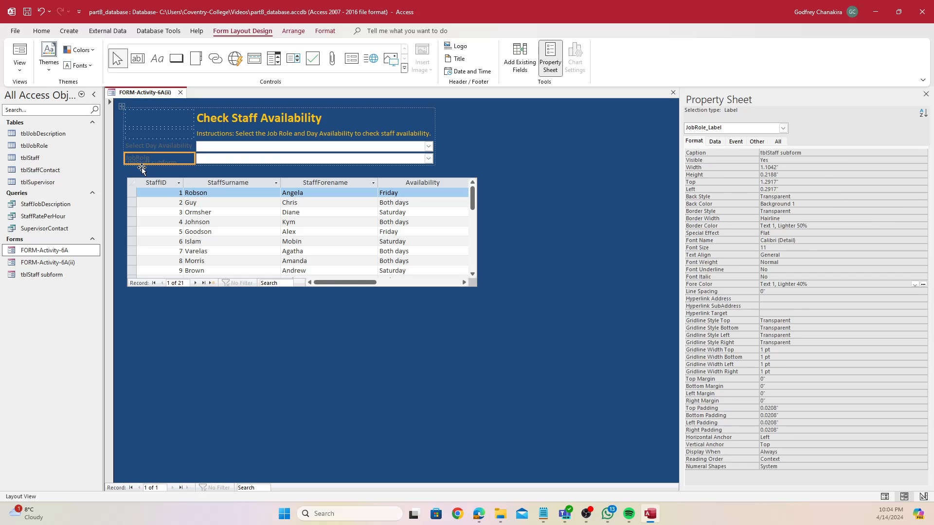
left_click_drag(135, 169, 137, 176)
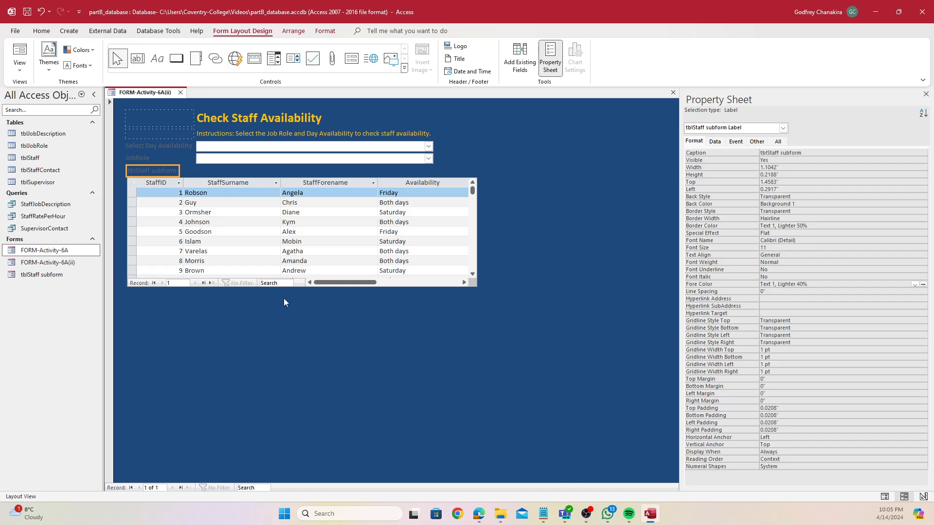
left_click(294, 343)
Step: Set the font colour of the day availability, JobRole and subform labels to Background 1, and align the subform label with the others
left_click(215, 161)
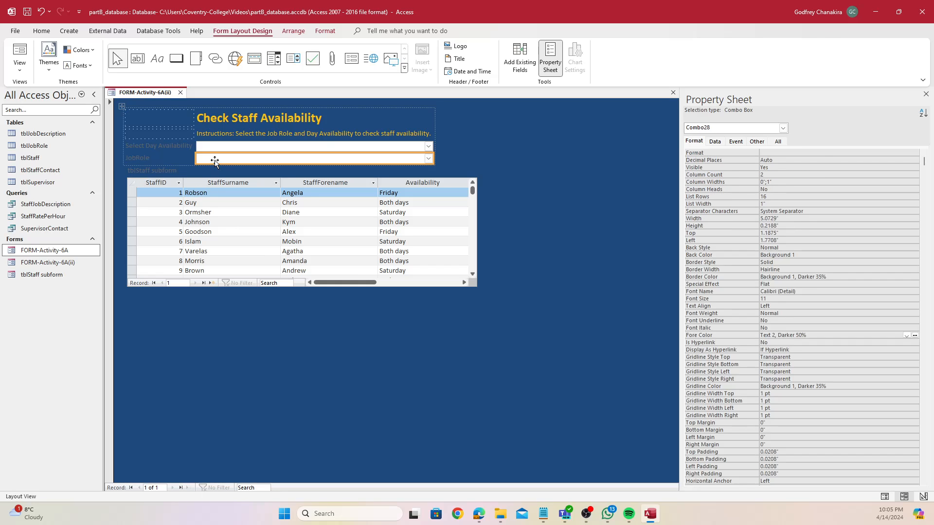
left_click(137, 159)
left_click(149, 169, "shift")
left_click(160, 145, "shift")
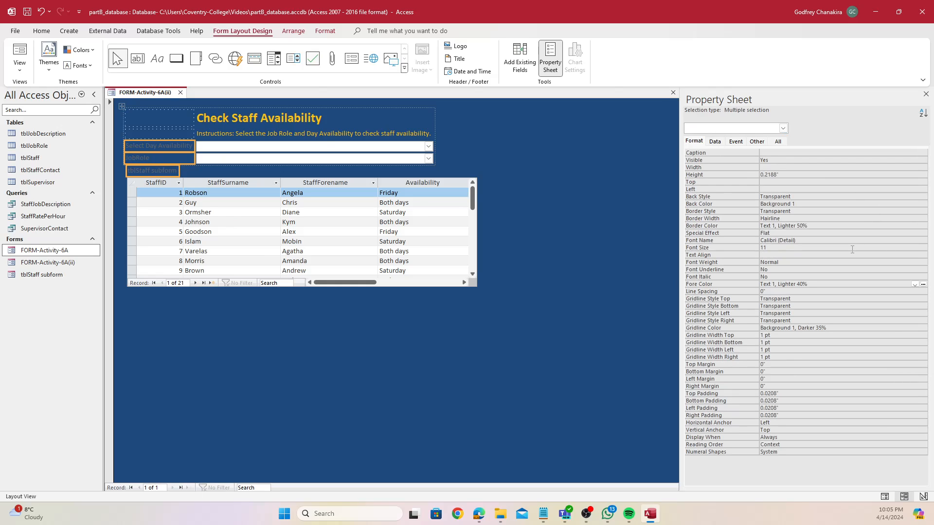
left_click(915, 285)
left_click(767, 325)
left_click(490, 344)
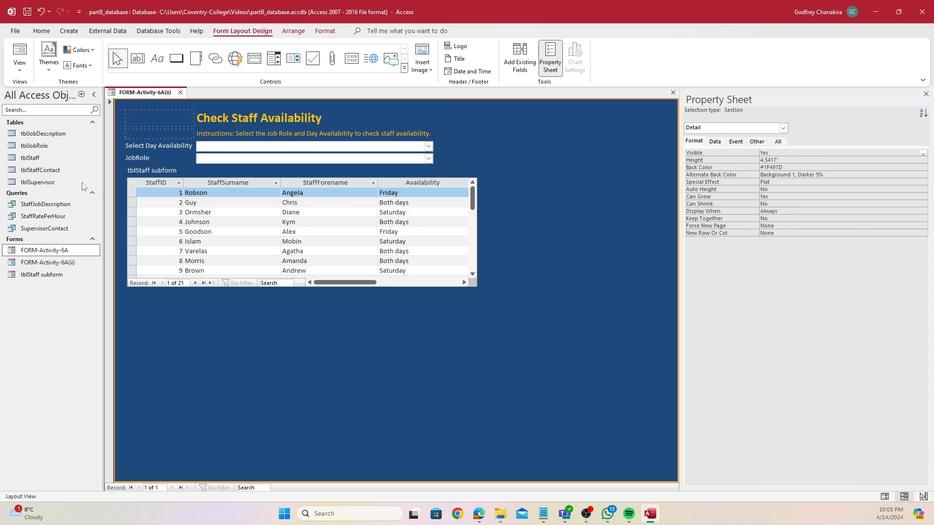
left_click(150, 169)
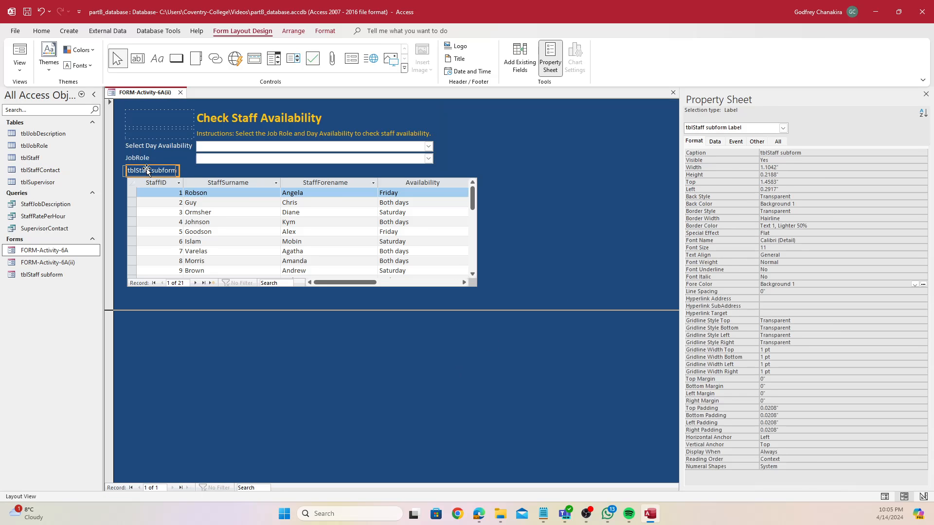
left_click_drag(151, 169, 149, 169)
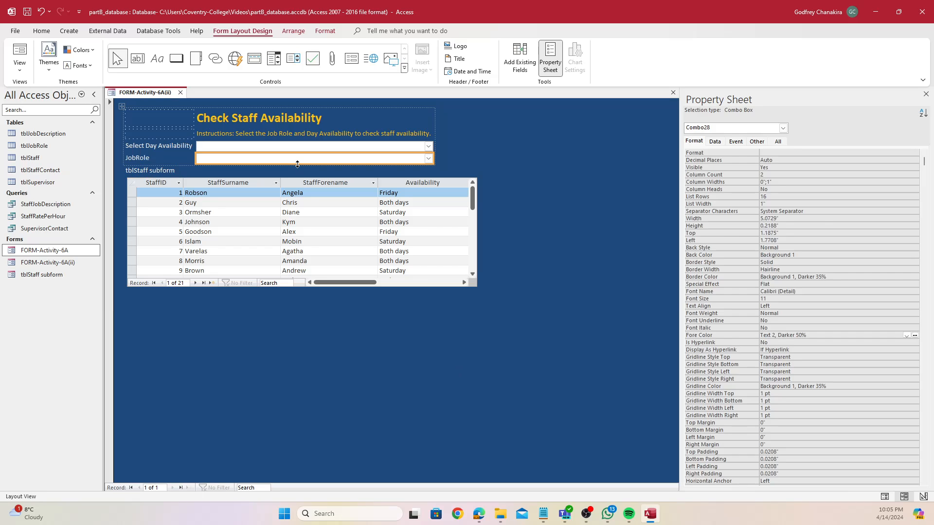
Step: Rename the day availability combo box as Day-Input and select the JobRole combo box
left_click(329, 149)
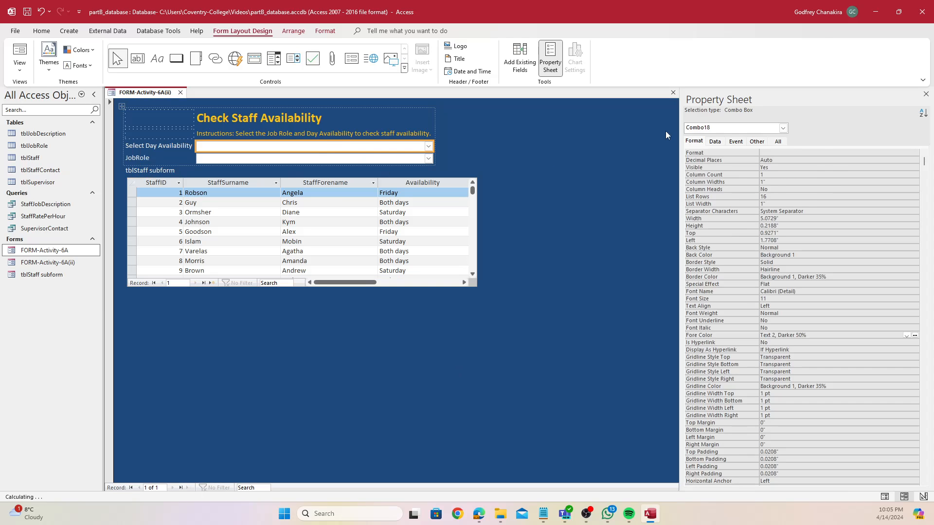
left_click(780, 142)
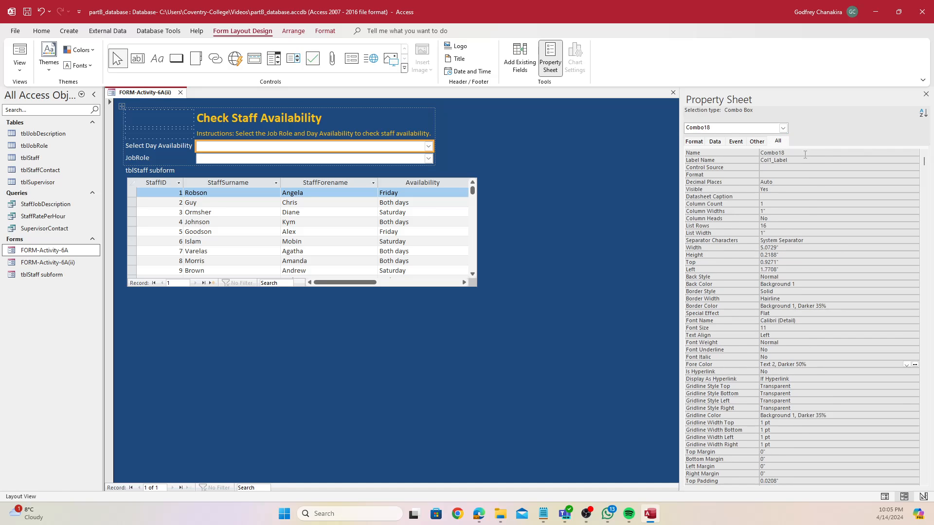
double_click(805, 153)
type("Day")
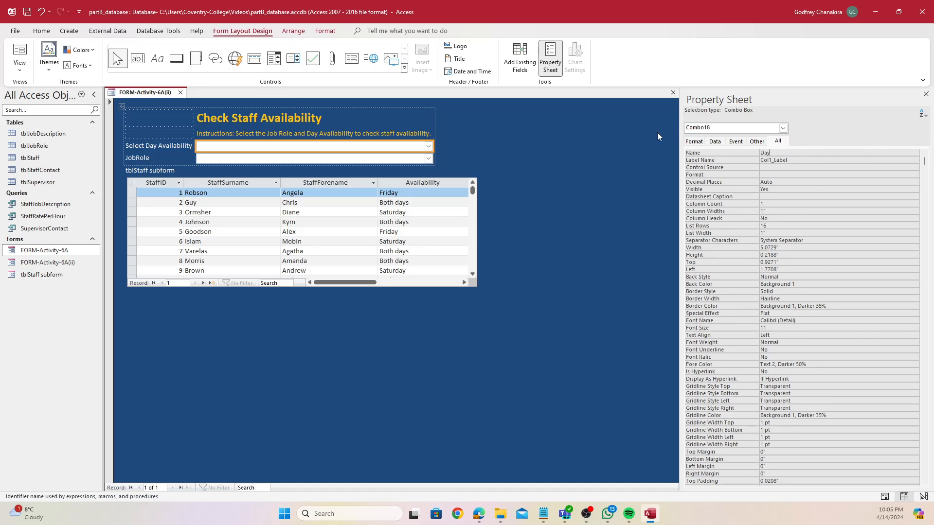
type("-Input")
left_click(259, 156)
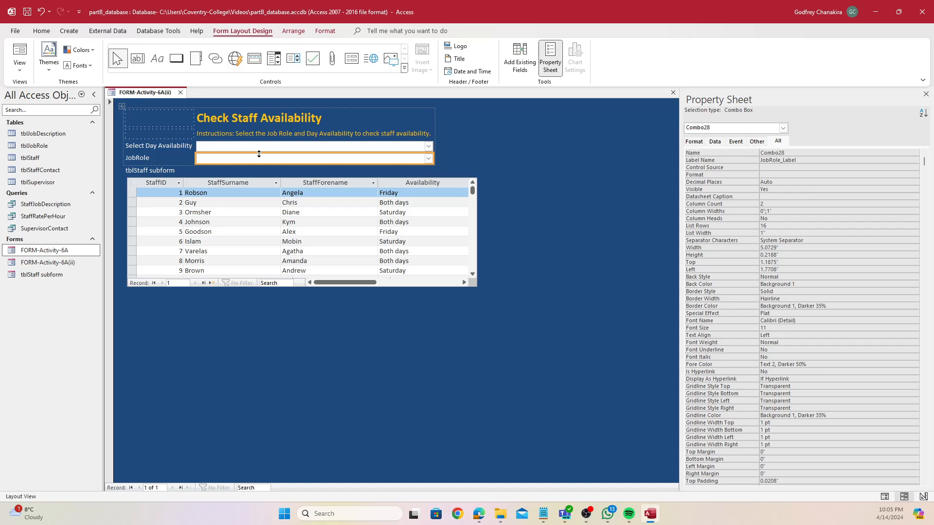
Step: Rename the JobRole combo box as JobRole-Input
left_click(793, 152)
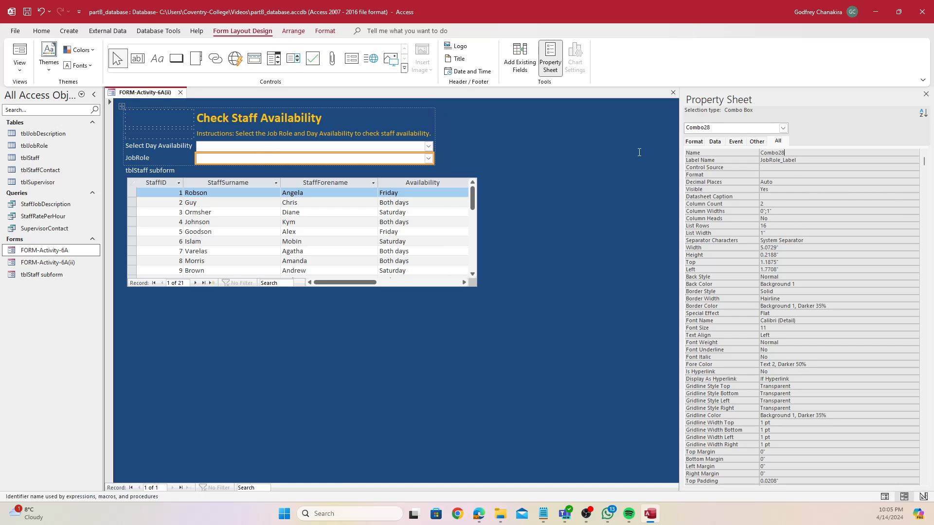
double_click(777, 152)
type("nput")
left_click(351, 315)
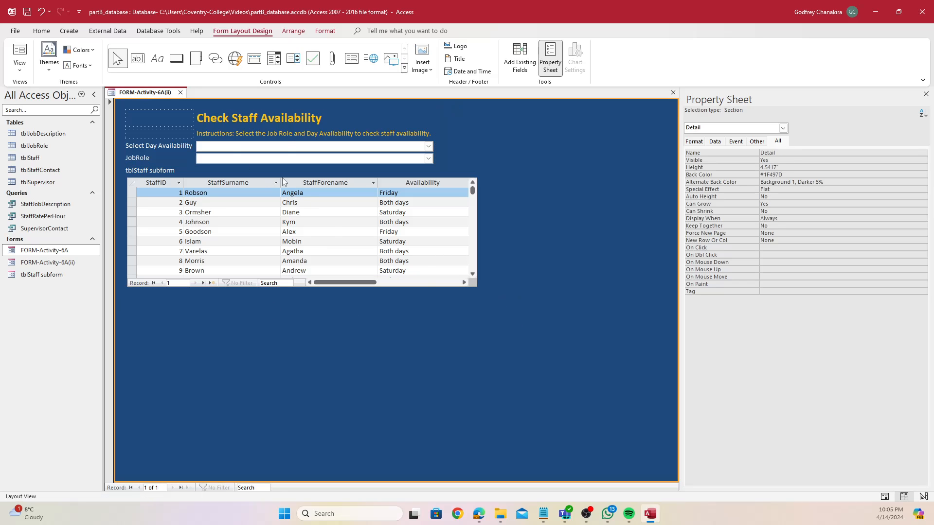
Step: Save the form and display it in Form View
right_click(150, 95)
left_click(151, 96)
right_click(152, 96)
left_click(155, 141)
Step: Choose Saturday as the day availability and Security as the job role
left_click(428, 147)
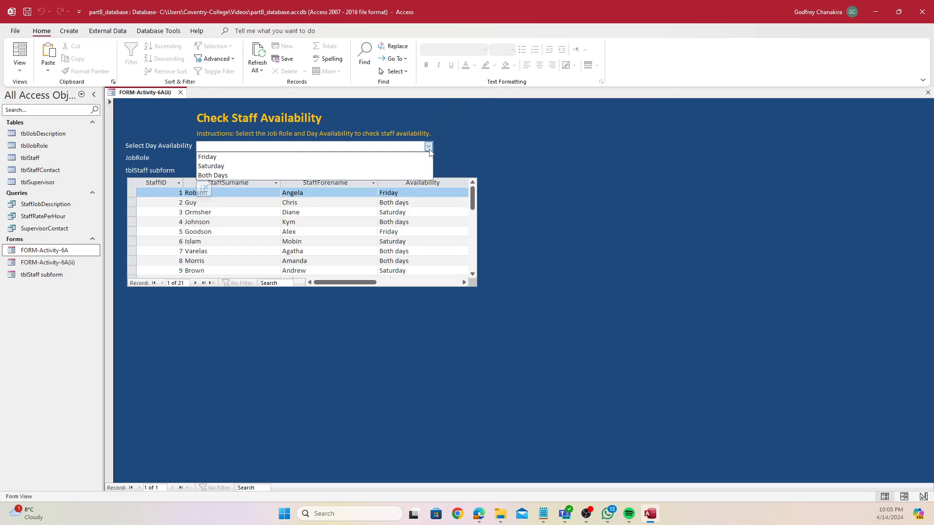
left_click(374, 167)
left_click(429, 158)
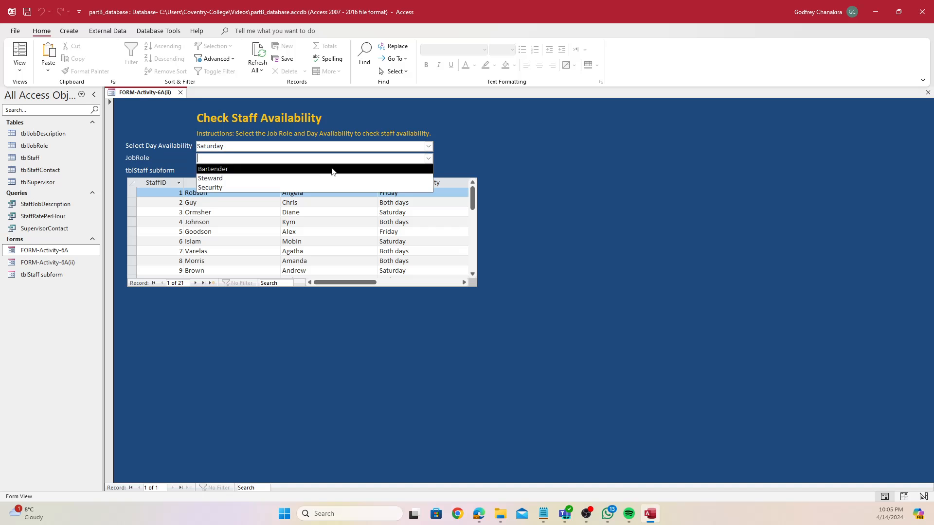
left_click(310, 187)
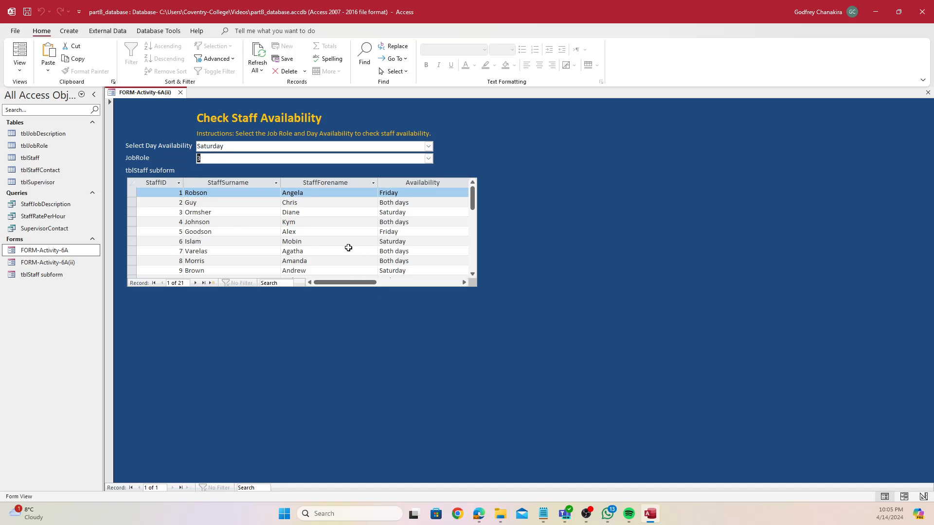
Step: Fit the StaffSurname, StaffForename and Availability columns of the subform datasheet to their contents
left_click(276, 183)
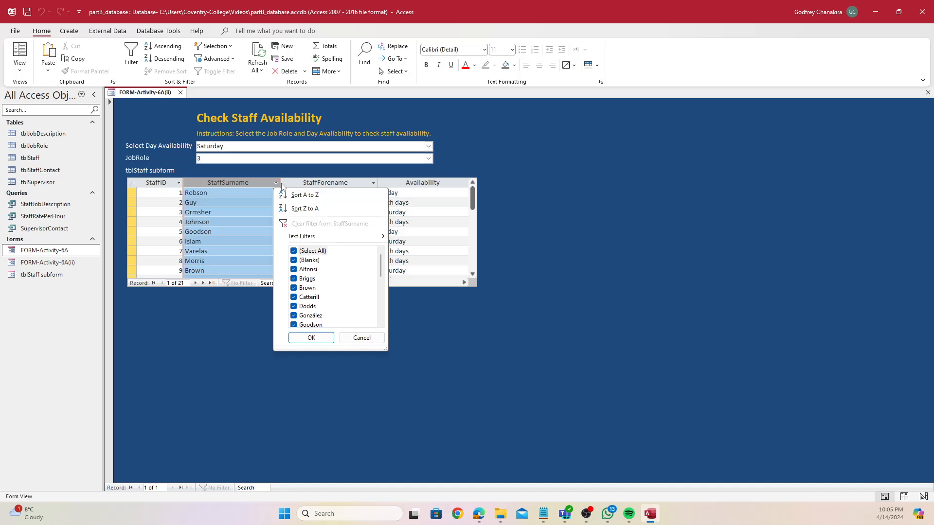
left_click(282, 183)
double_click(281, 183)
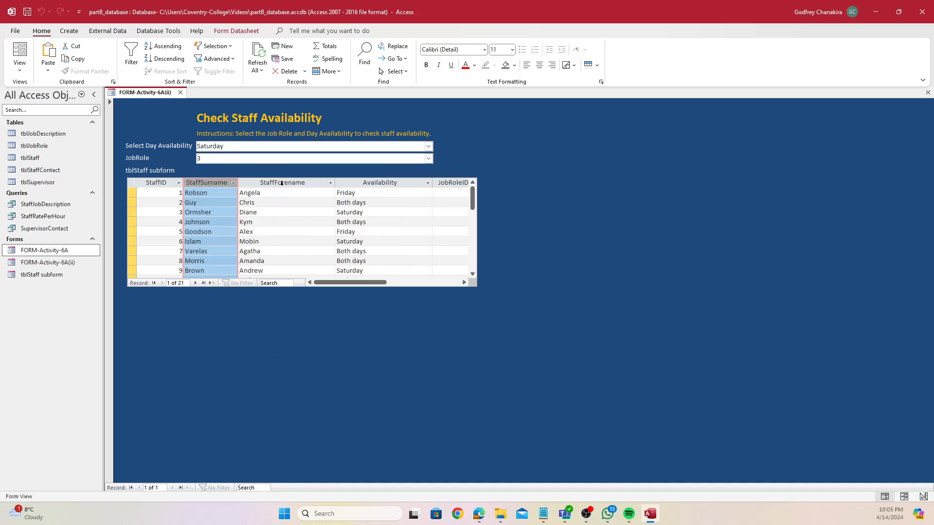
double_click(335, 181)
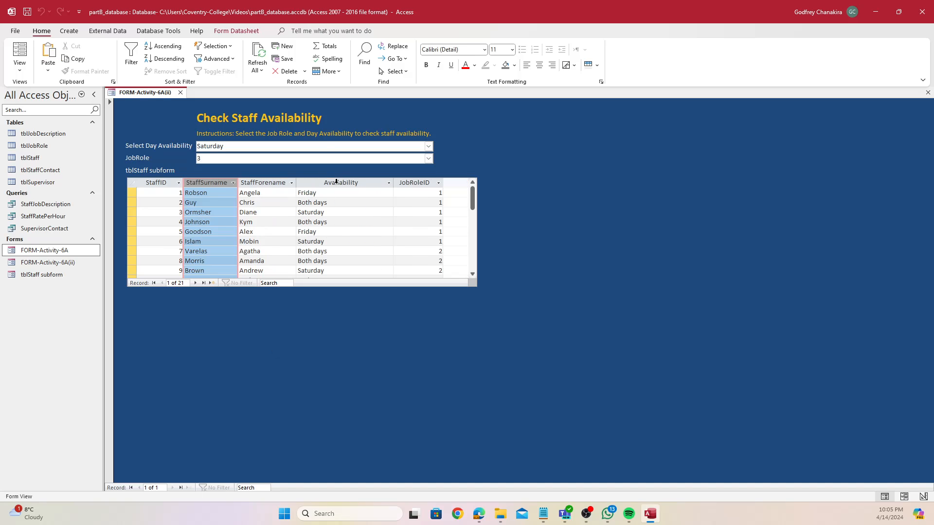
double_click(394, 183)
Step: Try Steward in the JobRole combo box and change the choice to Bartender
left_click(428, 158)
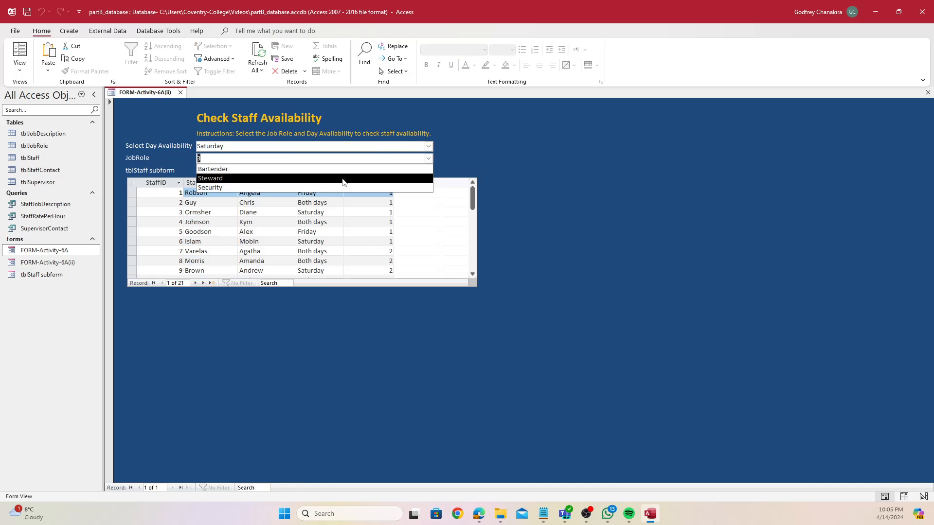
left_click(343, 178)
left_click(427, 159)
left_click(371, 169)
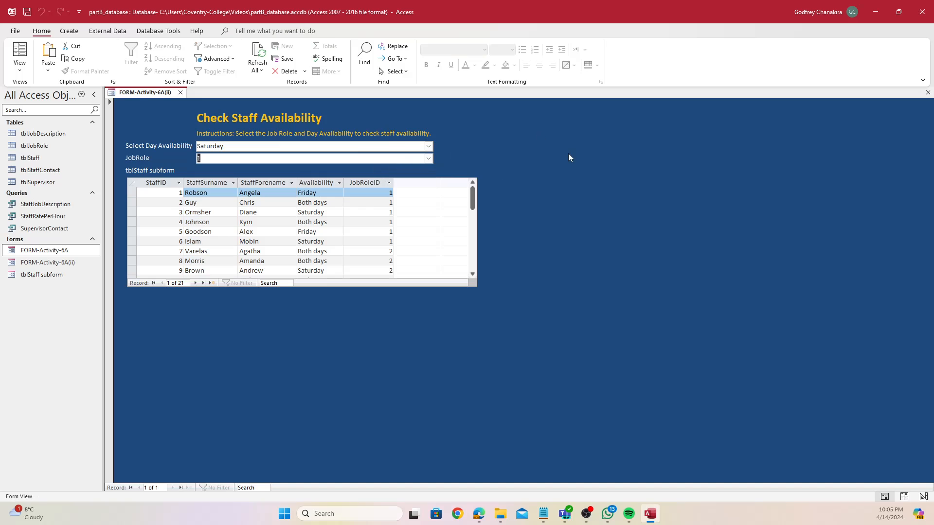
Step: Switch the form to Design View, saving the design changes to the tblStaff subform
right_click(124, 94)
left_click(167, 168)
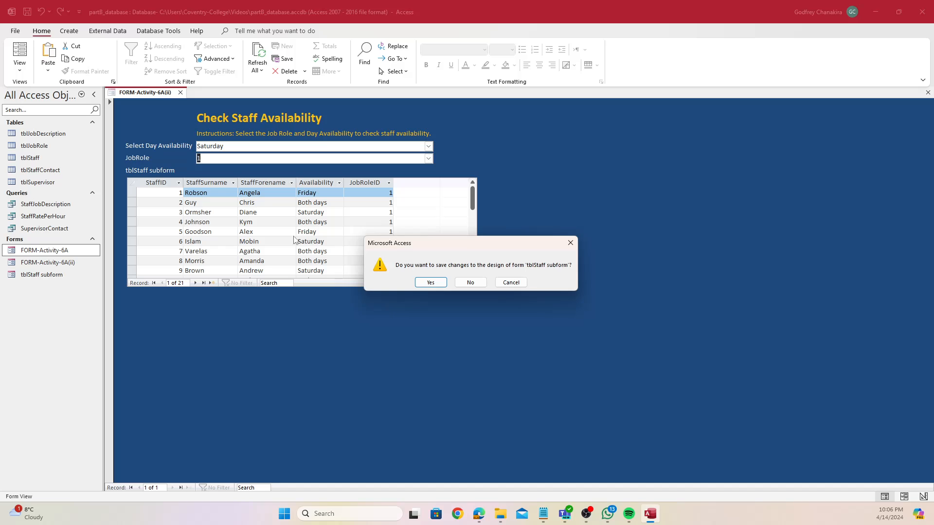
left_click(431, 283)
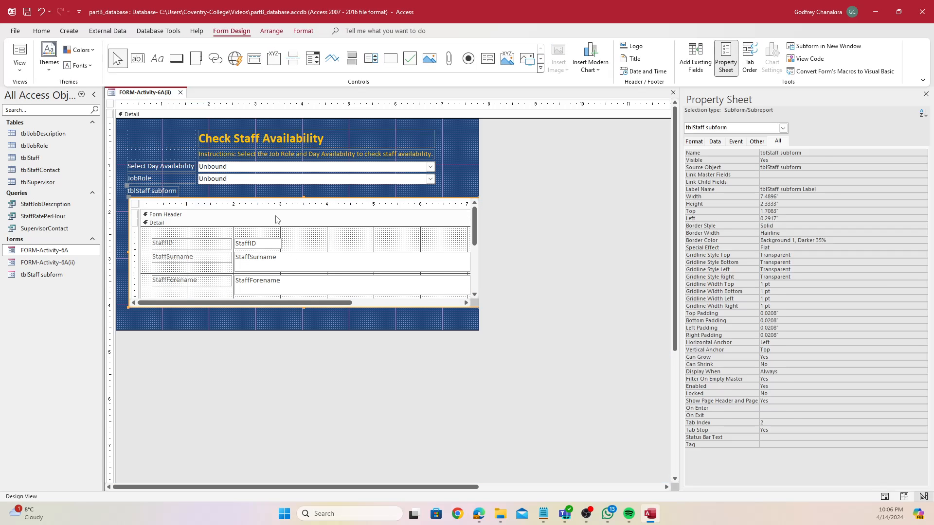
Step: Widen the main form's Detail section to about 8.3 inches, past the edge of the subform
left_click(262, 179)
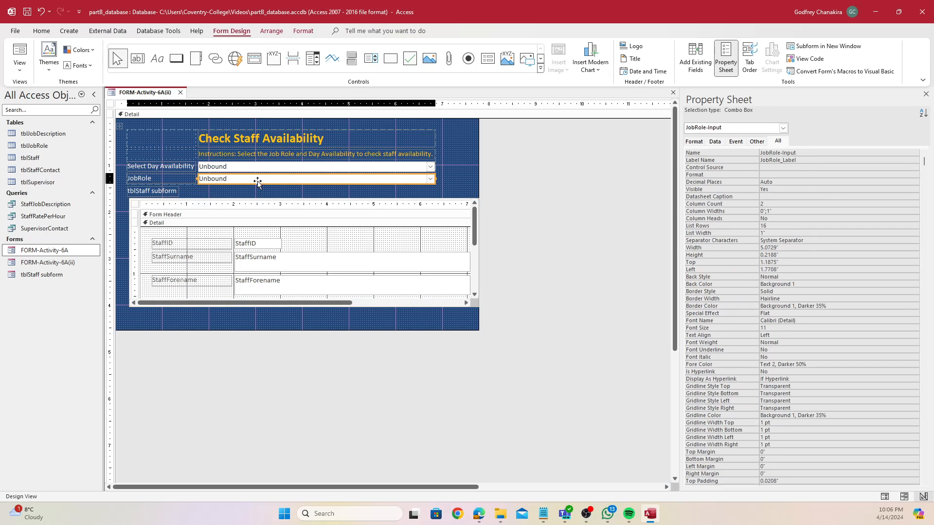
left_click(372, 332)
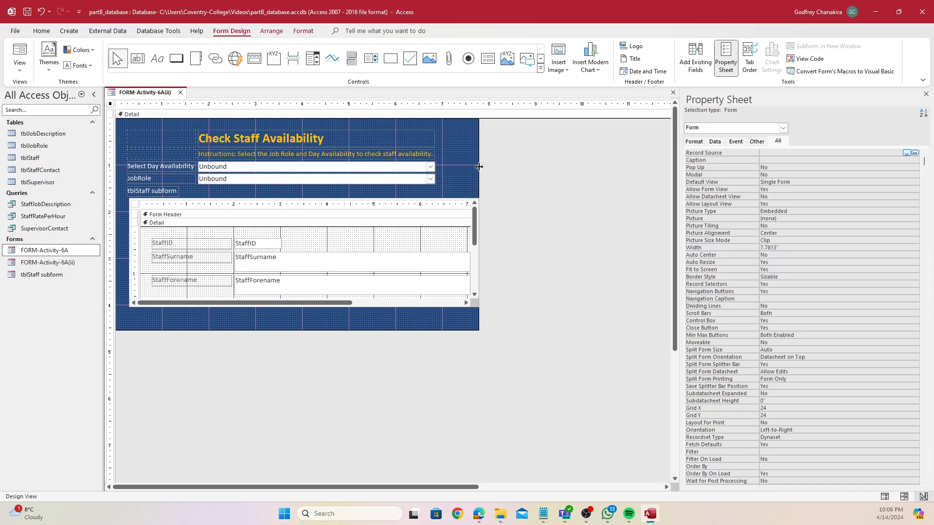
left_click_drag(480, 168, 502, 174)
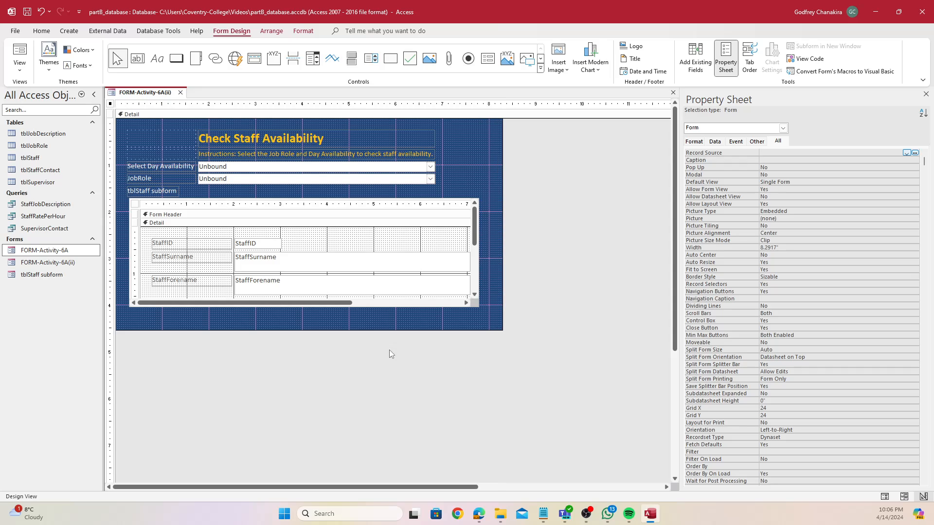
Step: Select the tblStaff subform control as a whole and set its Link Master Fields to Day-Input;JobRole-Input
left_click(425, 304)
left_click_drag(414, 303, 275, 304)
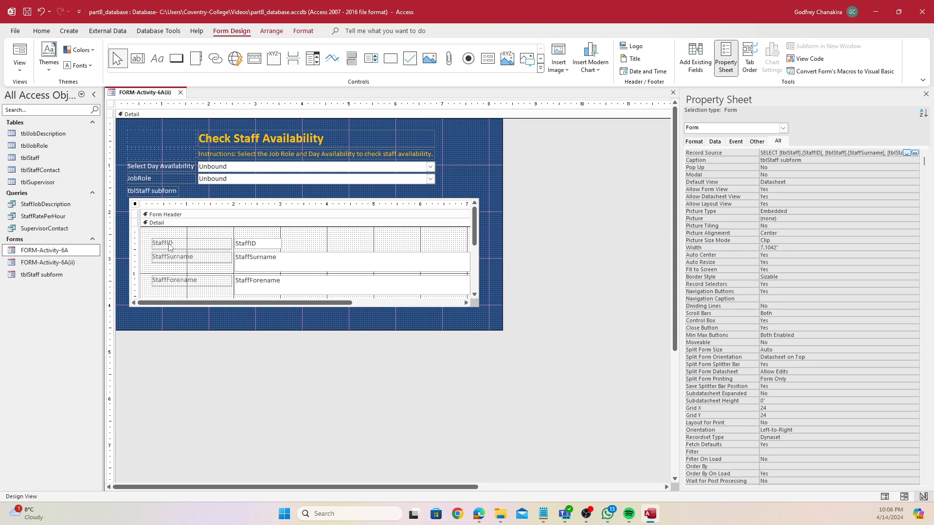
left_click(238, 201)
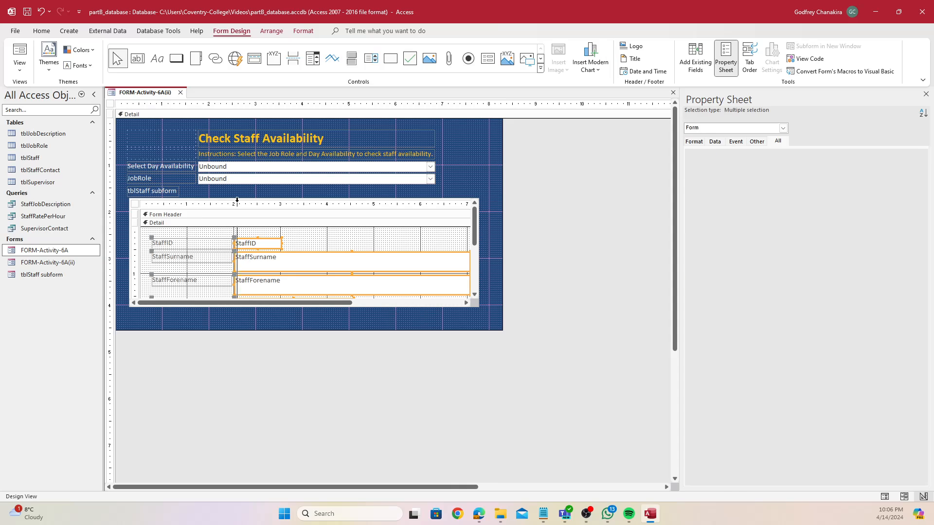
left_click(182, 203)
left_click(161, 200)
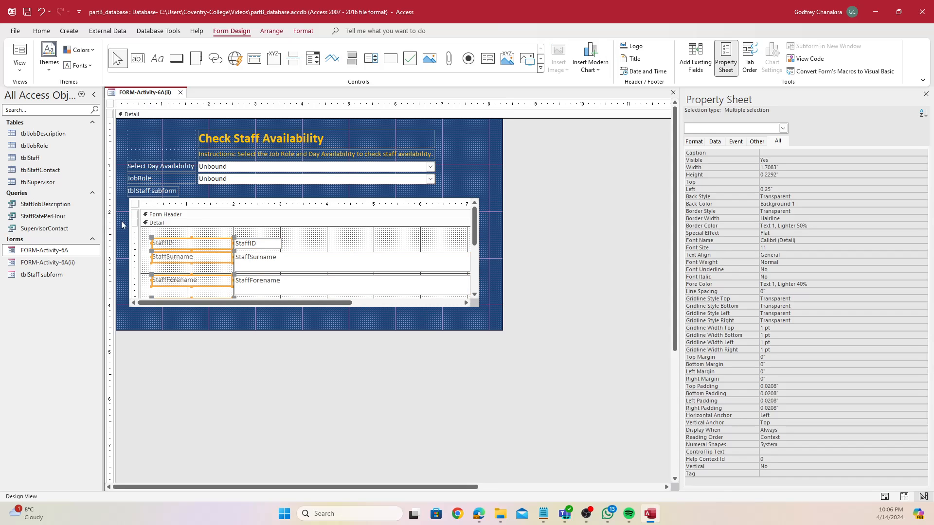
left_click(124, 240)
left_click(136, 242)
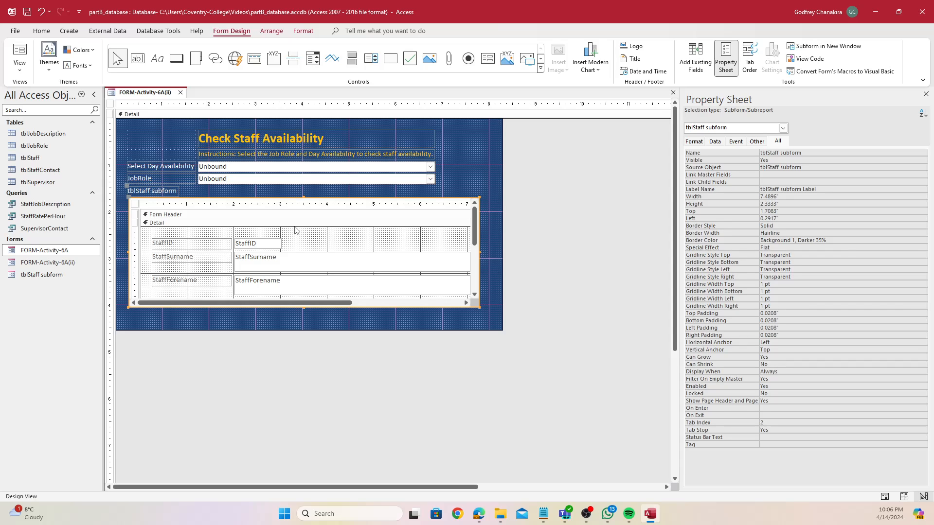
left_click(719, 146)
left_click(774, 161)
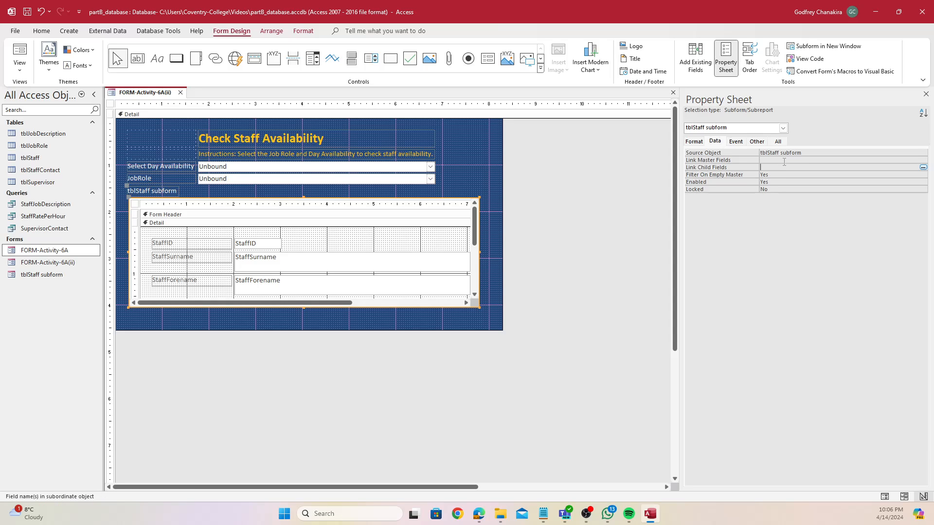
left_click(784, 167)
left_click(777, 160)
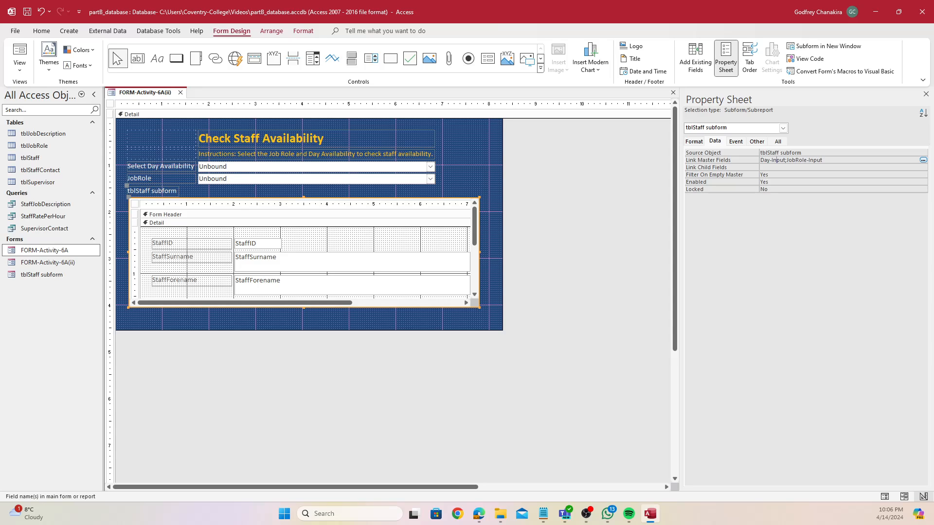
Step: Copy the Link Master Fields value over the Notepad text, enlarge it to examine both names around the semicolon, and return to Access
left_click_drag(841, 160, 760, 160)
key("ctrl+c")
left_click(544, 514)
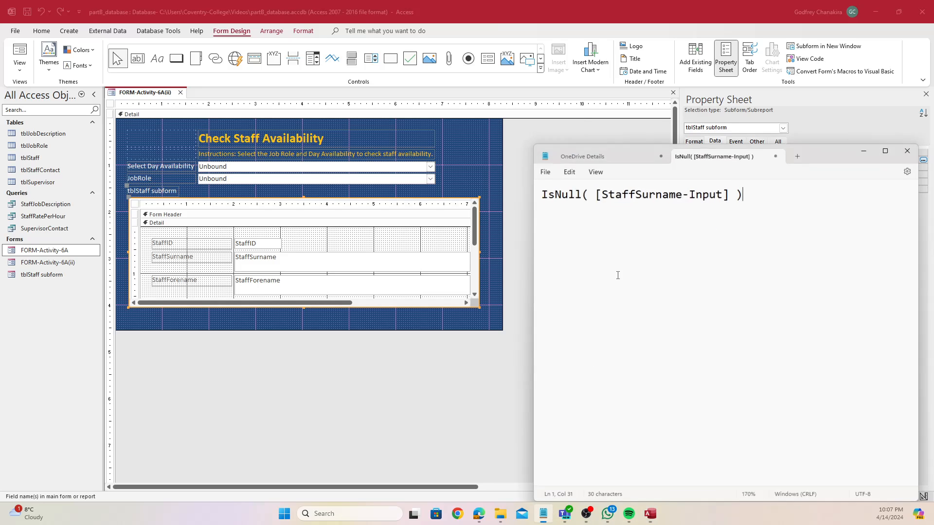
key("ctrl+a")
key("ctrl+v")
scroll(853, 238, "up", 8, "ctrl")
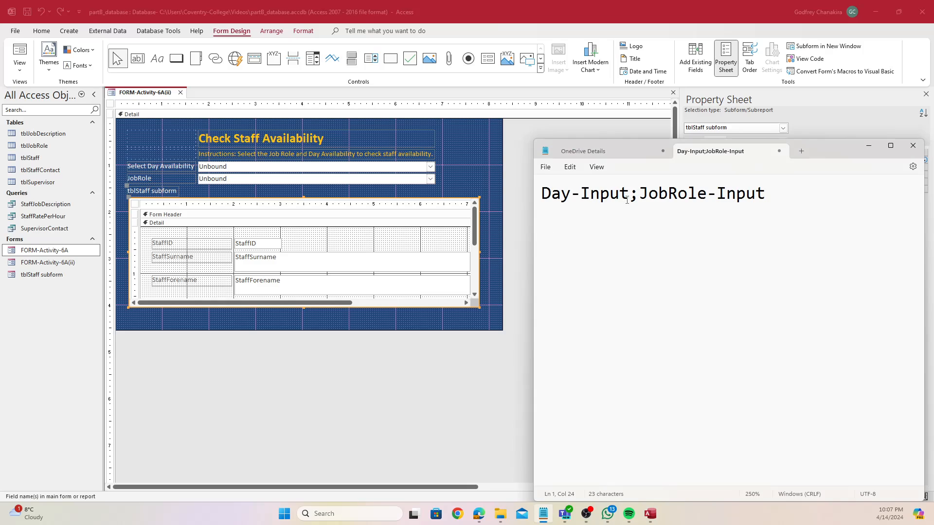
left_click_drag(629, 194, 538, 202)
left_click_drag(792, 202, 636, 210)
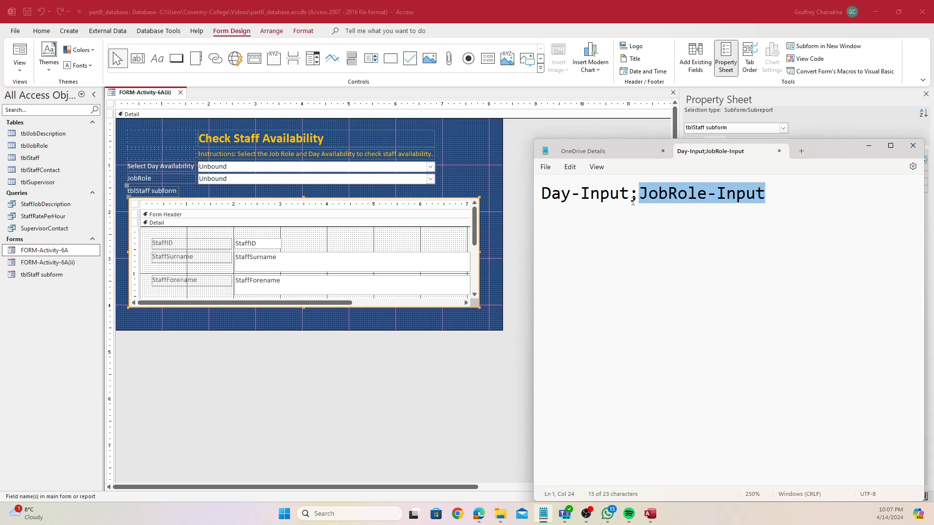
left_click(835, 128)
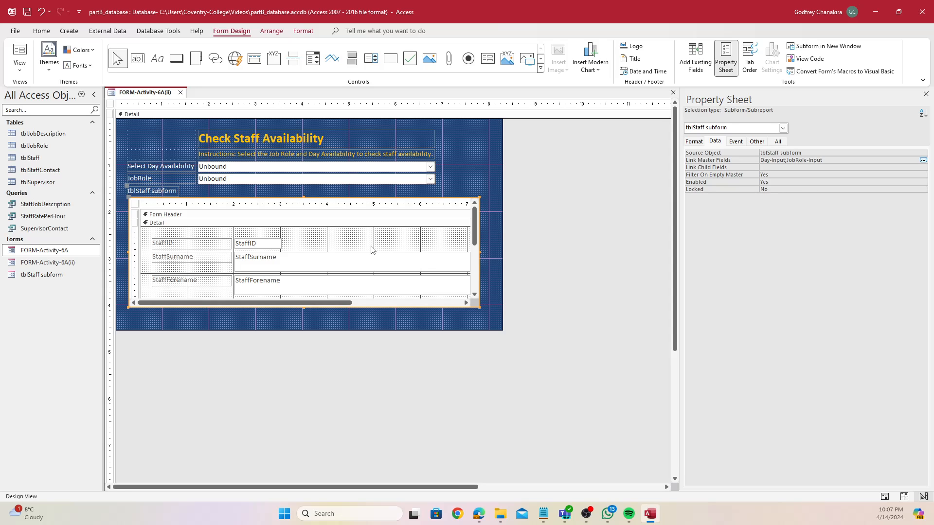
Step: Check the subform's field names and set the tblStaff subform's Link Child Fields to Availability;JobRoleID
scroll(346, 270, "down", 5)
scroll(346, 270, "up", 3)
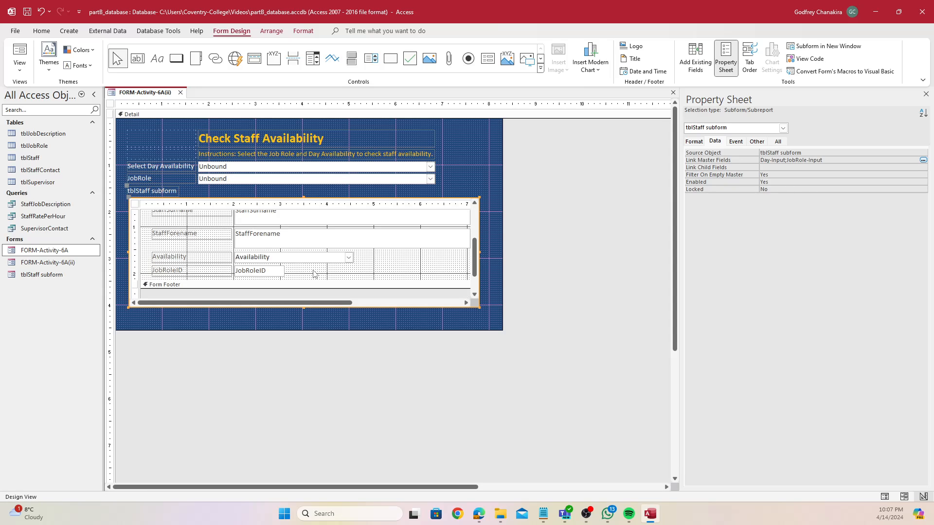
scroll(313, 272, "up", 2)
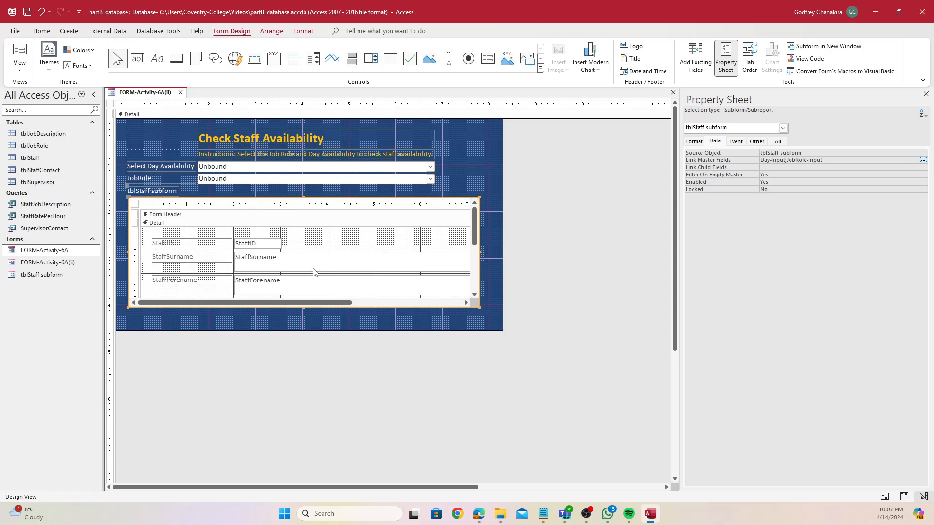
left_click(780, 168)
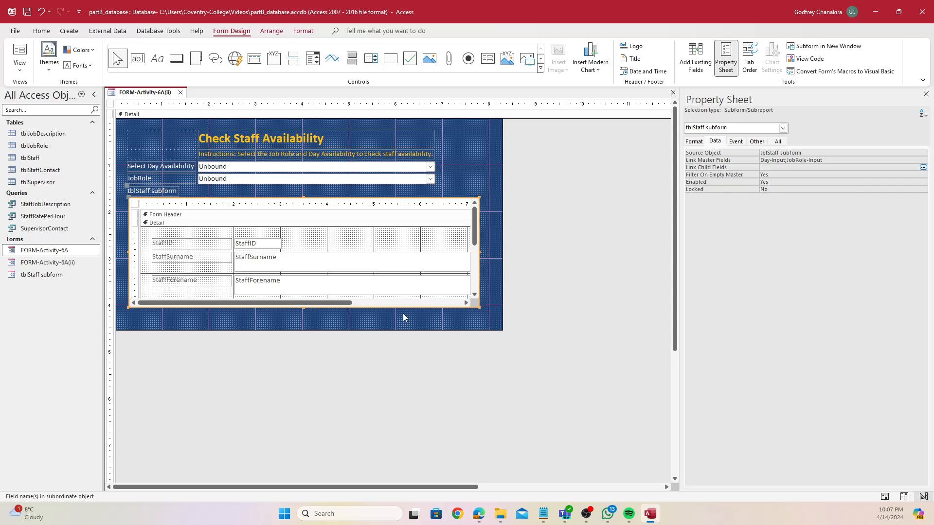
left_click(475, 295)
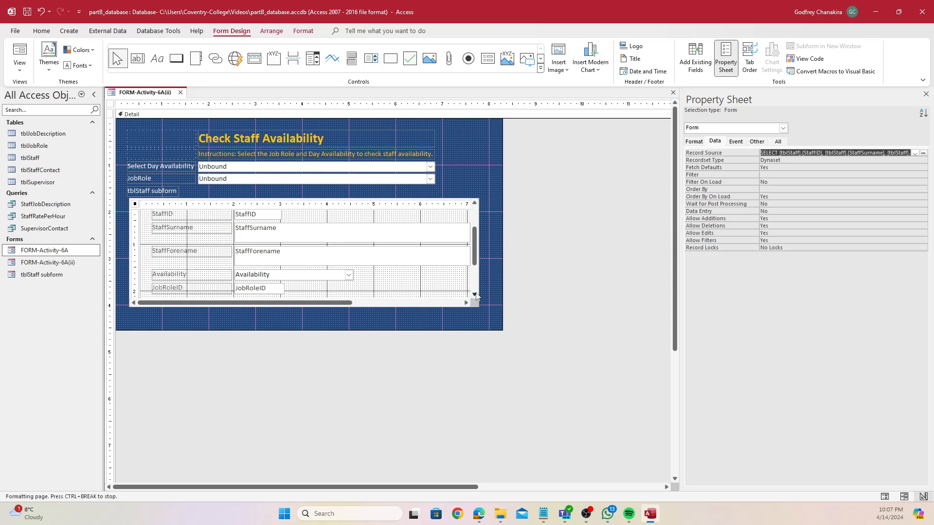
left_click(475, 295)
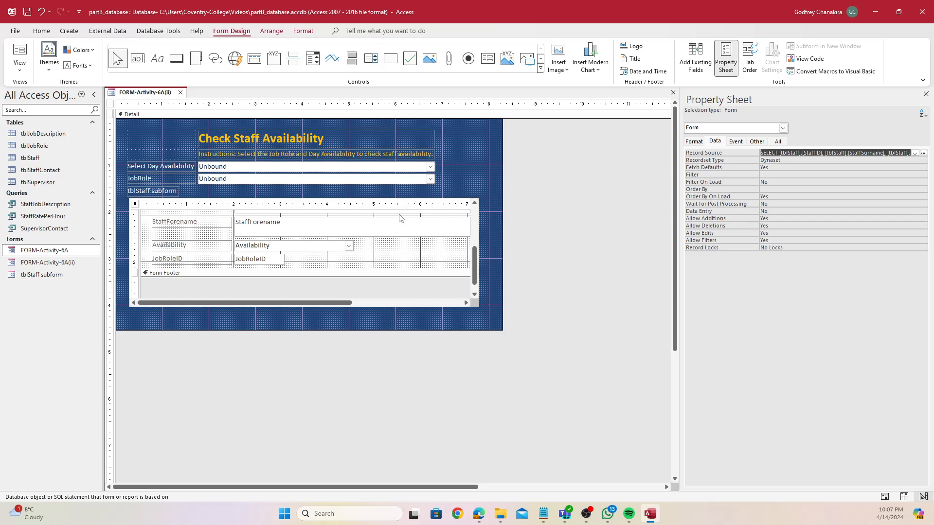
left_click(387, 203)
left_click(382, 199)
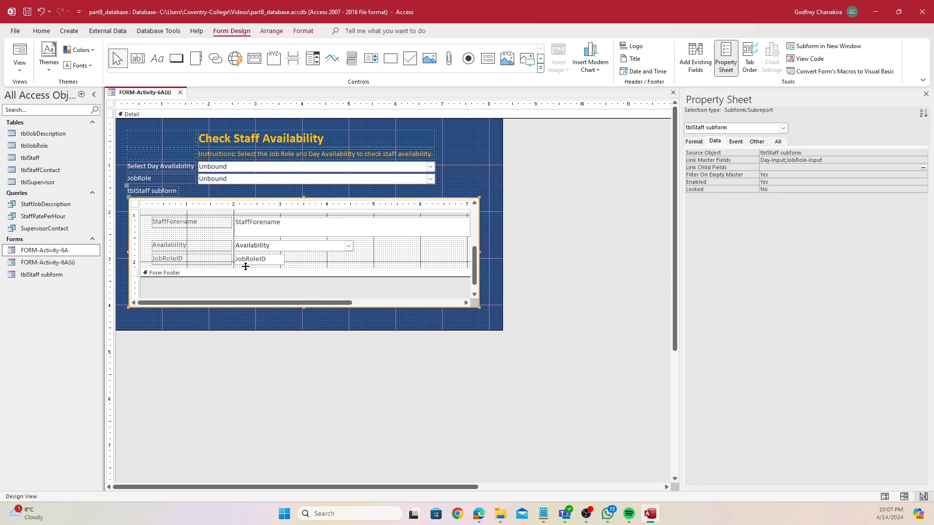
left_click(760, 168)
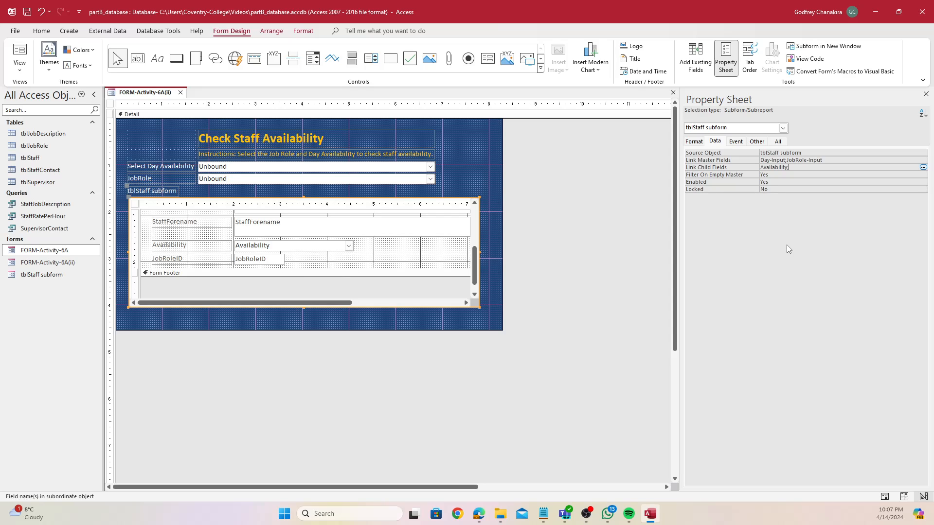
type("JobRoleID")
Step: Save the form with its linked fields and show it in Form View
right_click(139, 91)
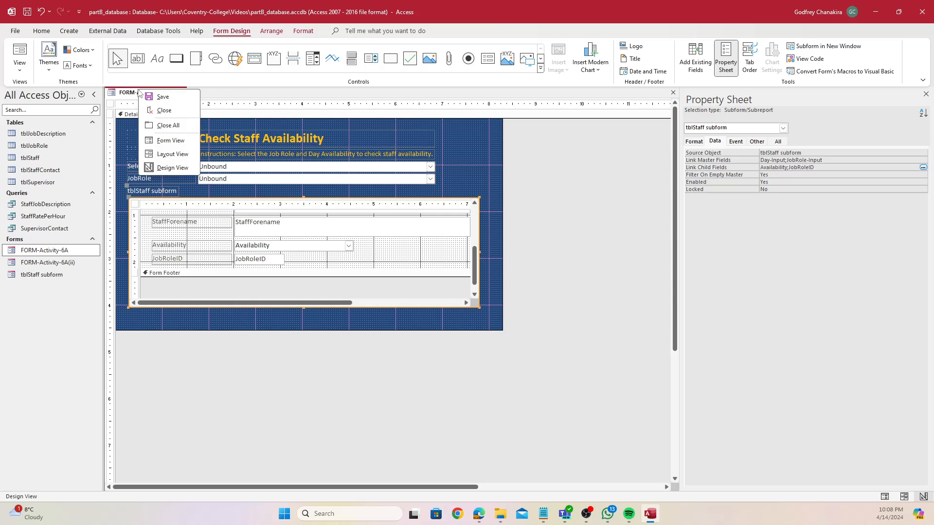
left_click(154, 100)
right_click(154, 100)
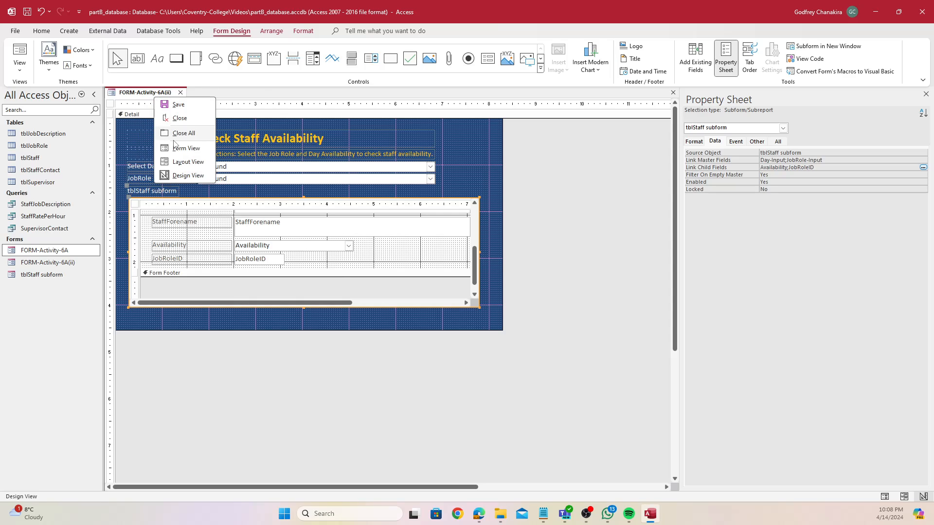
left_click(174, 152)
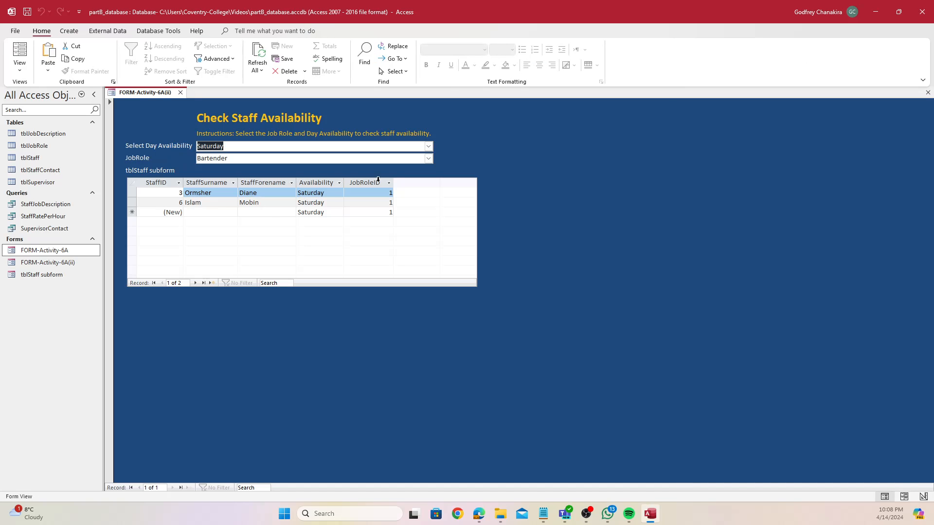
Step: Test the linked filter on the form by choosing Friday as the day availability and Security as the job role
left_click(429, 147)
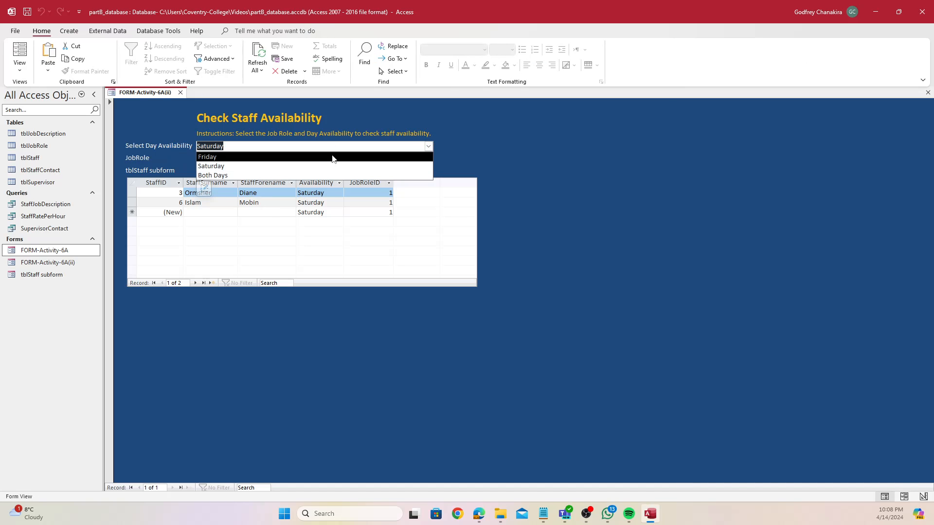
left_click(333, 156)
left_click(429, 158)
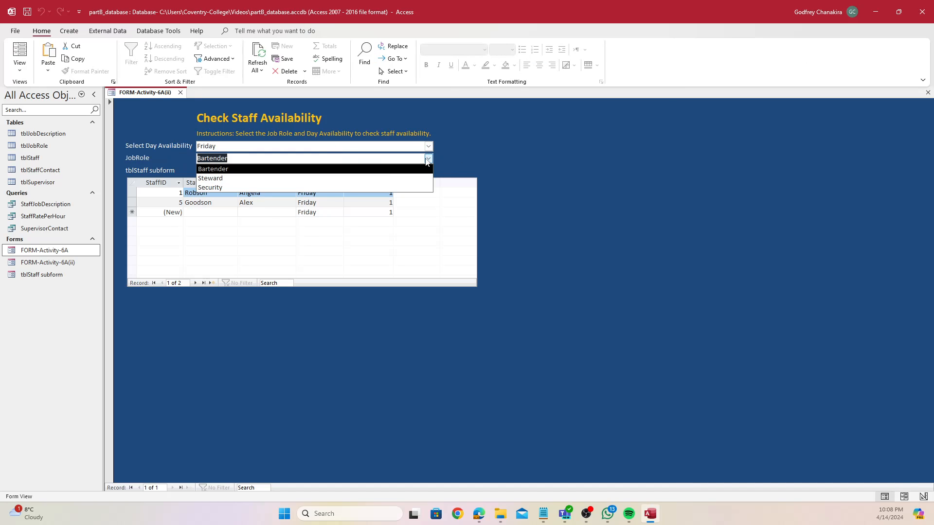
left_click(324, 190)
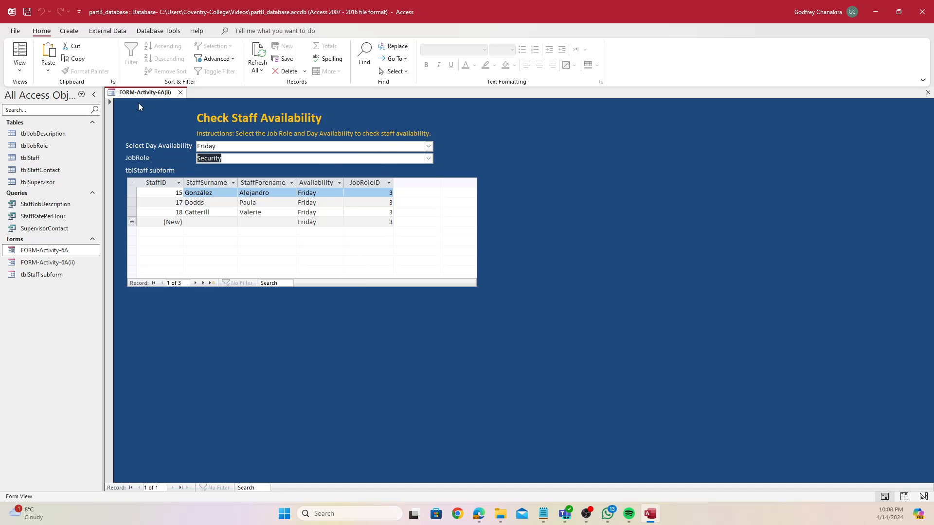
Step: Put the form in Design View and review the exam PDF's requirement for the total number of staff available
right_click(148, 93)
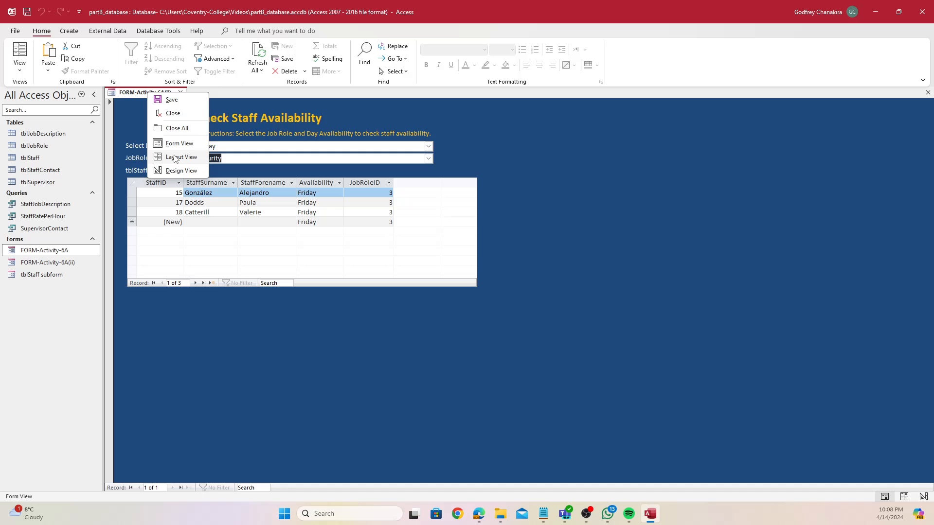
left_click(181, 170)
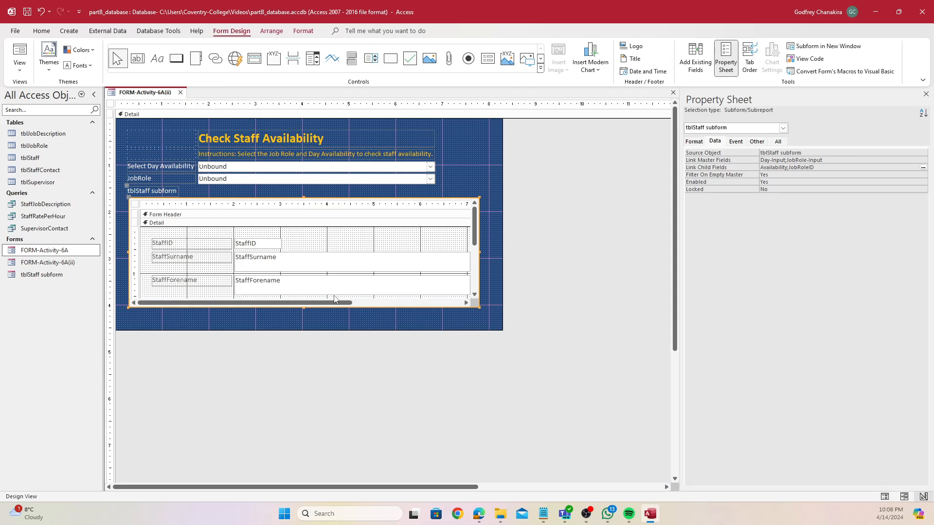
left_click(479, 514)
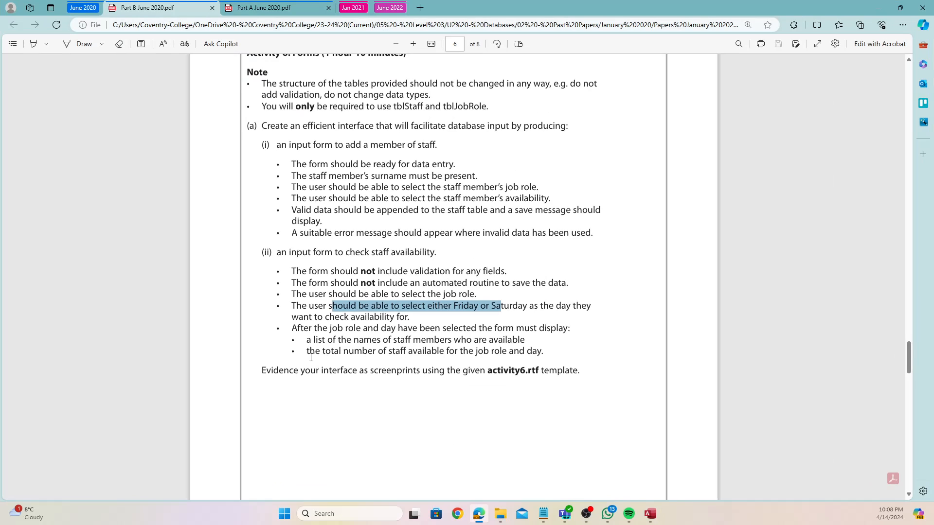
left_click_drag(307, 355, 545, 353)
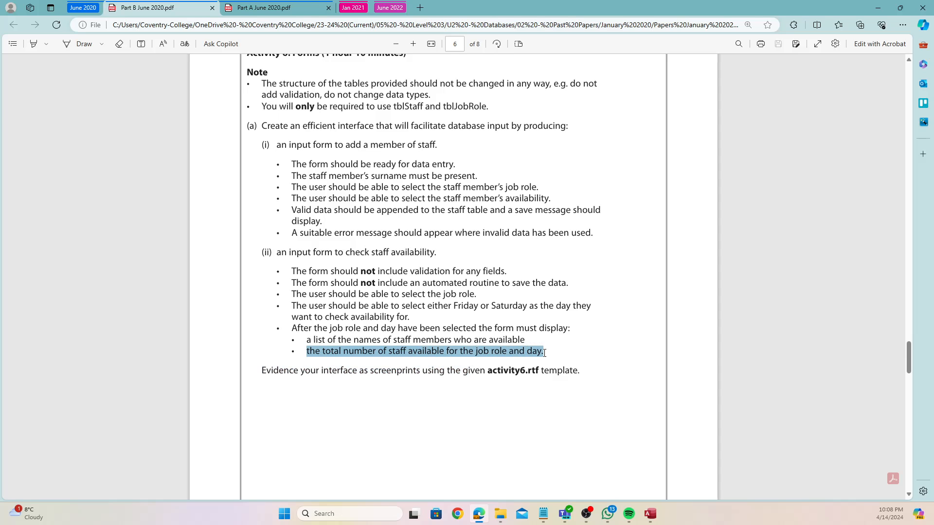
left_click(878, 8)
Step: Show the form in Form View, inspect the records in the tblStaff table, and close the table
right_click(140, 92)
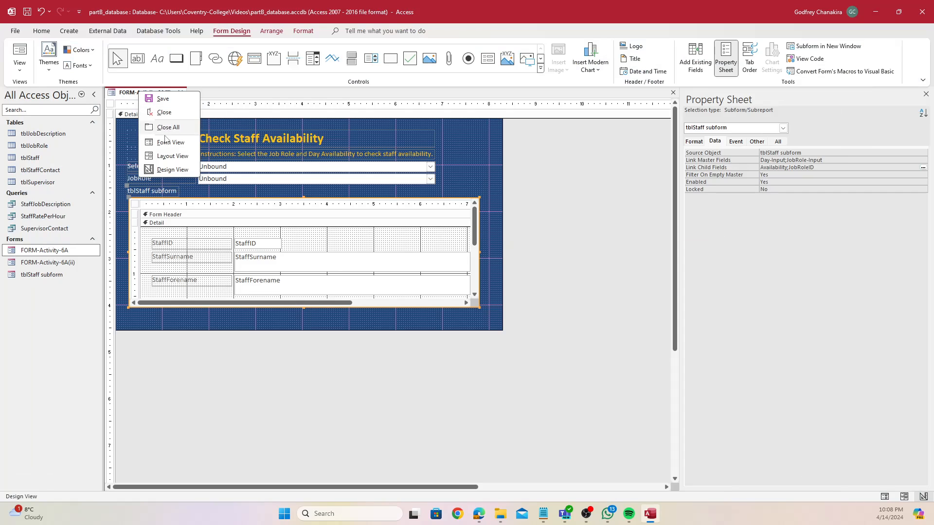
left_click(160, 141)
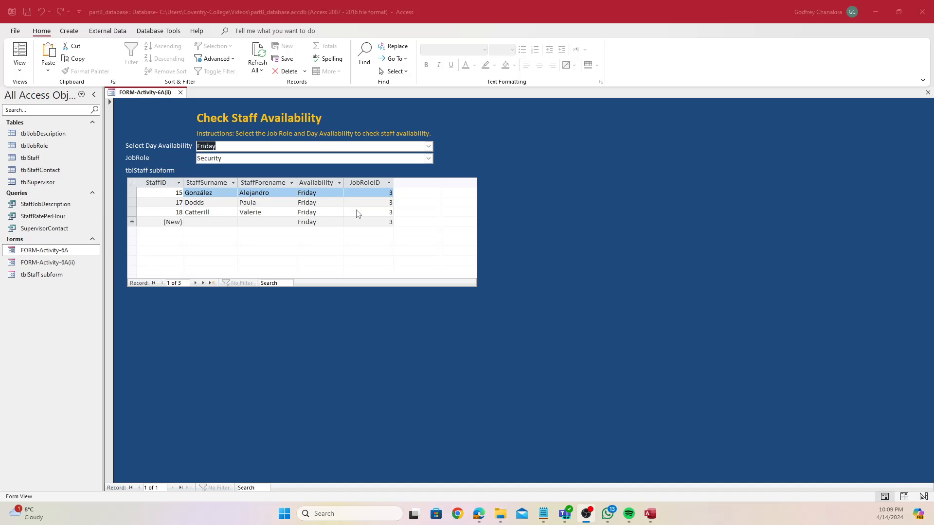
double_click(64, 159)
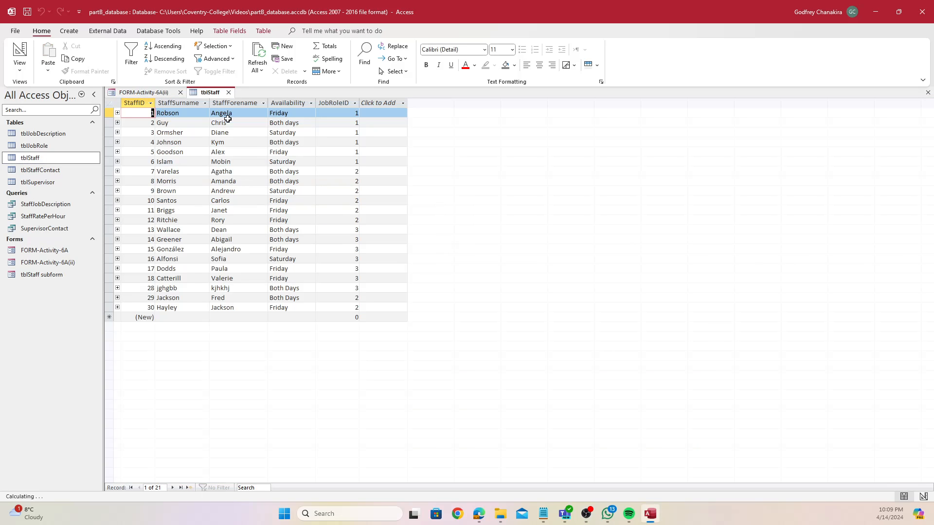
left_click(228, 92)
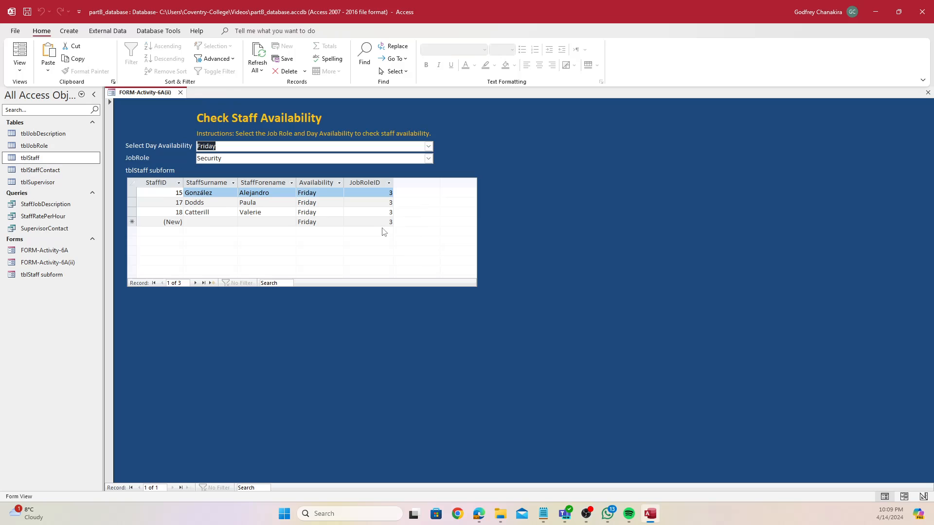
Step: In Design View, set the Default View of the tblStaff subform's inner form to Continuous Forms and show the result in Form View
right_click(143, 94)
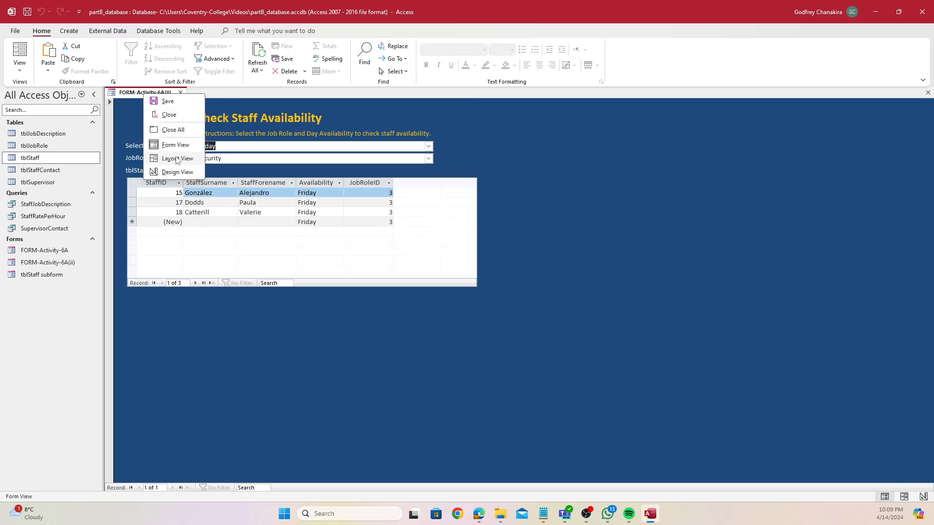
left_click(176, 174)
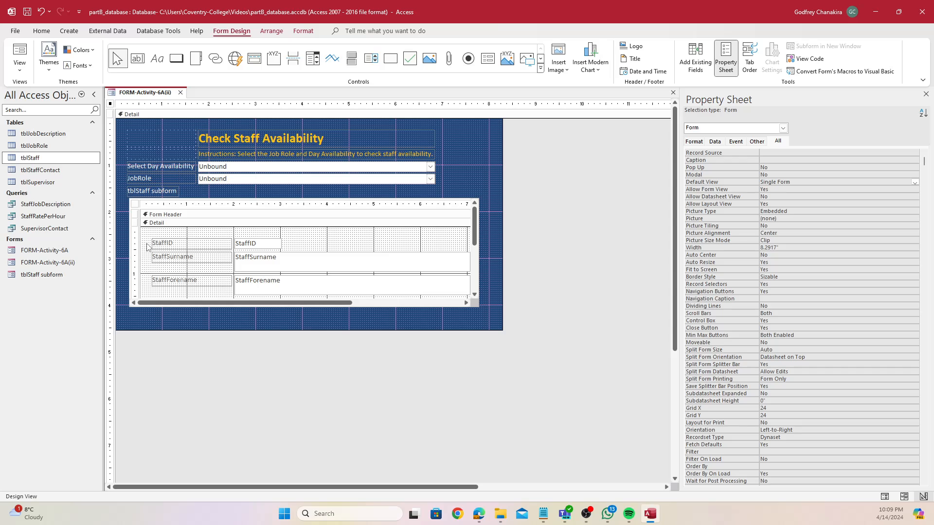
left_click(149, 199)
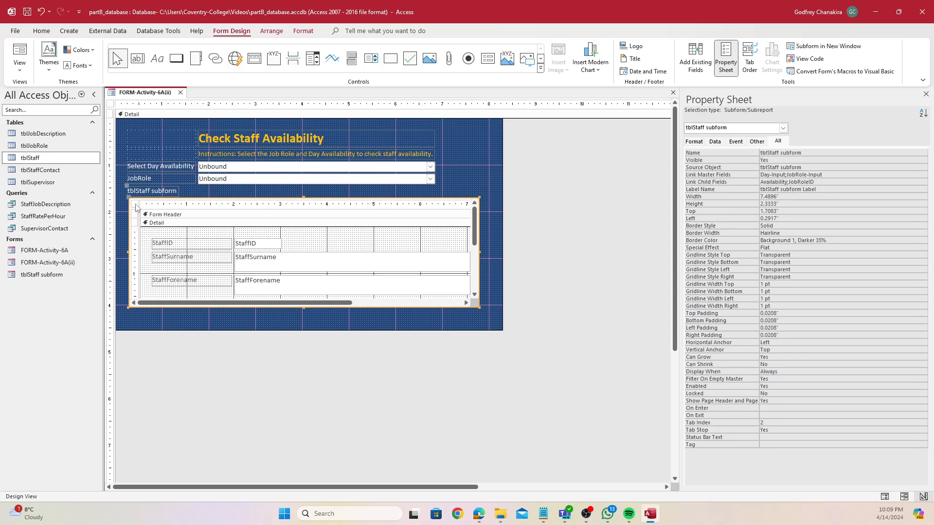
left_click(109, 105)
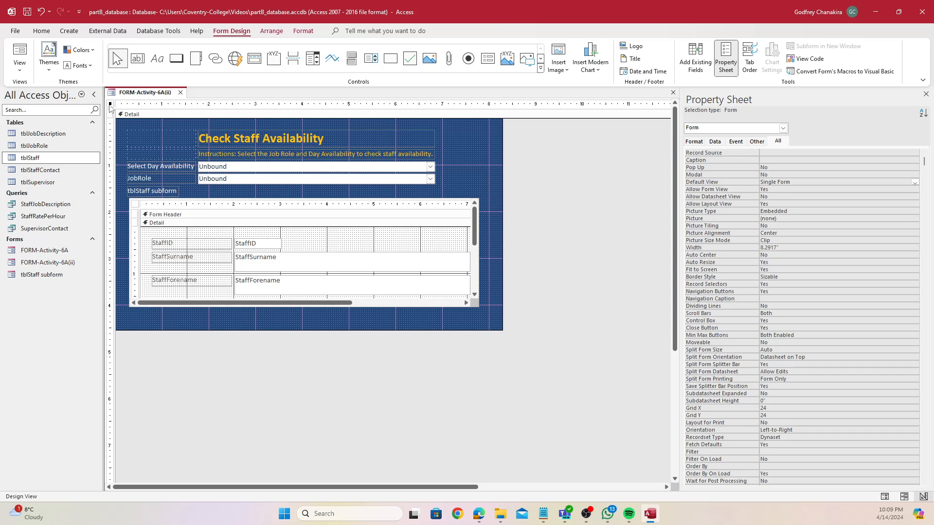
left_click(136, 207)
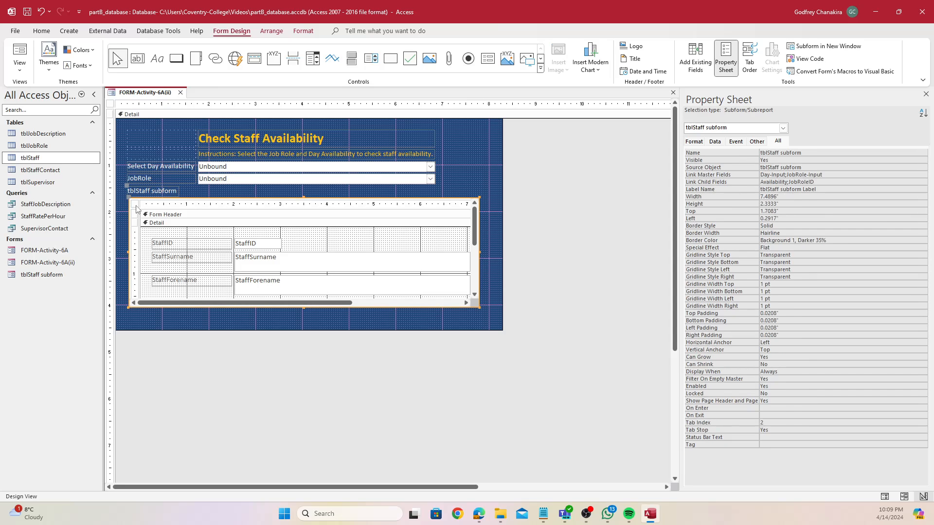
left_click(136, 205)
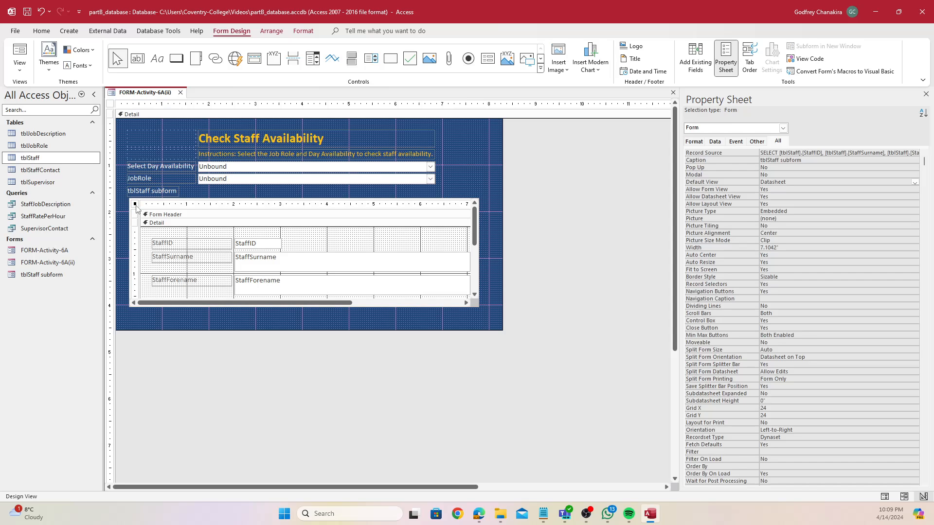
left_click(781, 141)
left_click(915, 182)
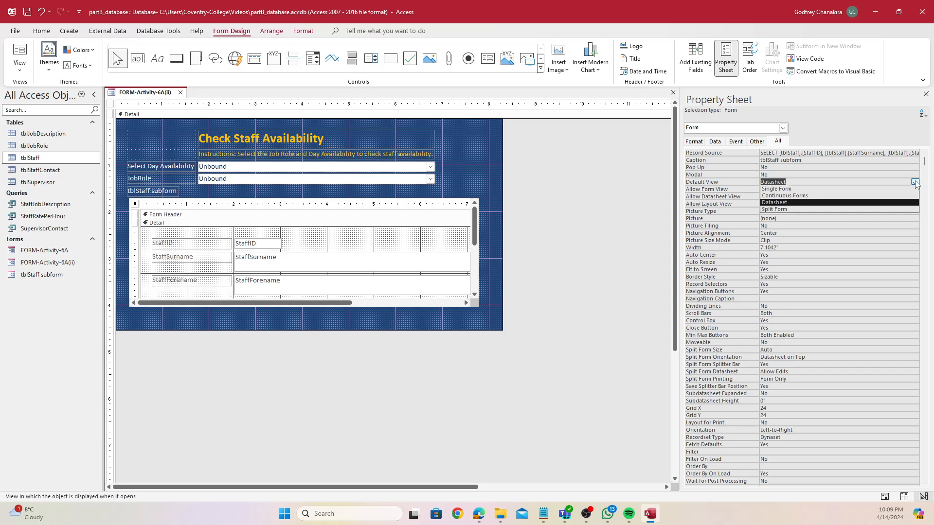
left_click(835, 195)
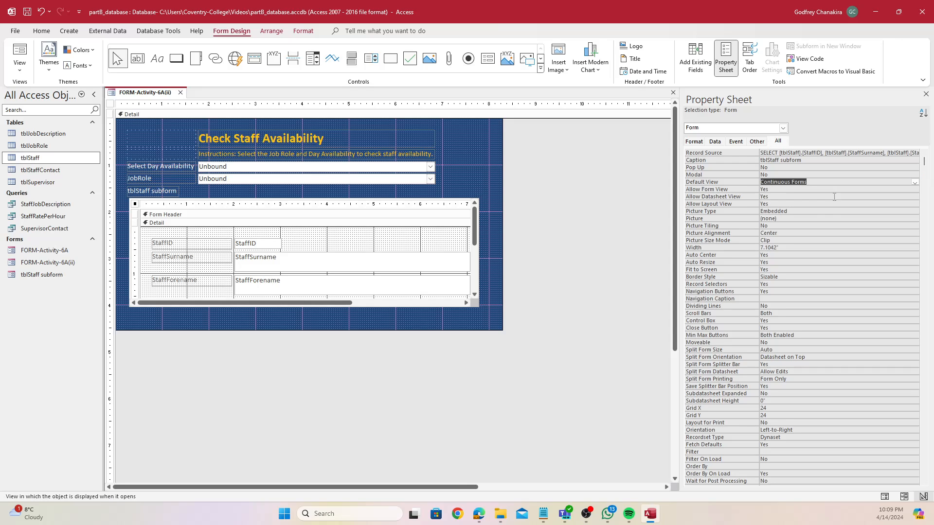
right_click(124, 95)
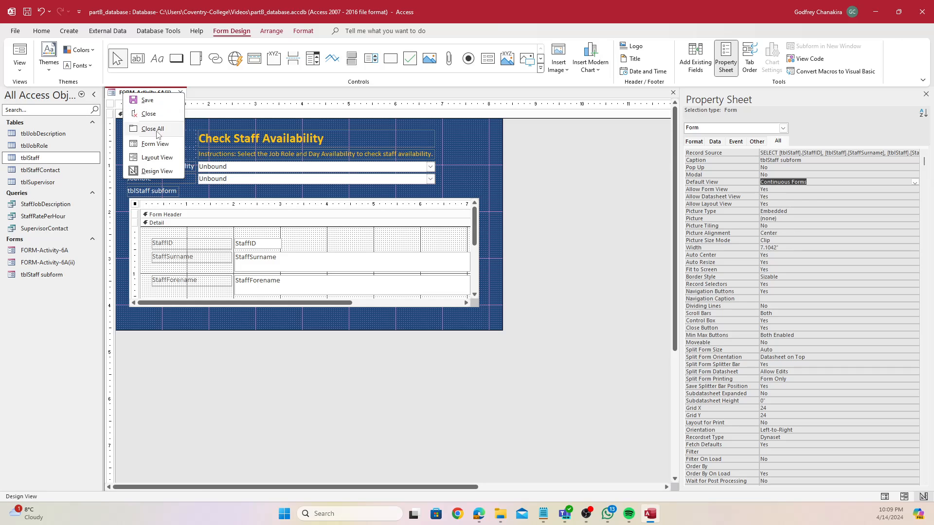
left_click(156, 144)
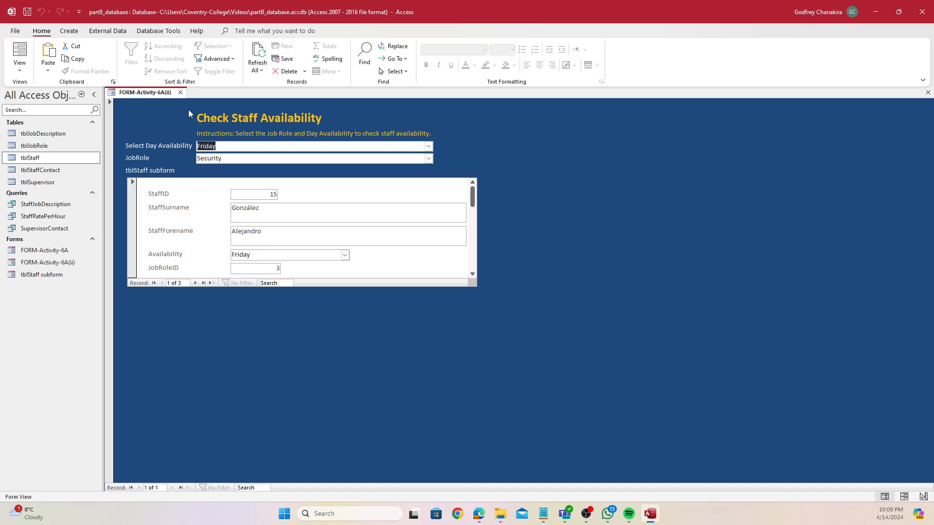
Step: Return the form to Design View and extend the main form's Detail section to about 6.29 inches high
right_click(155, 94)
left_click(184, 174)
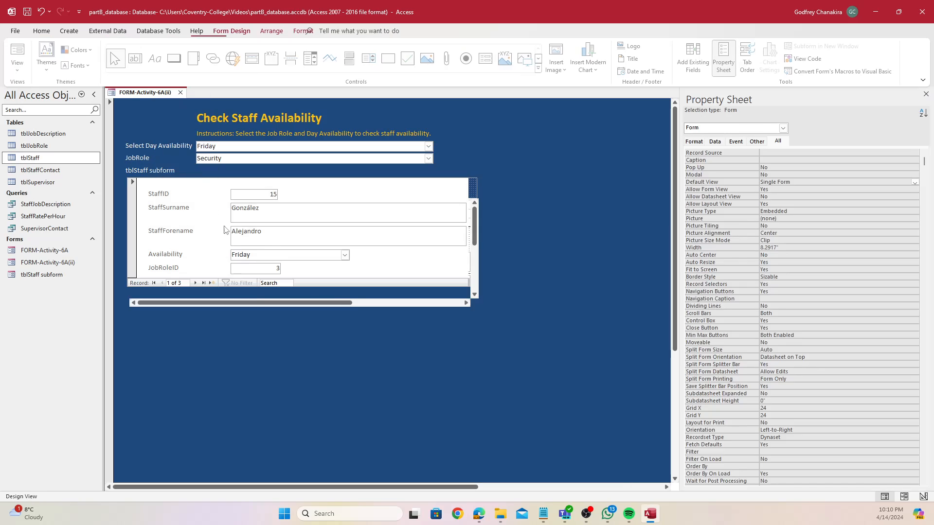
left_click_drag(289, 330, 335, 413)
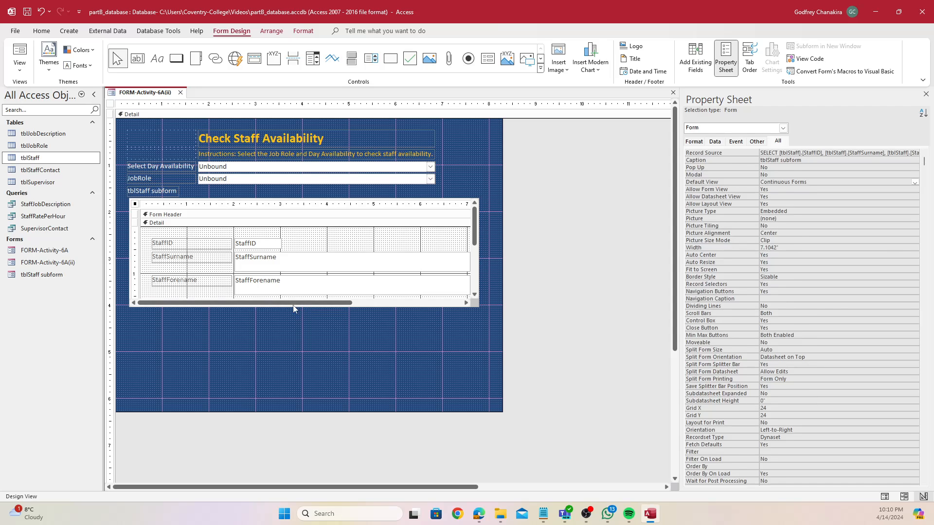
Step: Select the tblStaff subform control and lengthen it downwards to a height of about 4.08 inches
left_click(290, 297)
left_click(253, 199)
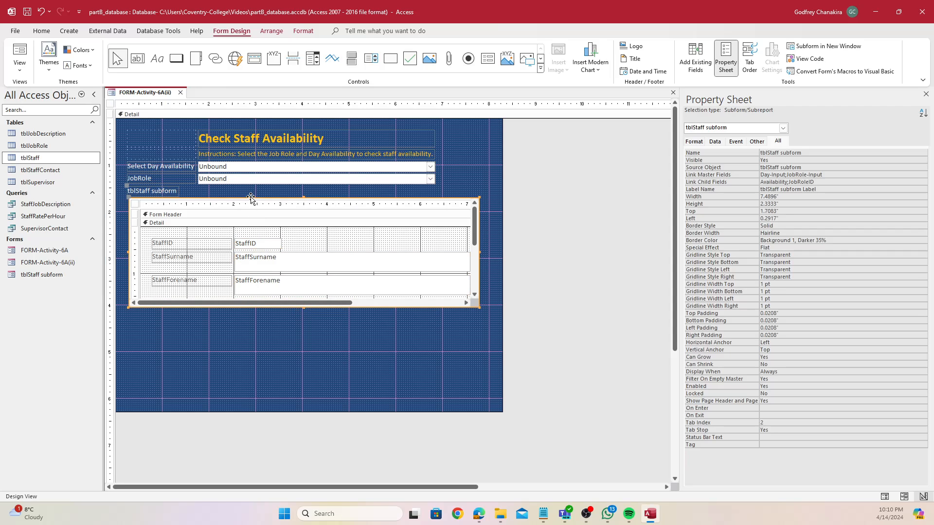
left_click_drag(303, 309, 310, 328)
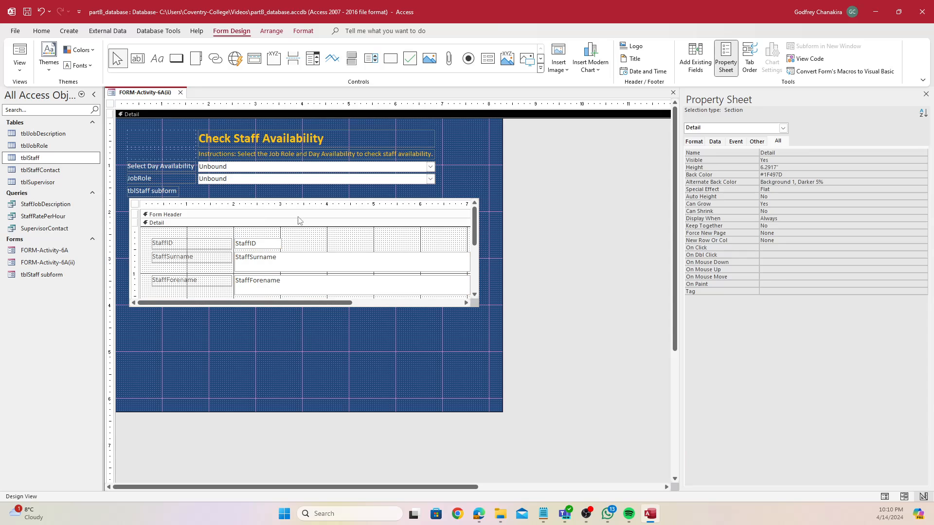
left_click(297, 198)
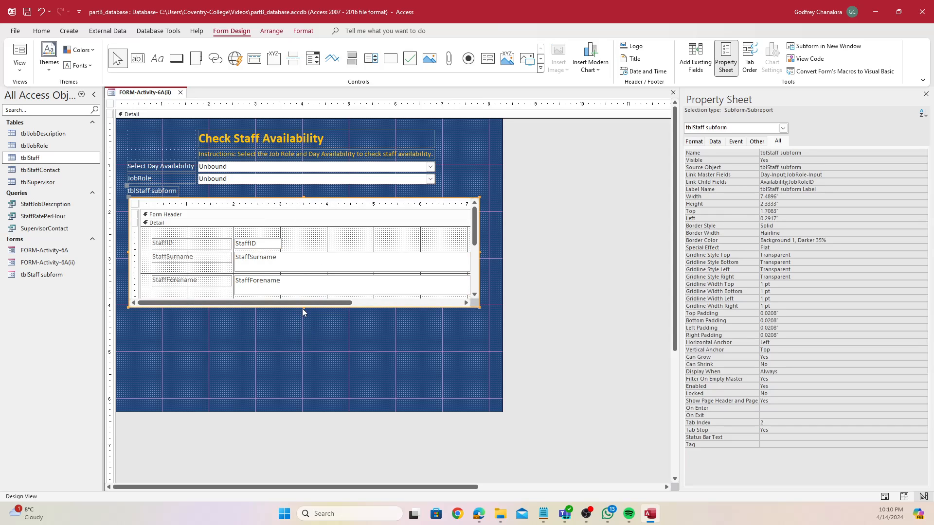
left_click_drag(305, 310, 309, 389)
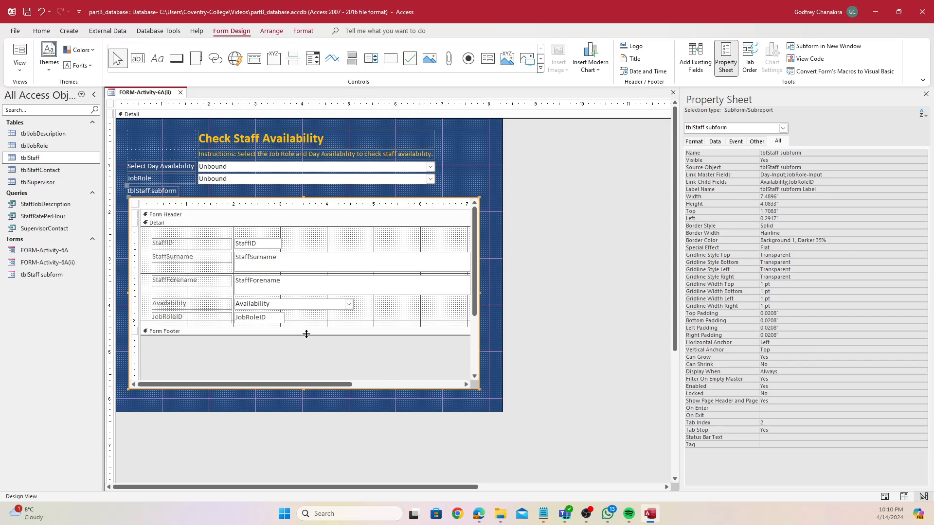
Step: Open up the subform's Form Footer, extend its Detail section to about 2.71 inches, and place a text box below JobRoleID about 1.63 inches across
left_click_drag(307, 334, 316, 367)
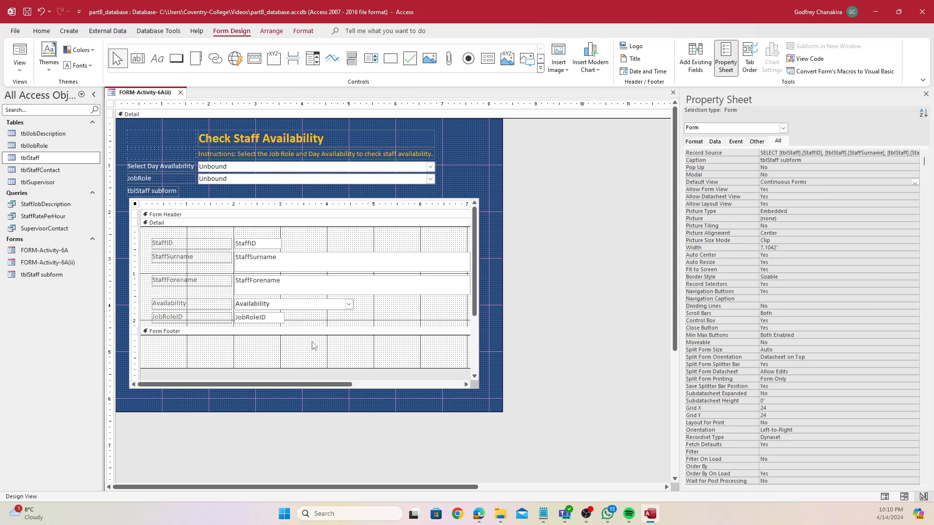
left_click_drag(291, 325, 302, 352)
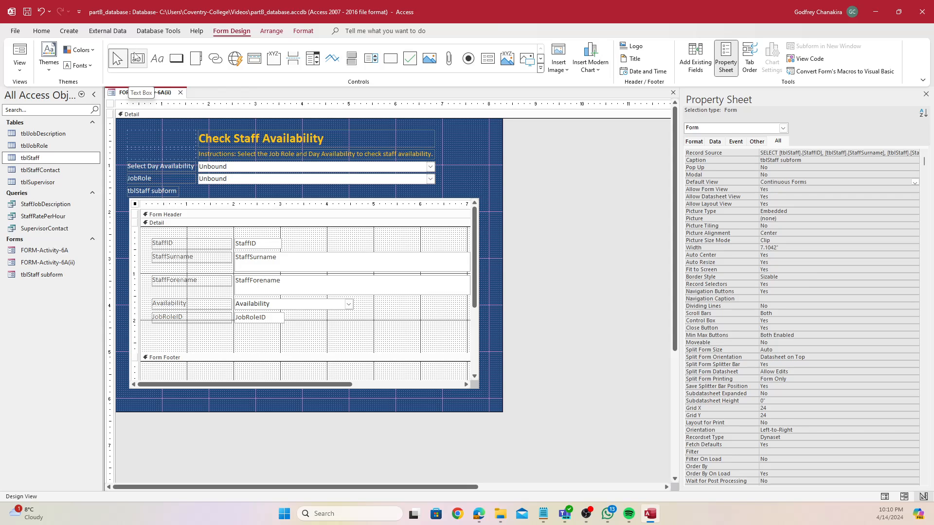
left_click(133, 56)
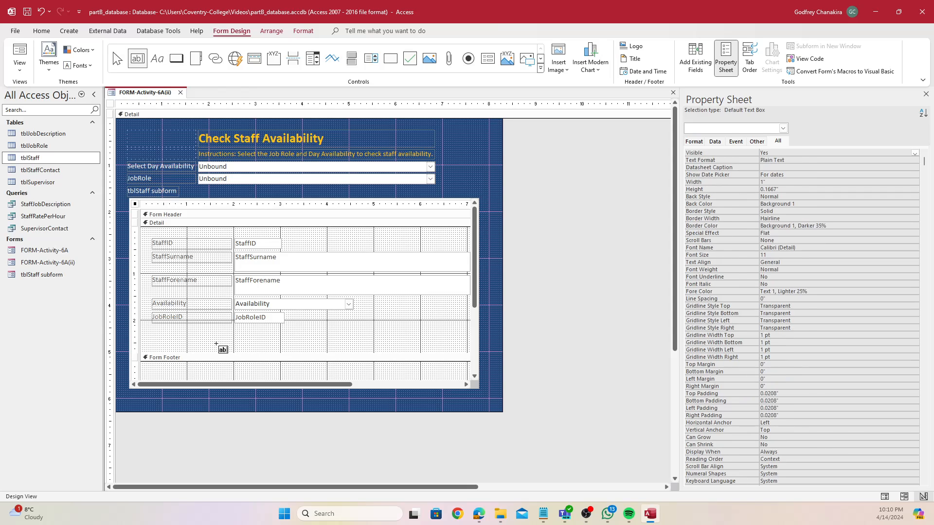
left_click(161, 342)
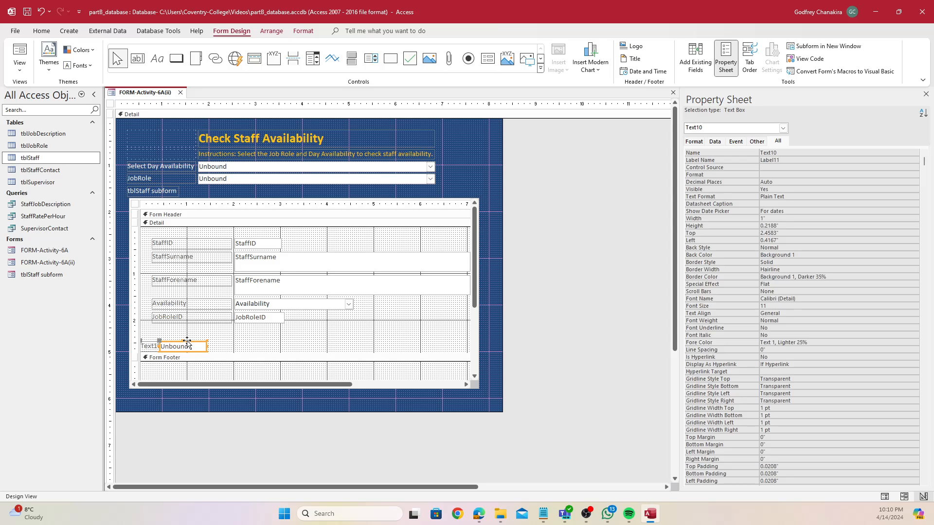
left_click_drag(188, 344, 244, 343)
Step: Change the new text box's label caption to "Total No. of Available Staff"
left_click(208, 343)
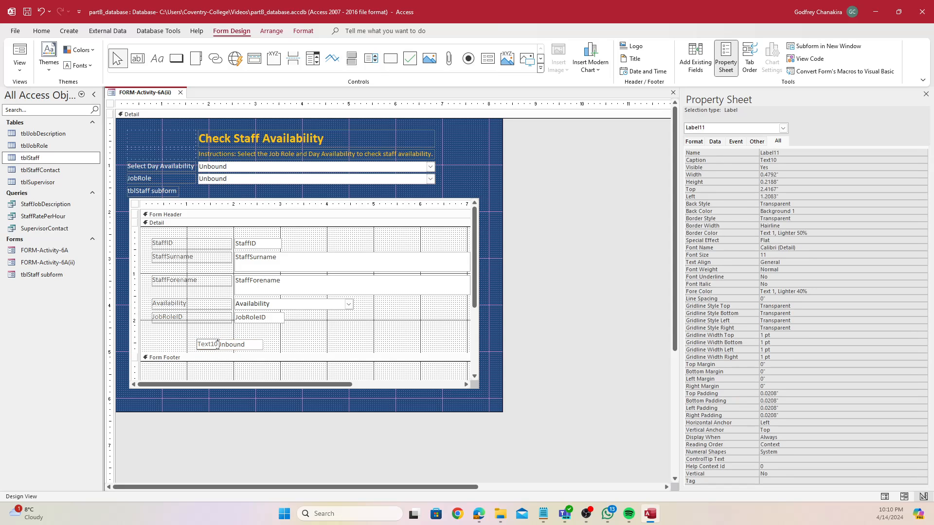
double_click(214, 344)
type("Total No. of Available Sta")
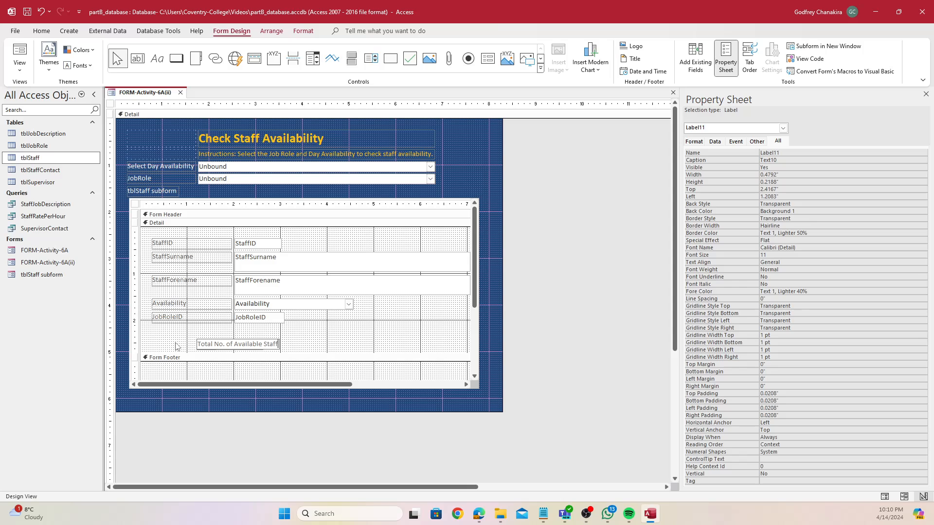
type("ff")
key("Return")
left_click(328, 327)
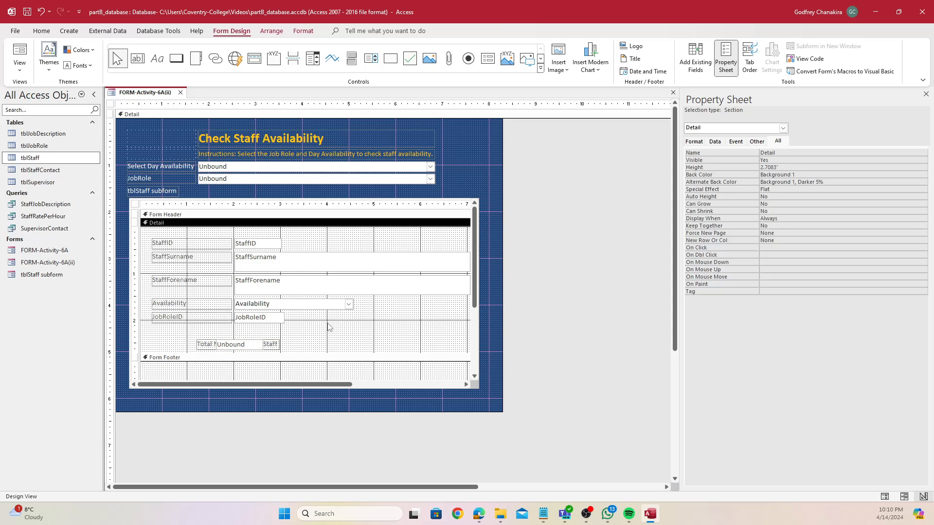
Step: Resize the unbound text box to about 0.79 inches wide, with its left edge at about 3.21 inches, clear of its label
left_click(258, 345)
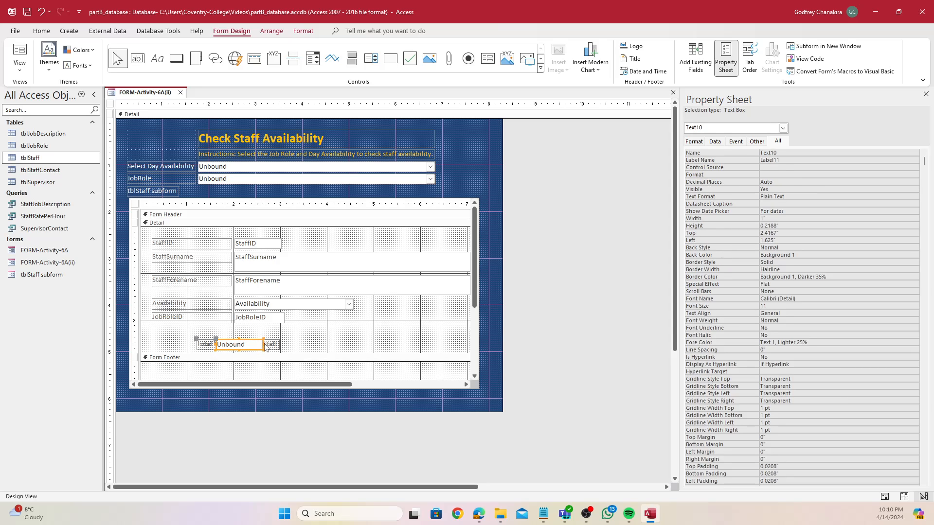
left_click_drag(262, 345, 430, 345)
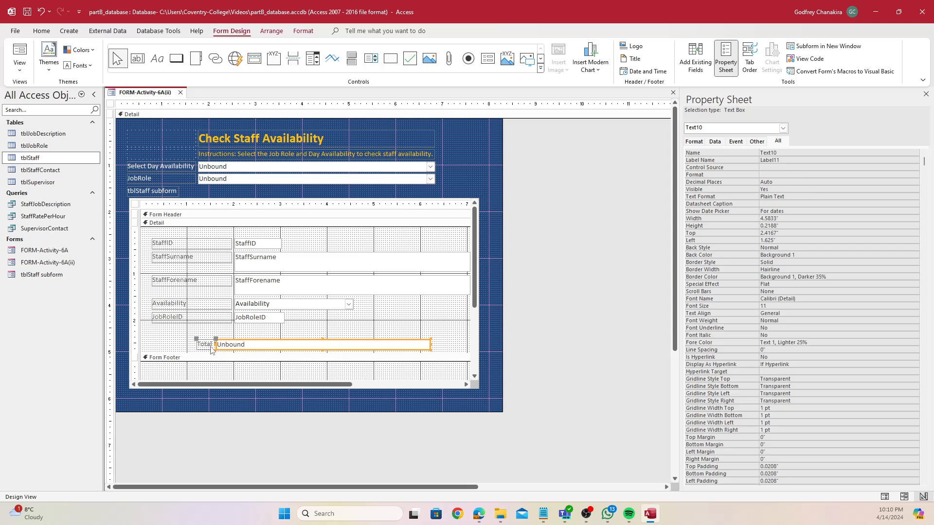
left_click_drag(215, 345, 361, 346)
left_click(364, 345)
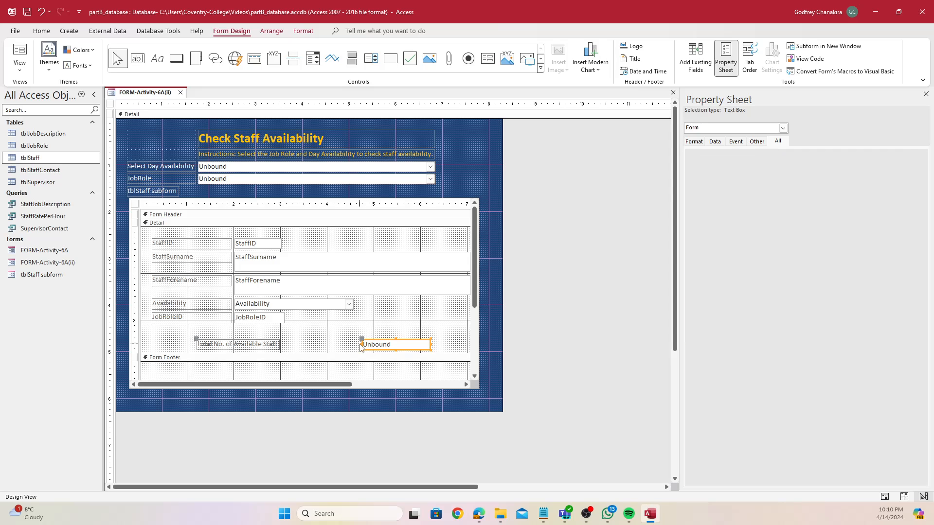
left_click_drag(361, 343, 289, 345)
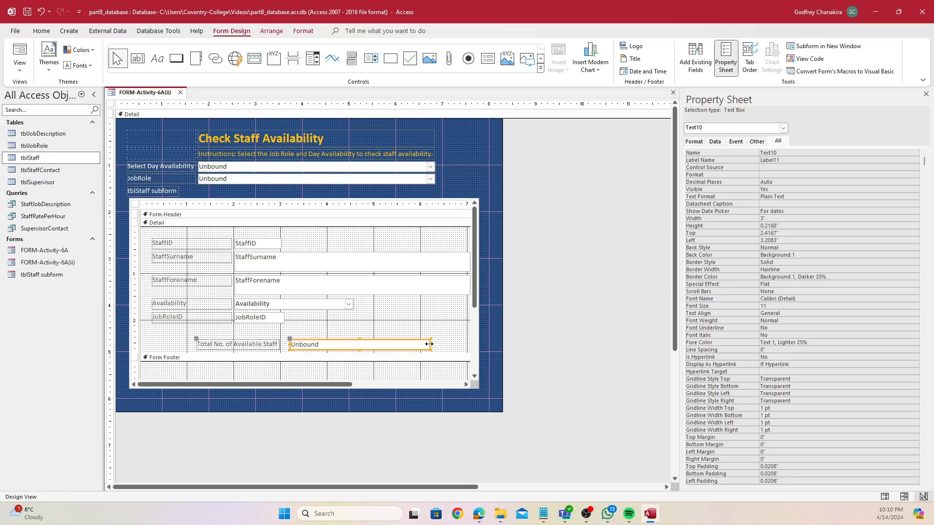
left_click_drag(429, 345, 328, 345)
Step: Move the "Total No. of Available Staff" label and its text box together into the subform's Form Footer, about 0.29 inches from its top
scroll(322, 342, "down", 3)
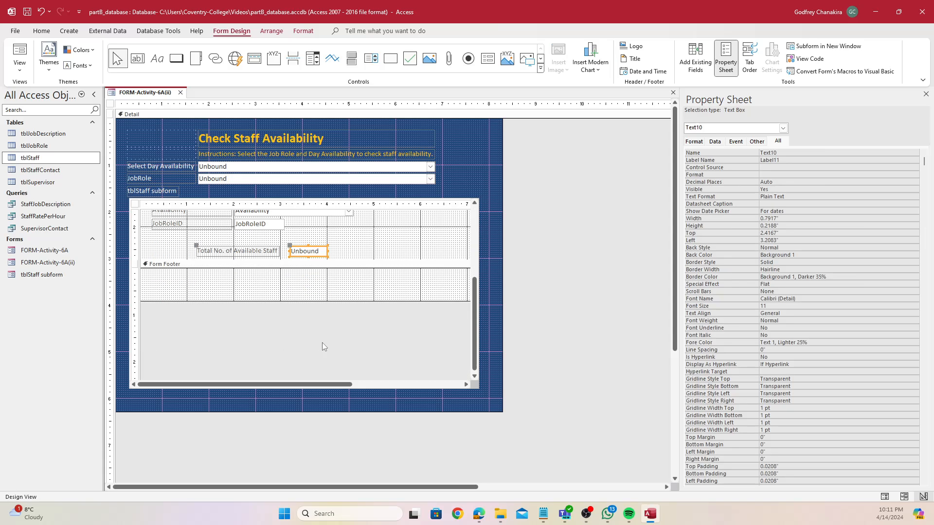
left_click(265, 250, "shift")
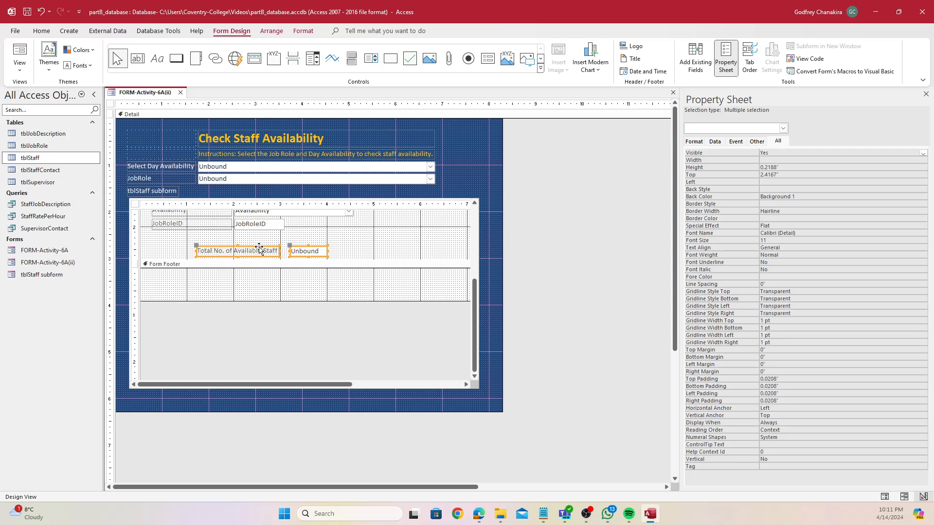
left_click_drag(258, 247, 215, 282)
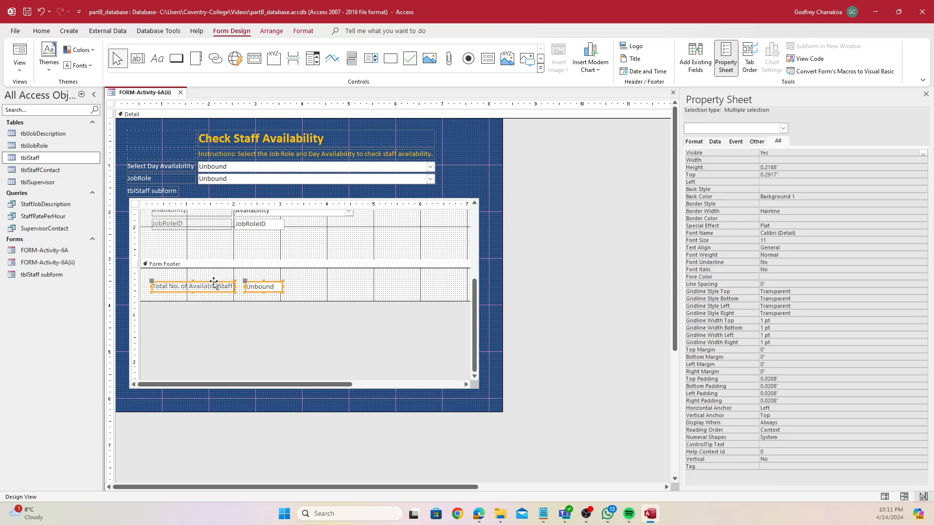
Step: Show the form in Form View and examine the subform's staff records, their spacing and the footer total box
right_click(138, 92)
left_click(180, 140)
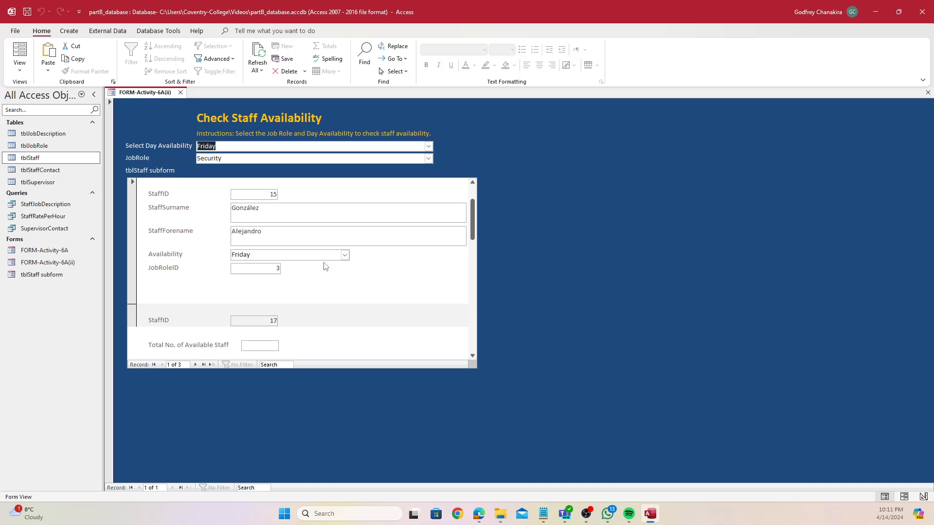
scroll(343, 228, "down", 1)
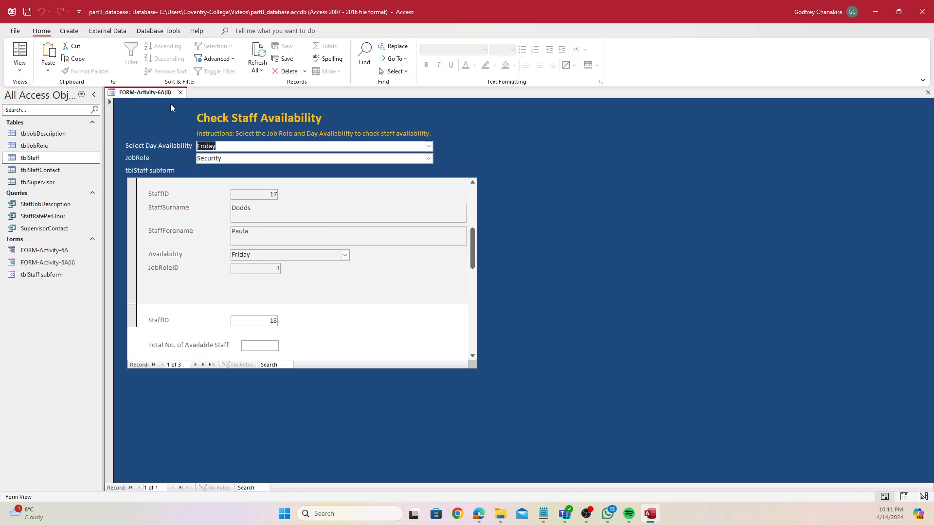
scroll(282, 287, "down", 2)
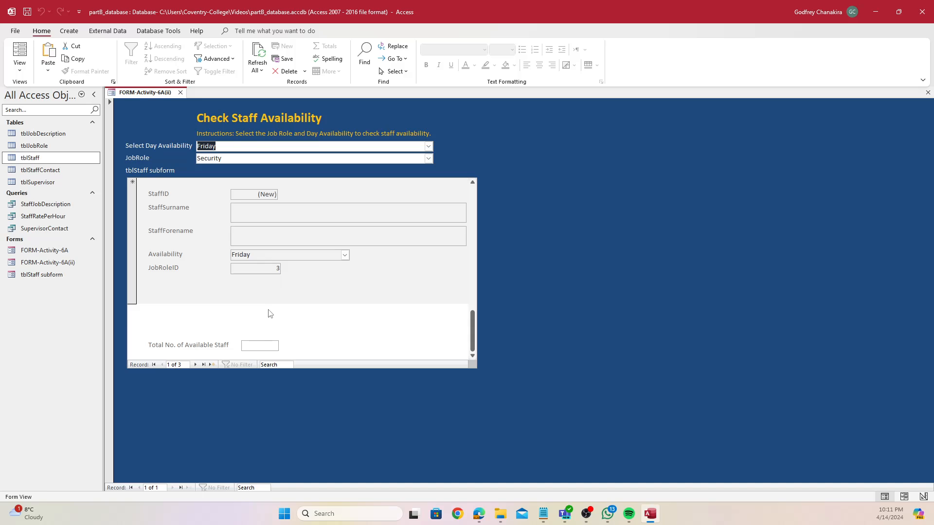
scroll(269, 313, "up", 2)
scroll(249, 270, "up", 2)
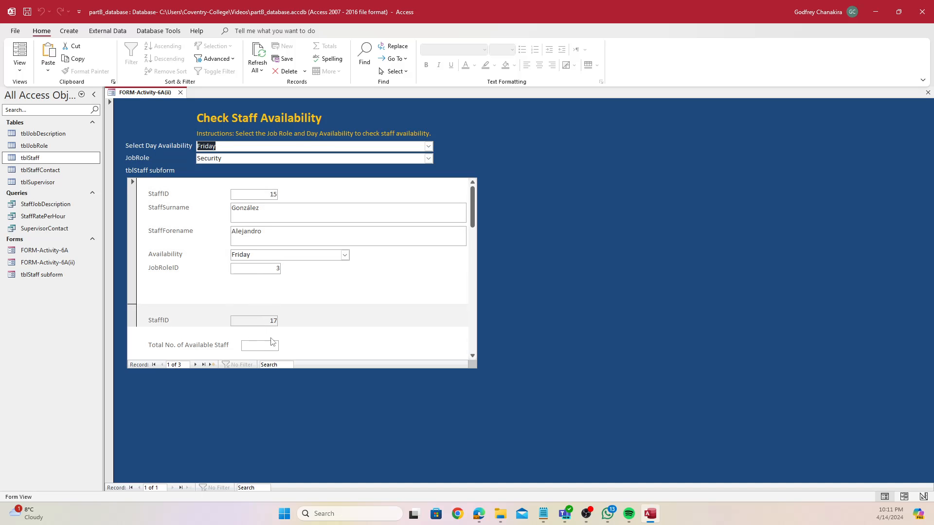
scroll(253, 285, "down", 1)
scroll(253, 285, "up", 1)
Step: Return the form to Design View and shorten the subform's Detail section so that it ends just below JobRoleID
right_click(139, 99)
left_click(180, 162)
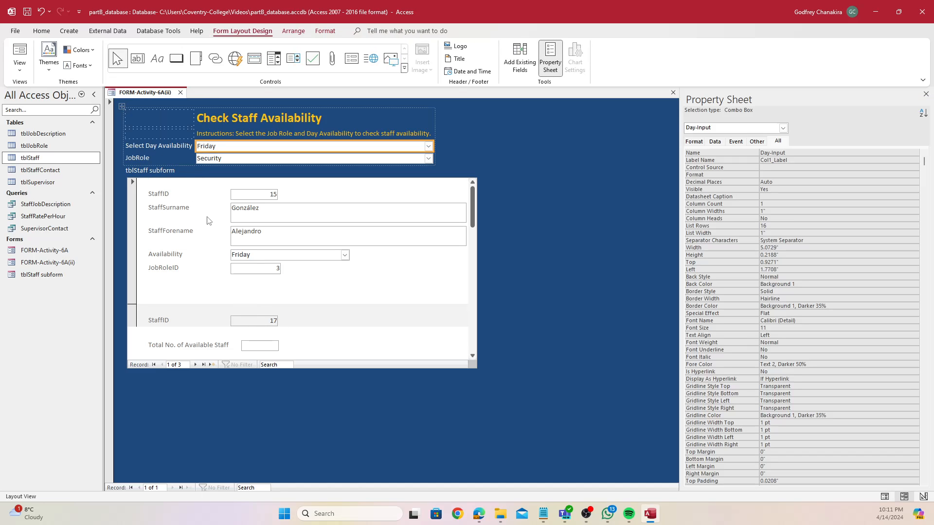
left_click(258, 302)
right_click(149, 93)
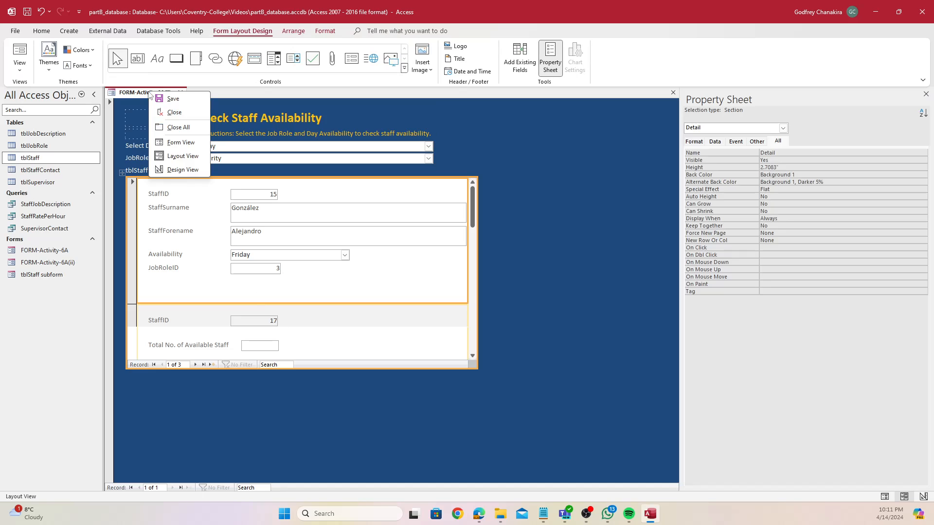
left_click(180, 160)
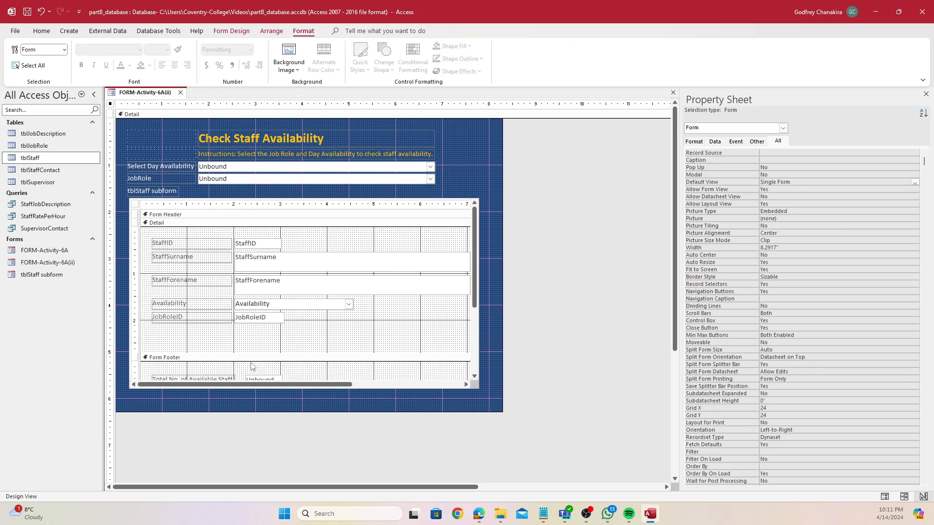
left_click(285, 389)
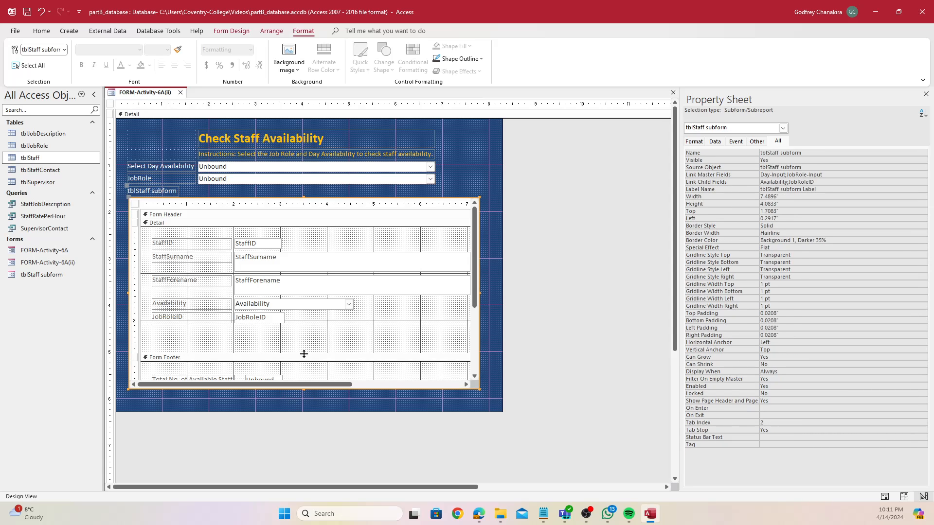
left_click_drag(304, 354, 305, 328)
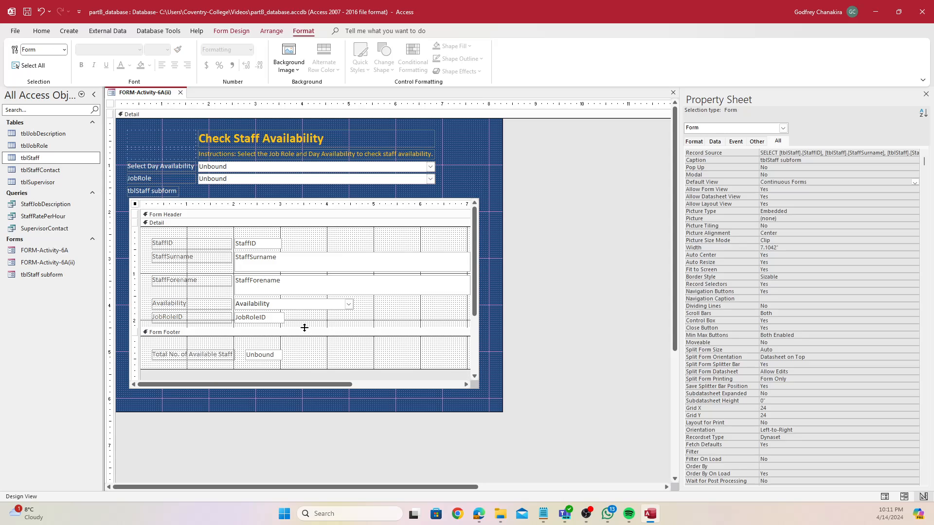
Step: Check the tighter record spacing in Form View, then bring the form back to Design View
right_click(145, 97)
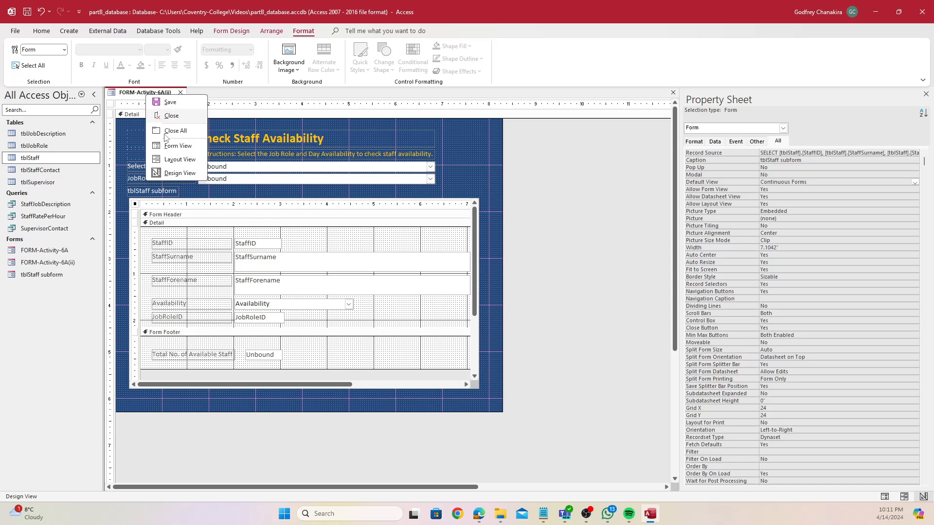
left_click(170, 145)
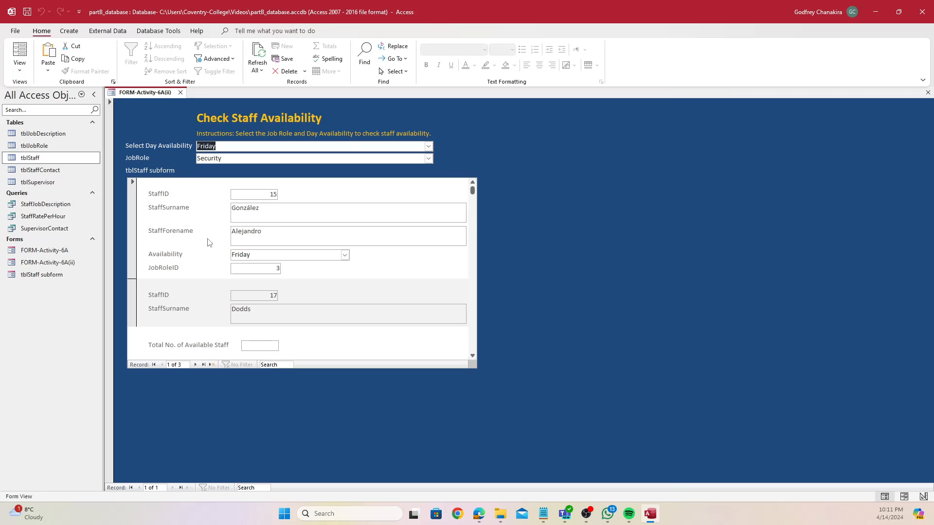
right_click(145, 94)
left_click(181, 169)
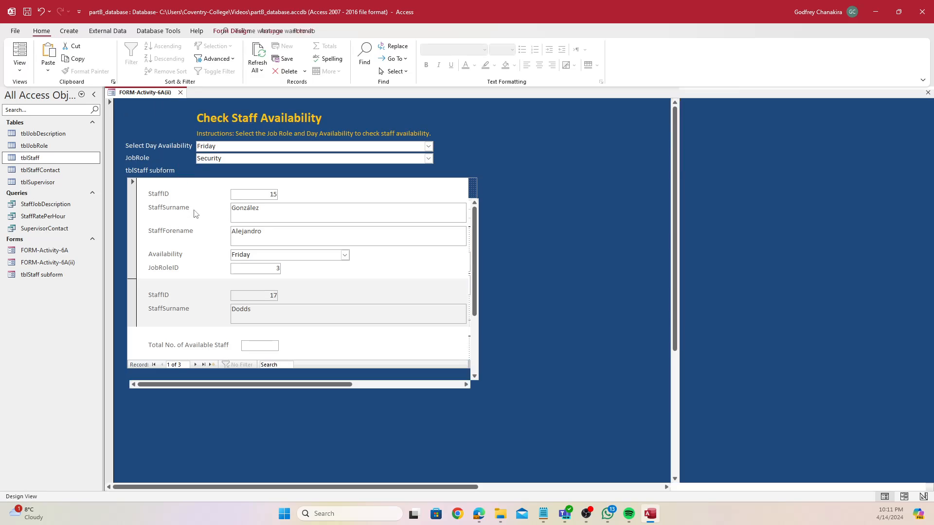
Step: Enter the expression =Sum([StaffID]) in the Form Footer text box beside "Total No. of Available Staff"
left_click(262, 355)
left_click(272, 355)
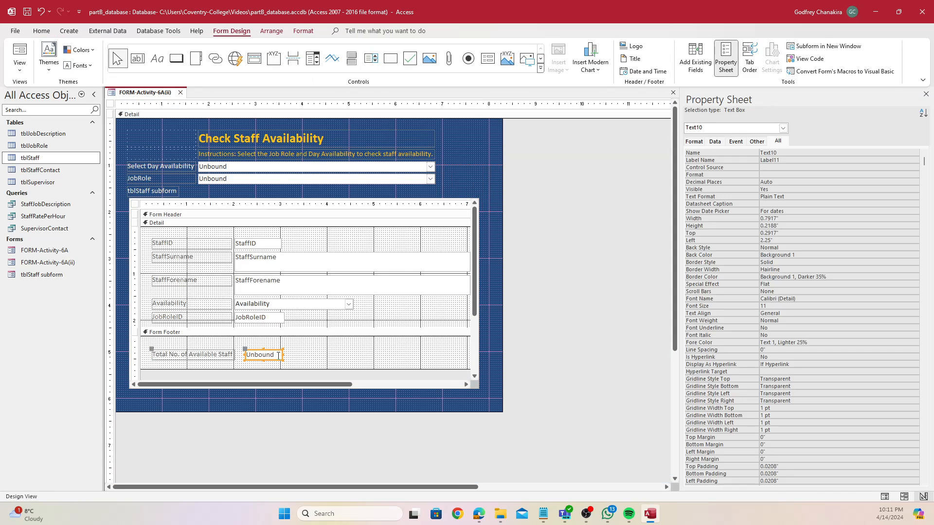
left_click(267, 392)
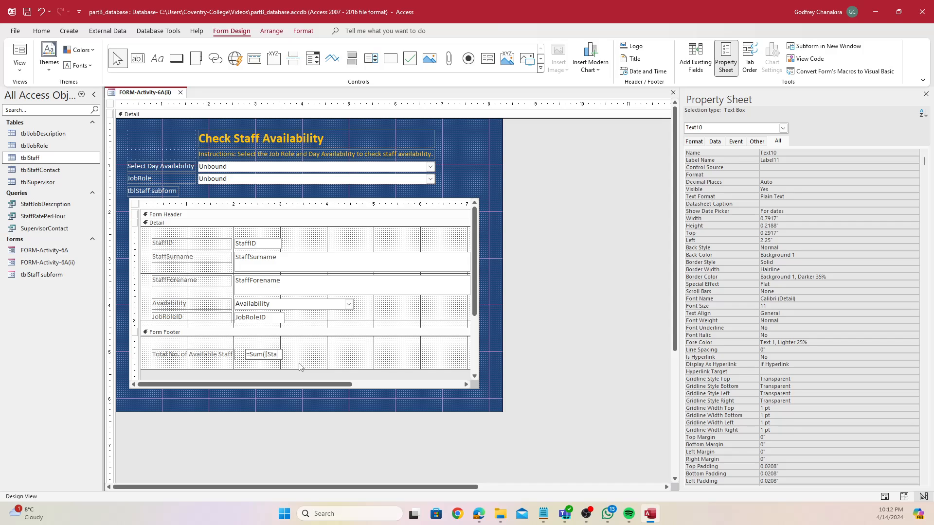
type("ID")
left_click(325, 354)
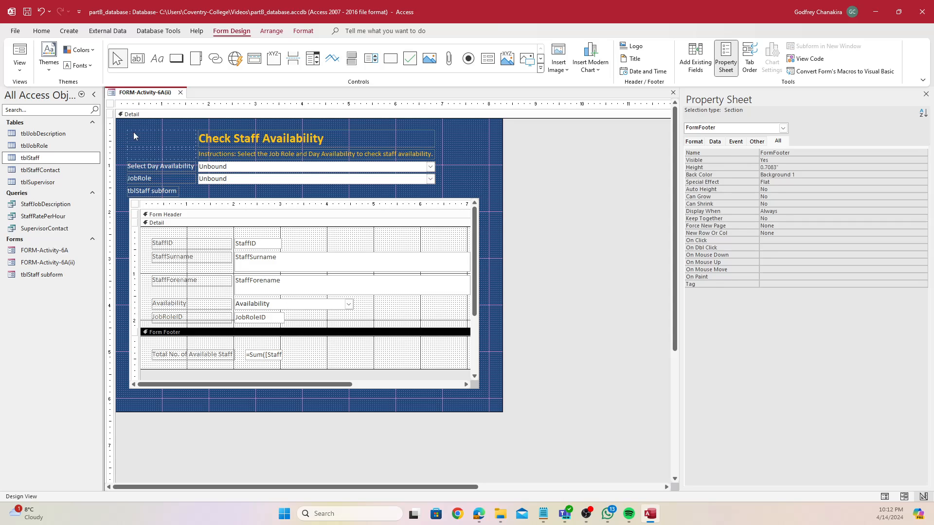
Step: Check the calculated staff total in Form View and go back to Design View
right_click(132, 88)
left_click(140, 97)
right_click(133, 90)
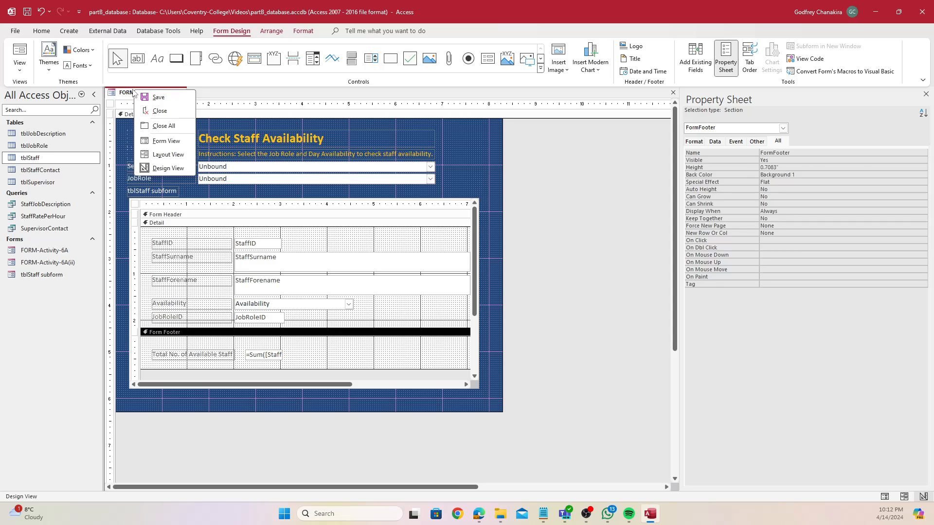
left_click(167, 141)
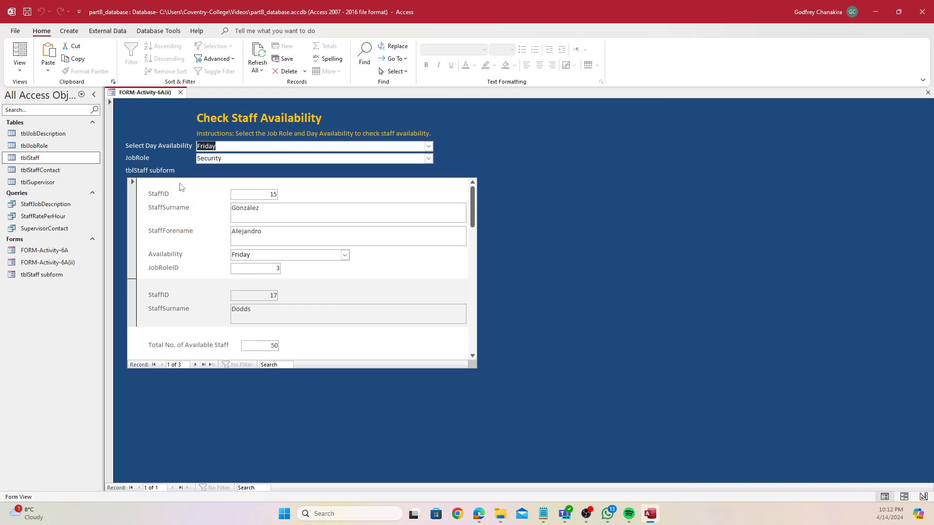
right_click(131, 95)
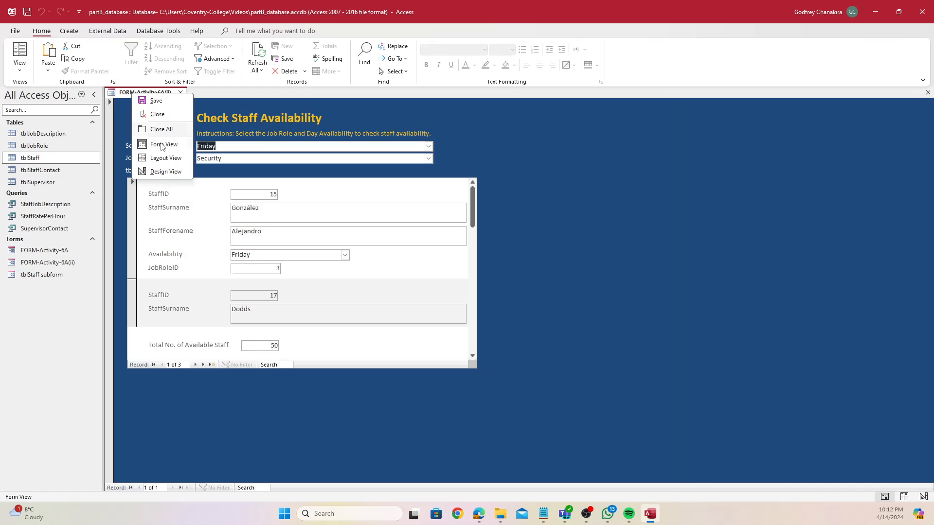
left_click(165, 171)
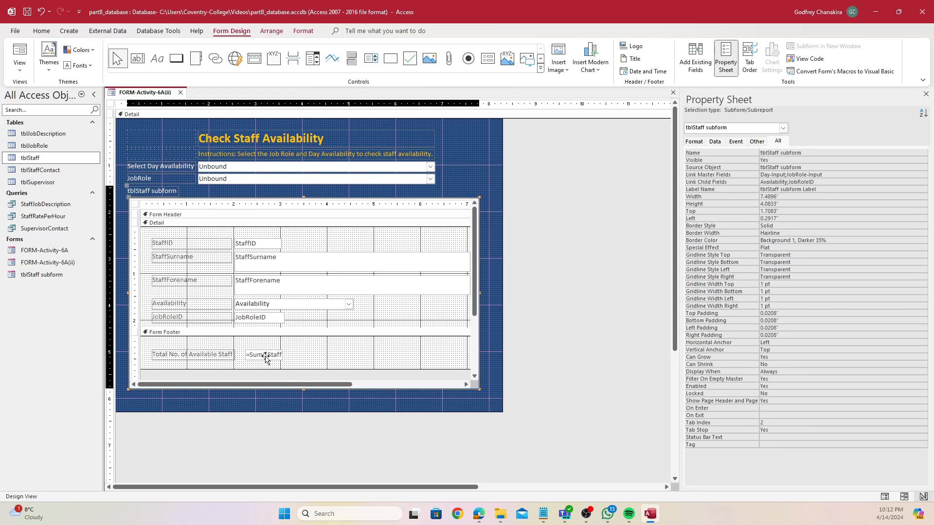
Step: Widen the footer total text box to about 3.08 inches and change its expression to =Count([StaffID])
left_click(277, 359)
left_click_drag(284, 355, 389, 354)
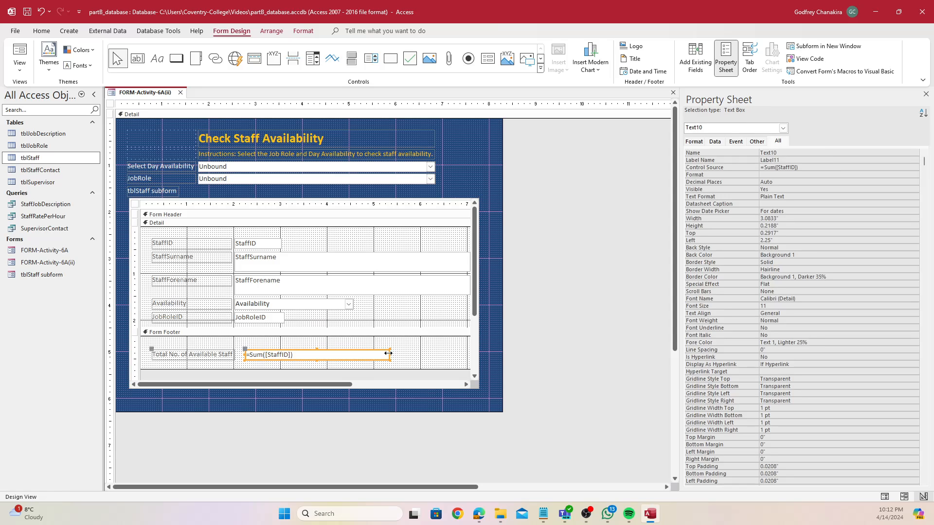
left_click(356, 352)
key("BackSpace")
key("BackSpace")
key("BackSpace")
key("BackSpace")
key("BackSpace")
key("BackSpace")
key("BackSpace")
key("BackSpace")
key("BackSpace")
key("BackSpace")
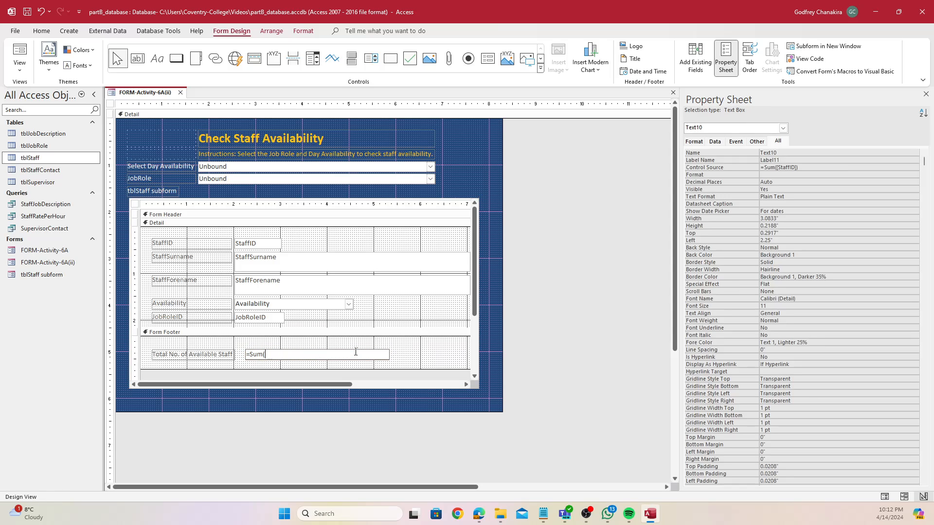
type("nt([StaffID")
left_click(175, 167)
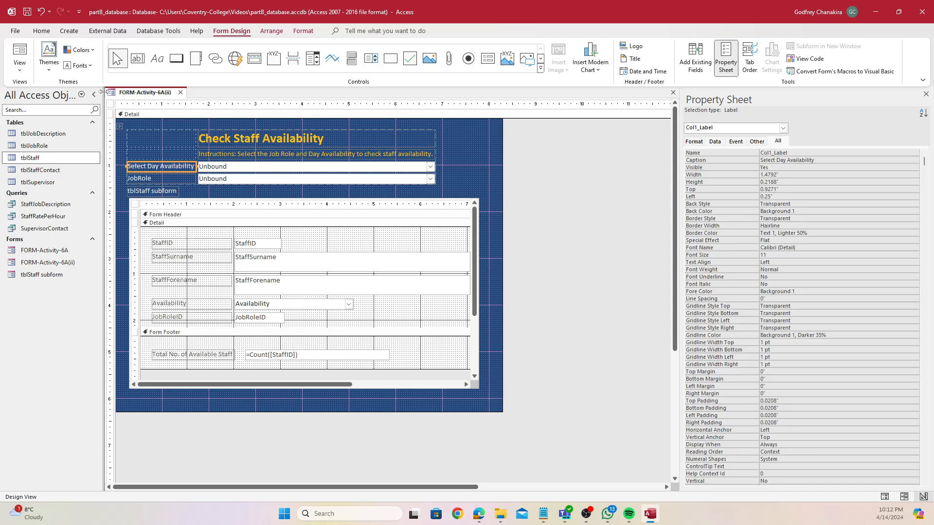
Step: Show the form in Form View and compare the footer total with the Security staff listed for Friday
right_click(140, 92)
right_click(156, 95)
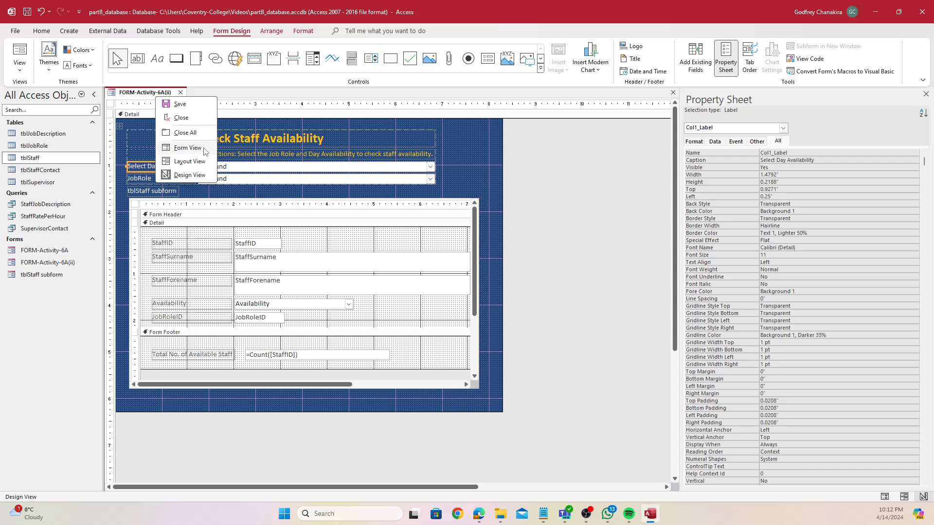
left_click(204, 148)
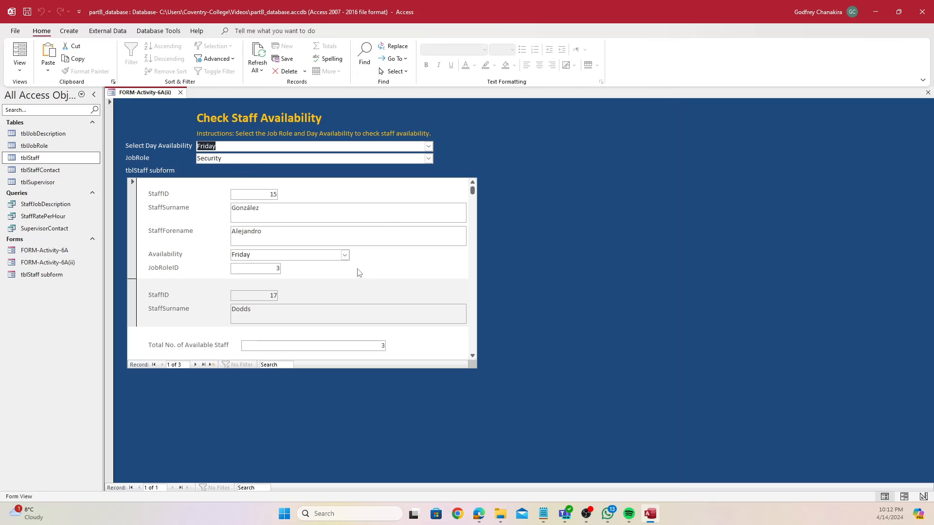
scroll(358, 271, "down", 3)
scroll(357, 267, "up", 3)
Step: Set the job role to Bartender, check the filtered records against the staff total, and return to Design View
left_click(428, 159)
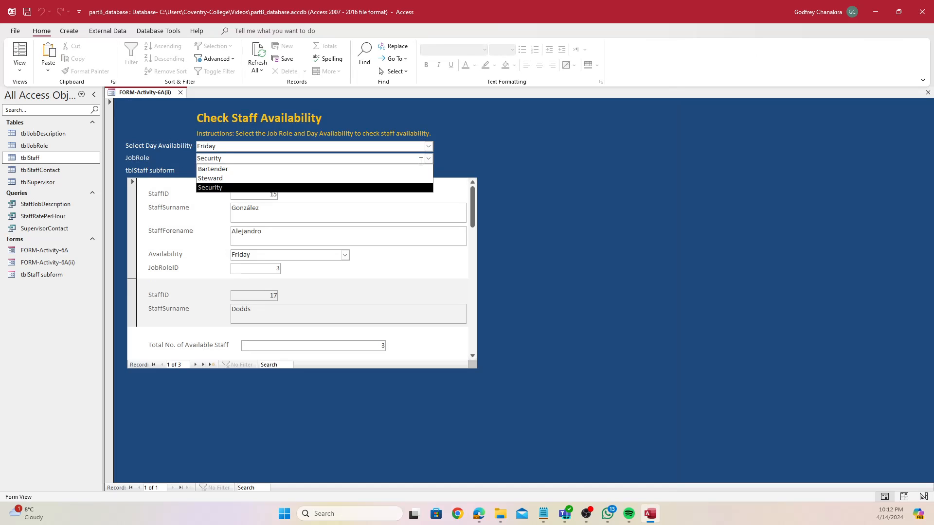
left_click(392, 168)
scroll(392, 225, "down", 2)
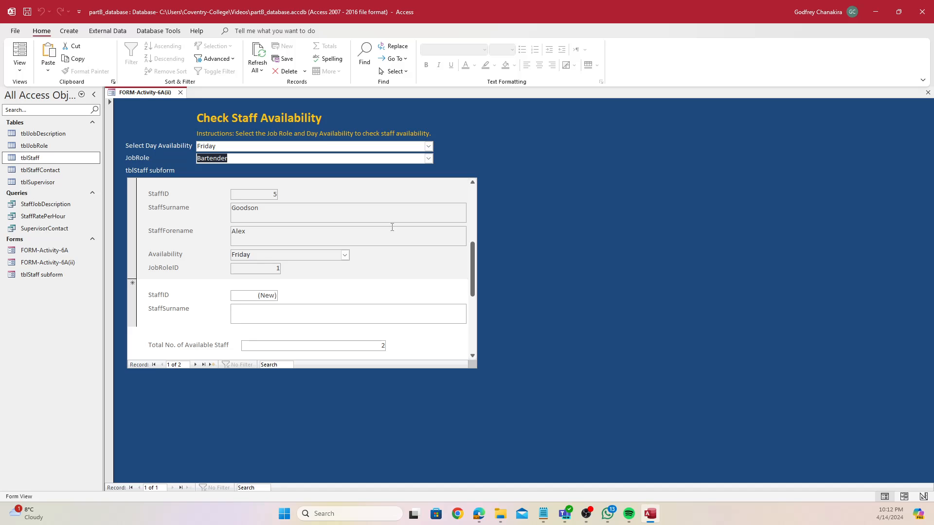
scroll(393, 225, "up", 2)
right_click(156, 96)
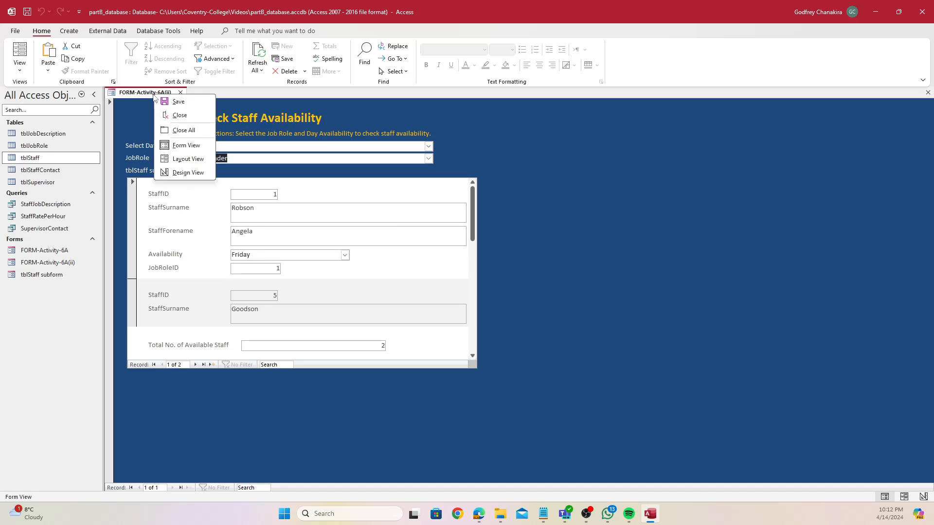
left_click(187, 173)
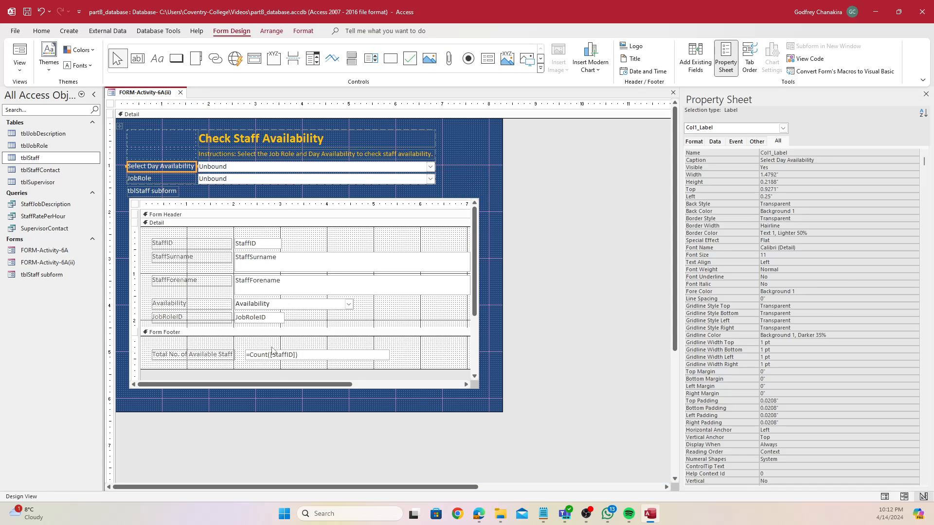
Step: Shorten the tblStaff subform to a height of about 3.46 inches and save the form
left_click(291, 395)
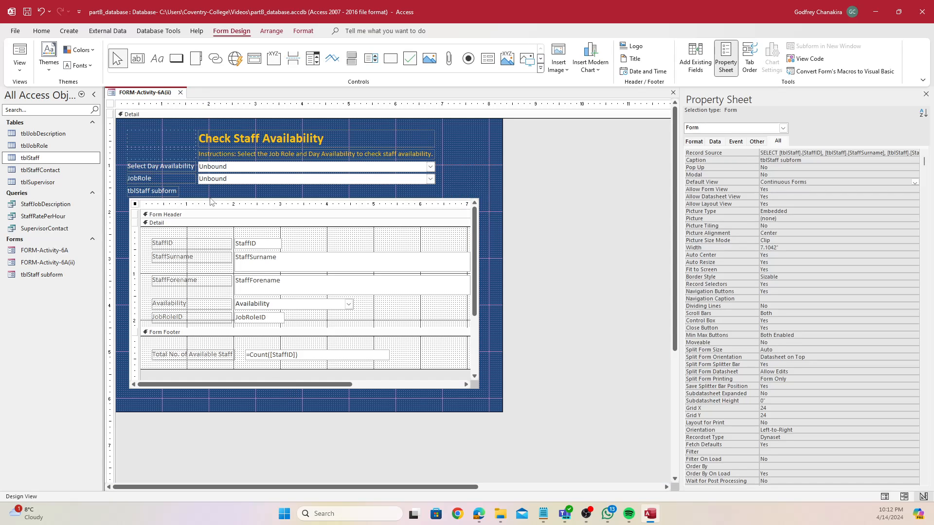
left_click(214, 199)
left_click(214, 198)
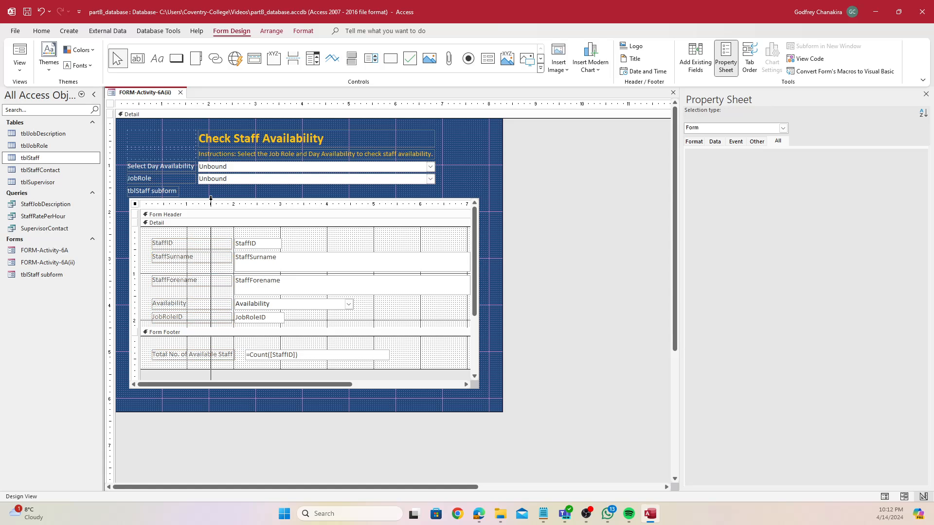
left_click(129, 198)
left_click(206, 197)
left_click(361, 183)
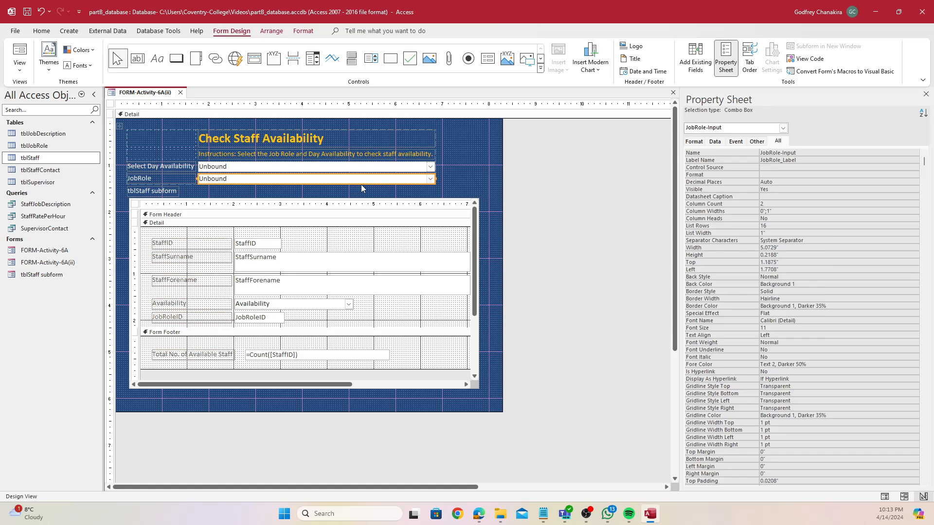
left_click(357, 205)
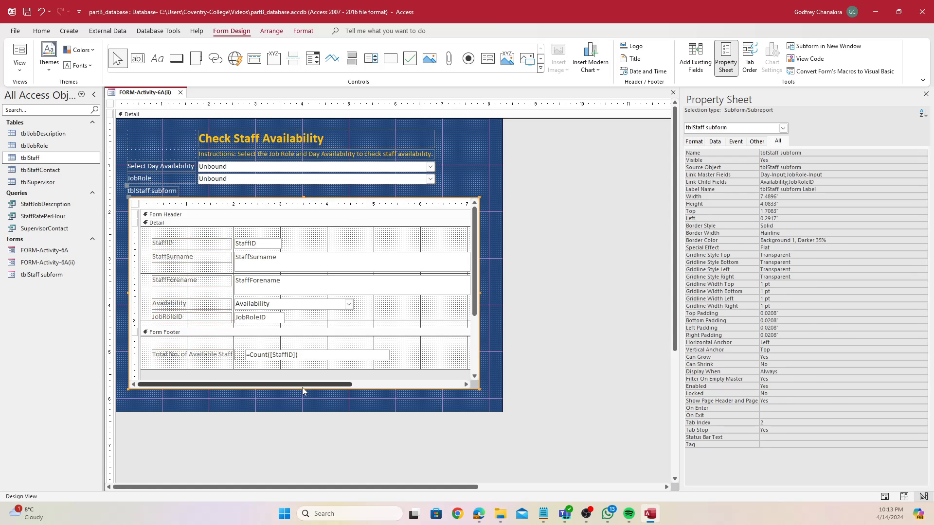
left_click_drag(303, 389, 302, 360)
right_click(148, 95)
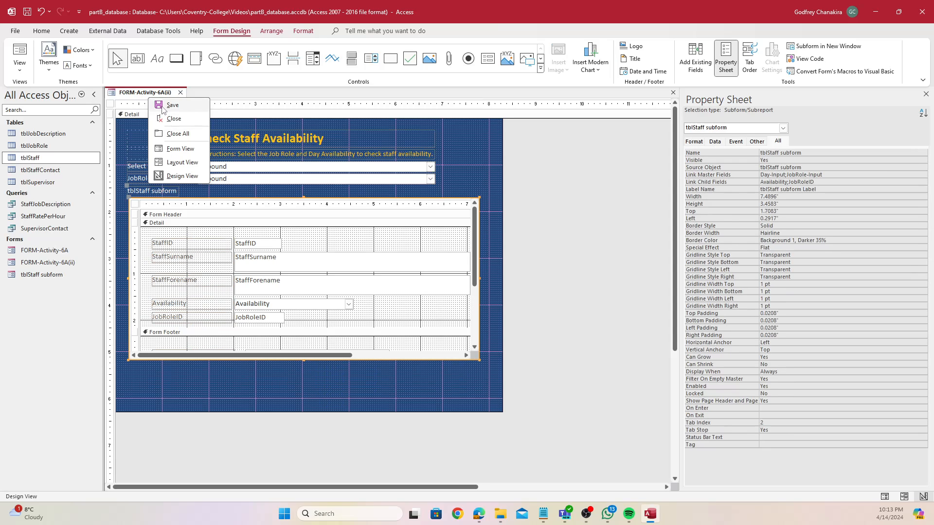
left_click(151, 102)
Step: Check the shortened subform's layout and footer total in Form View and return to Design View
right_click(144, 92)
left_click(175, 142)
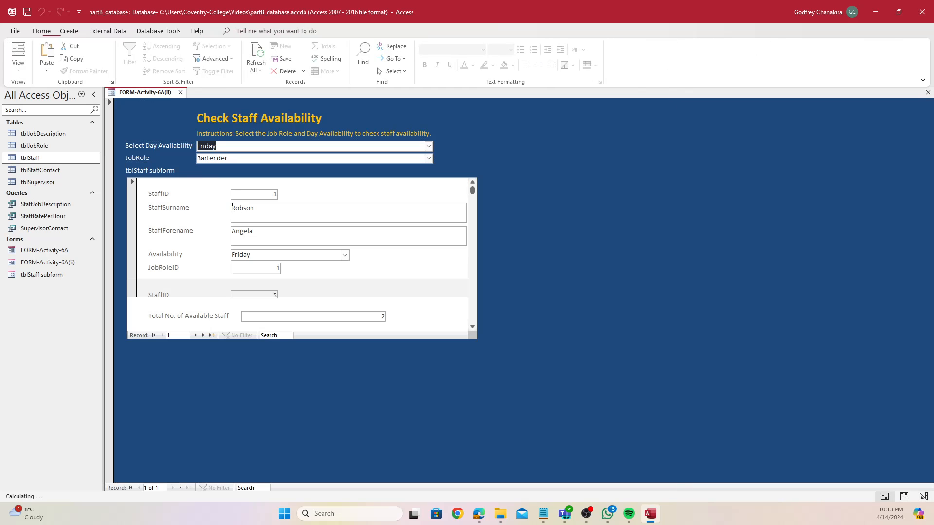
right_click(139, 98)
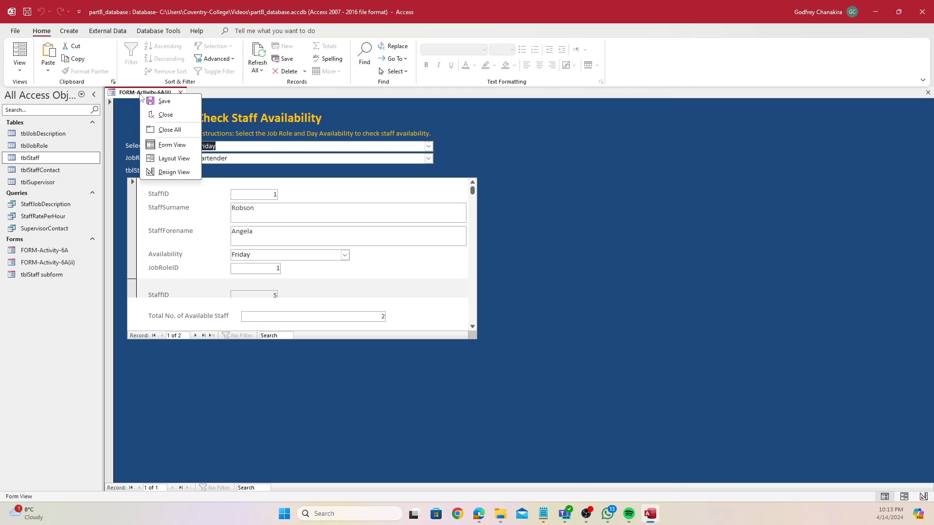
left_click(175, 170)
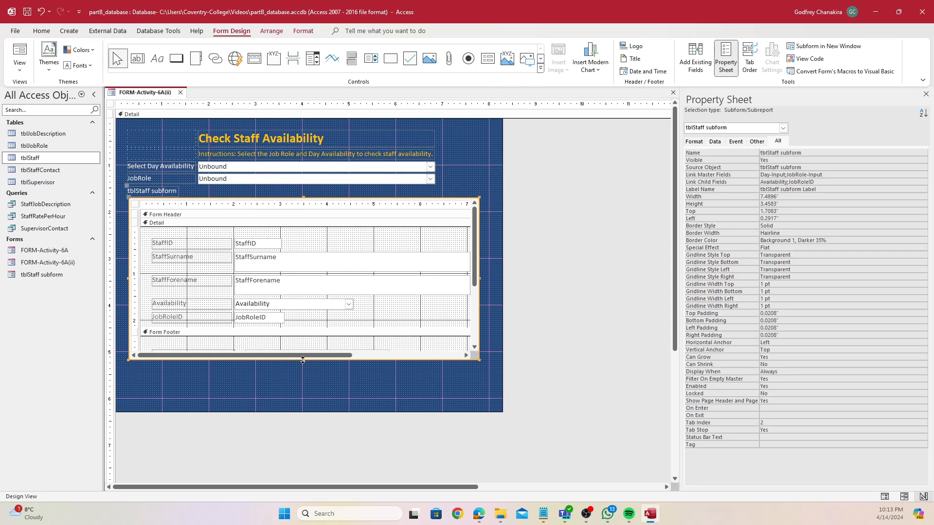
Step: Shorten the tblStaff subform further, raising its lower edge to just below the Form Footer bar, and show the form in Form View
left_click_drag(304, 360, 303, 340)
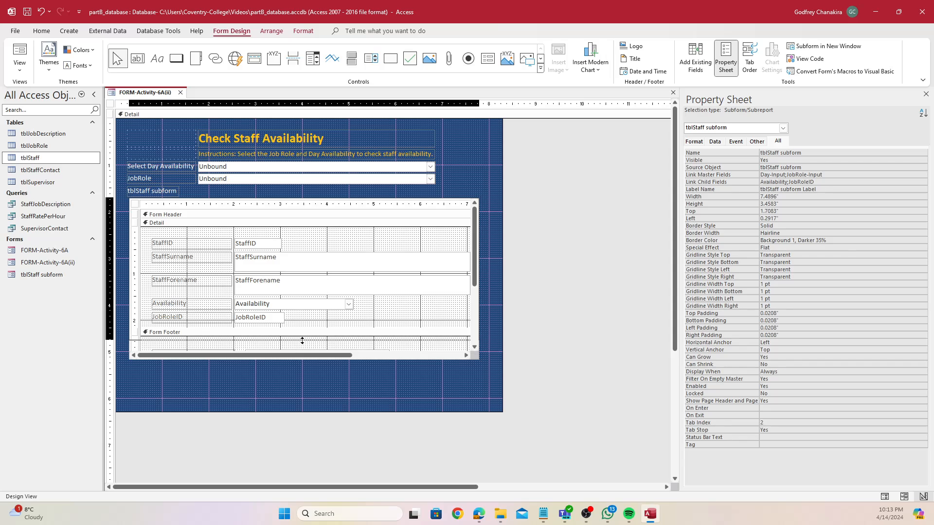
right_click(132, 93)
left_click(162, 141)
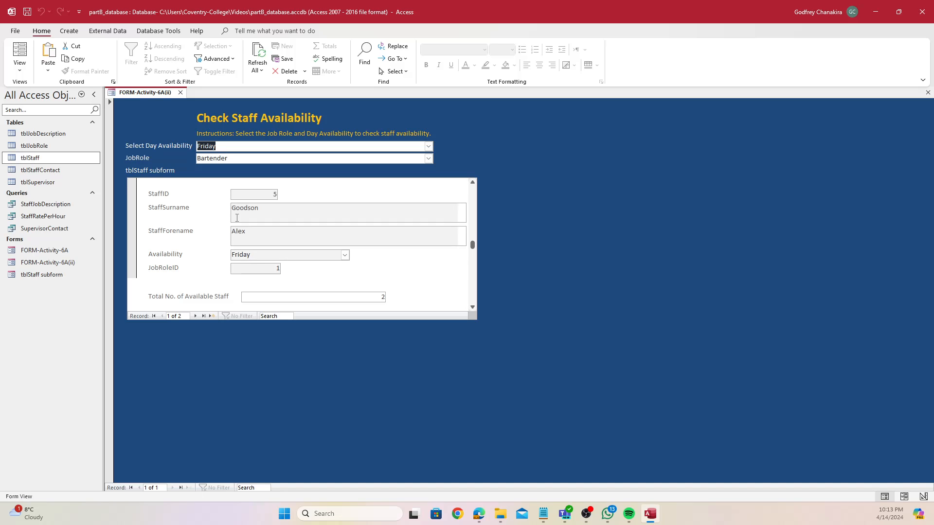
Step: Look through the subform's Bartender records for Friday and switch to Edge to check the form requirements in Part B June 2020.pdf
scroll(237, 218, "down", 2)
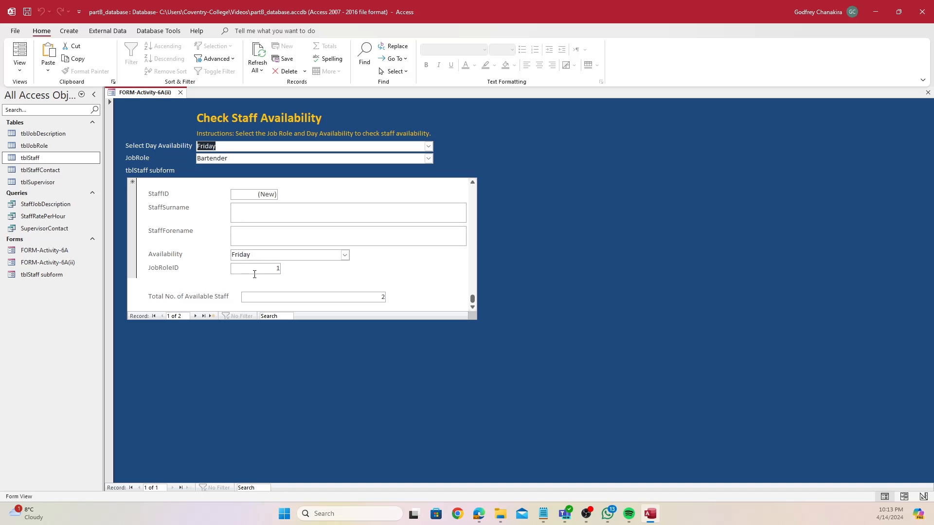
scroll(314, 217, "up", 2)
left_click(479, 514)
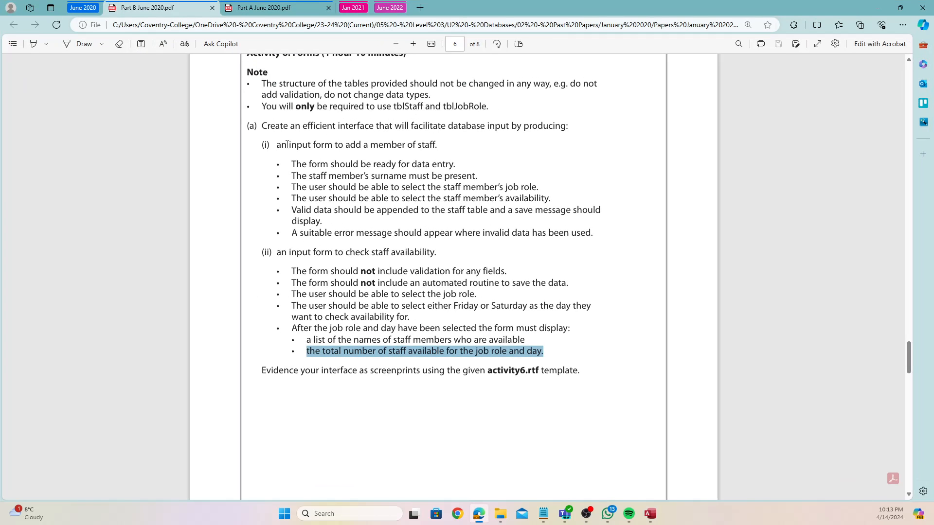